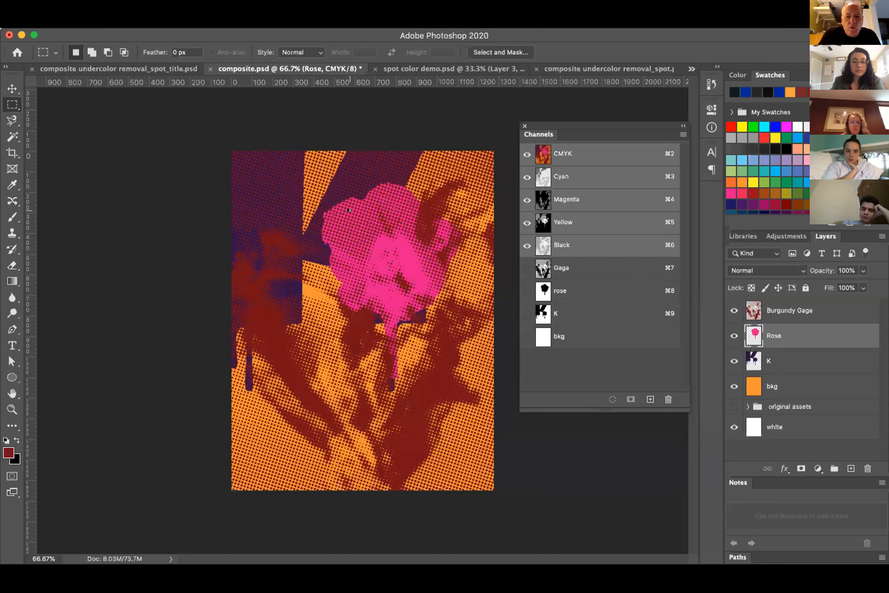
pyautogui.press('super+Tab')
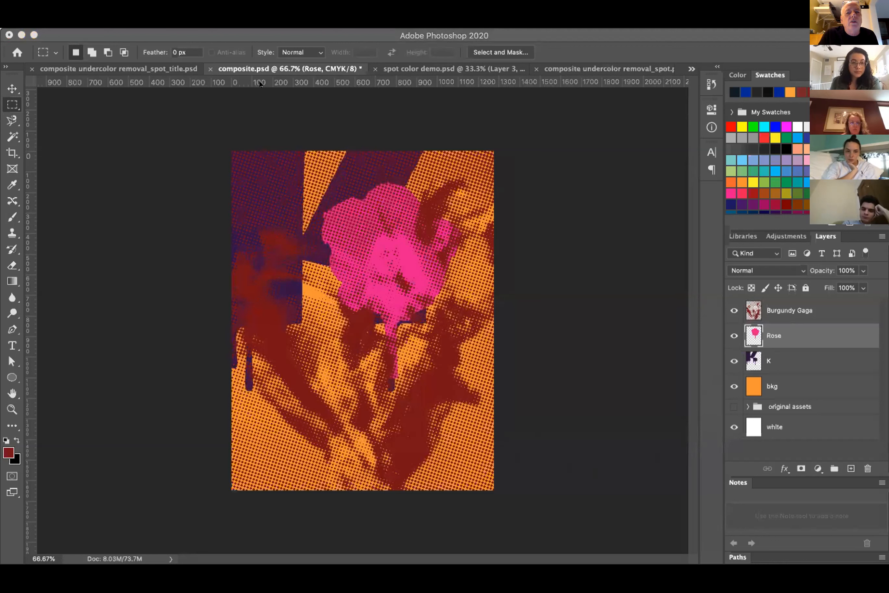
pyautogui.click(281, 526)
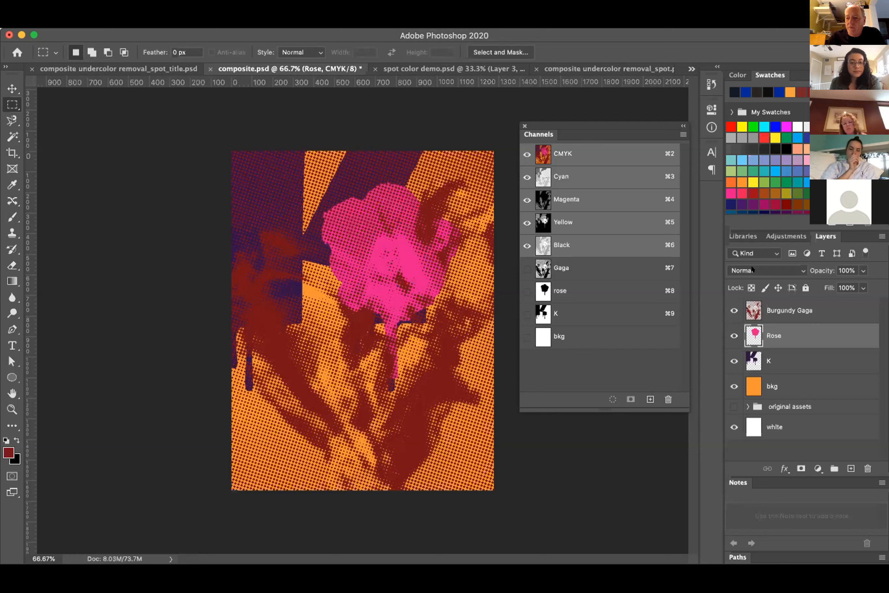
# Select the Burgundy Gaga and Rose layers together, preview other blending modes on them and leave the mode at Normal.
pyautogui.click(797, 310)
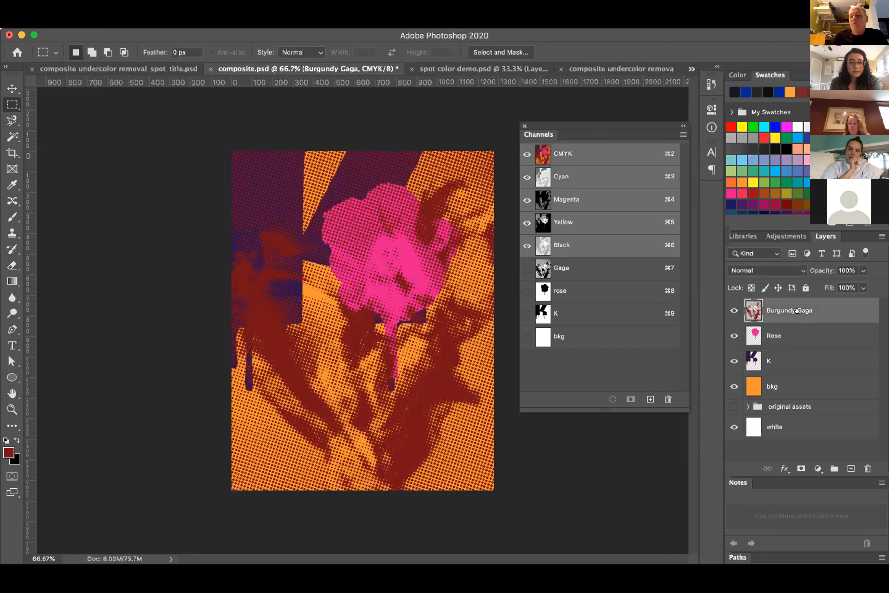
pyautogui.keyDown('shift'); pyautogui.click(796, 338); pyautogui.keyUp('shift')
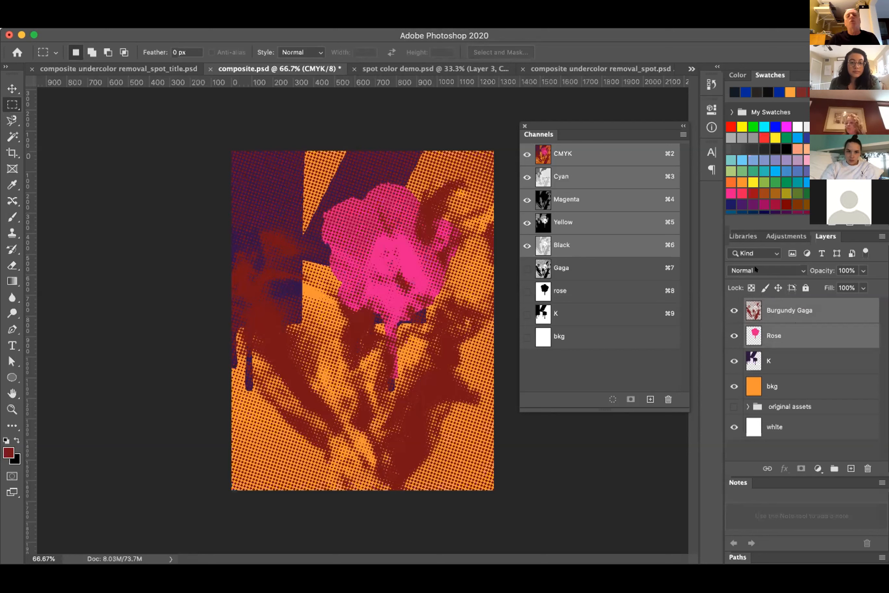
pyautogui.click(796, 270)
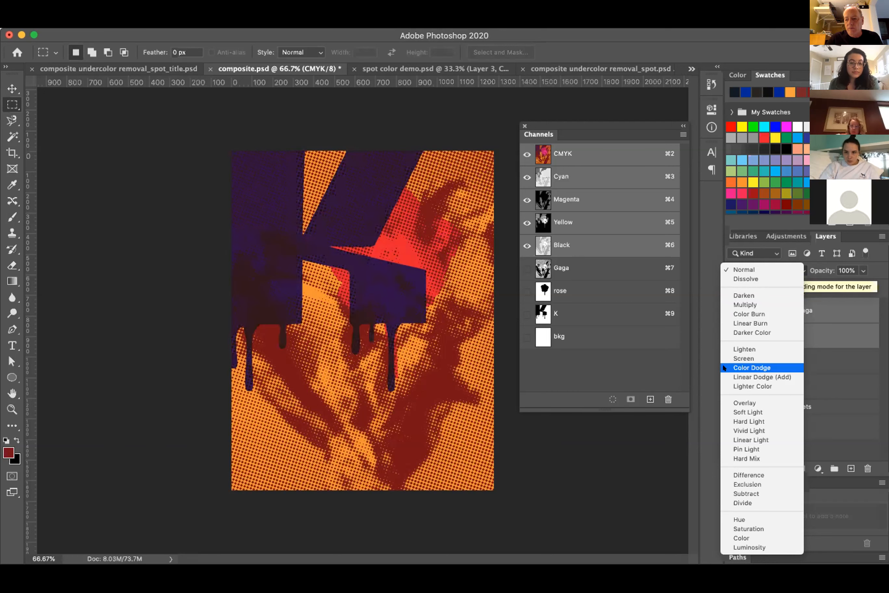
pyautogui.click(813, 325)
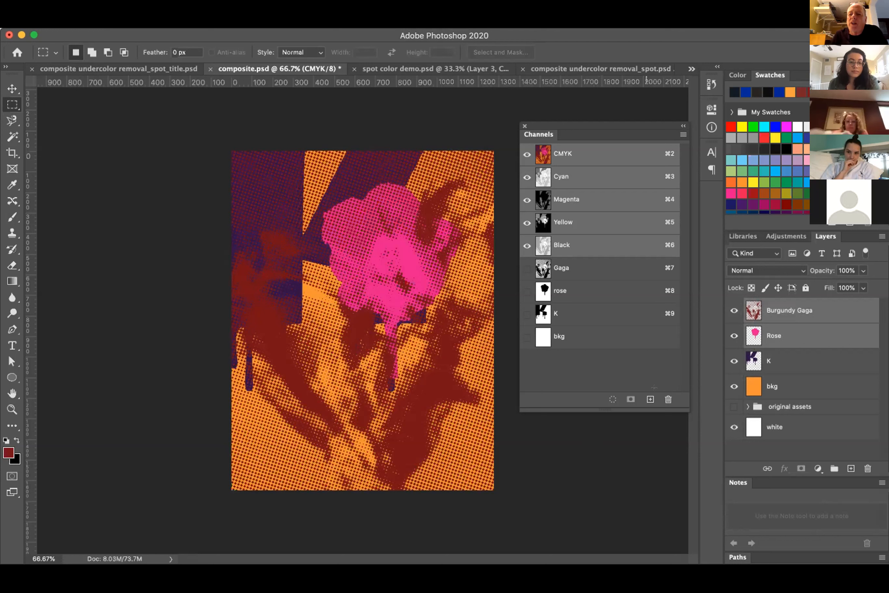
# Select the bkg layer and switch its visibility off and on to see its effect on the composite.
pyautogui.click(796, 387)
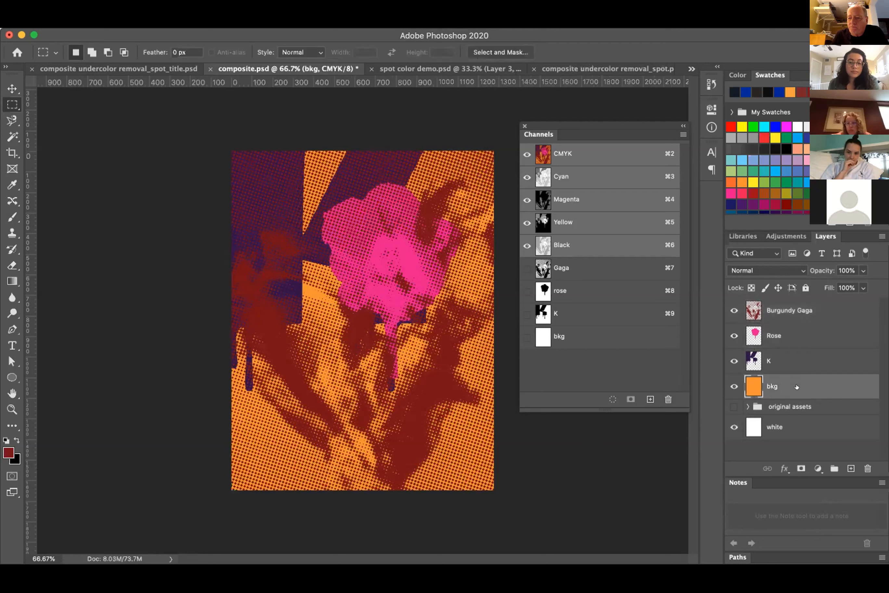
pyautogui.click(729, 382)
pyautogui.click(729, 382)
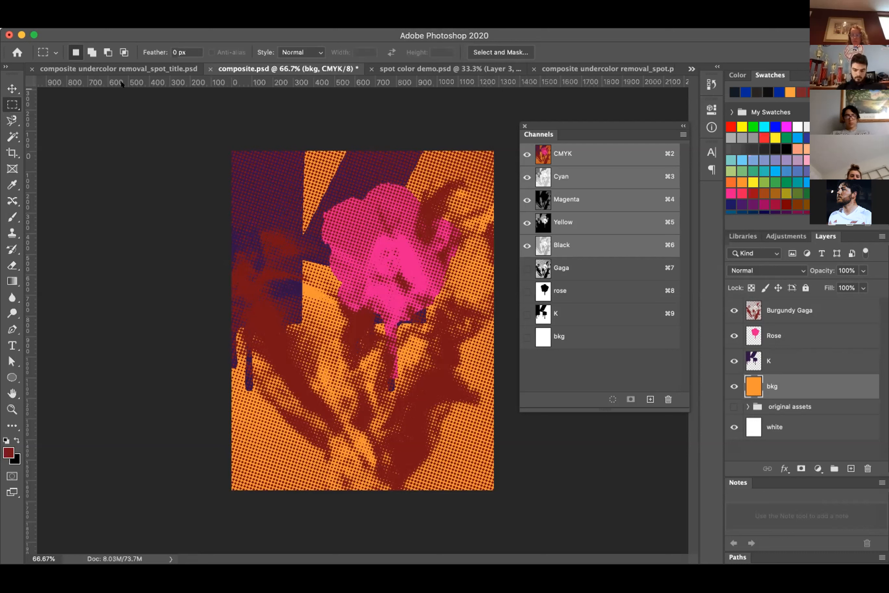
# Fill the entire bkg channel with black, deselect, check the CMYK composite and return to the bkg channel.
pyautogui.click(620, 340)
pyautogui.press('super+a')
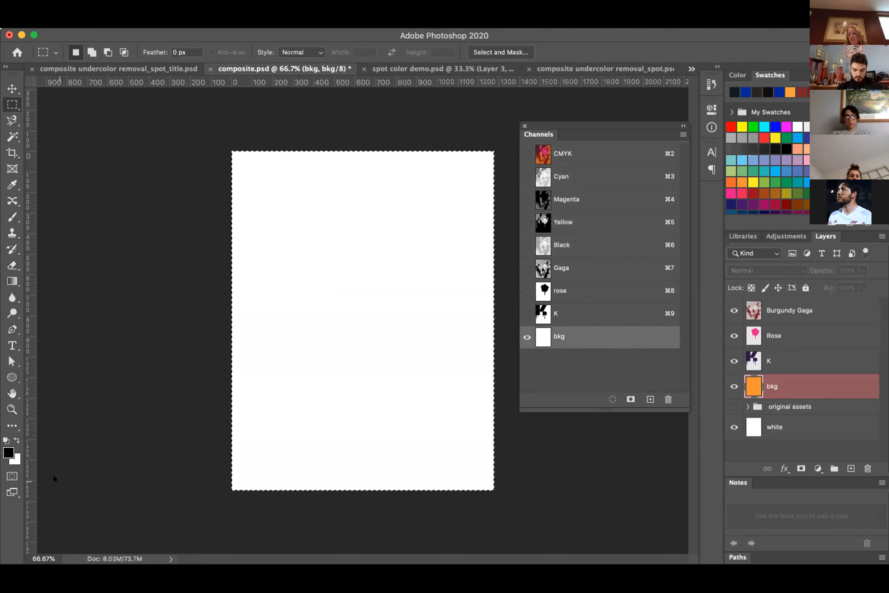
pyautogui.hotkey('alt', 'BackSpace')
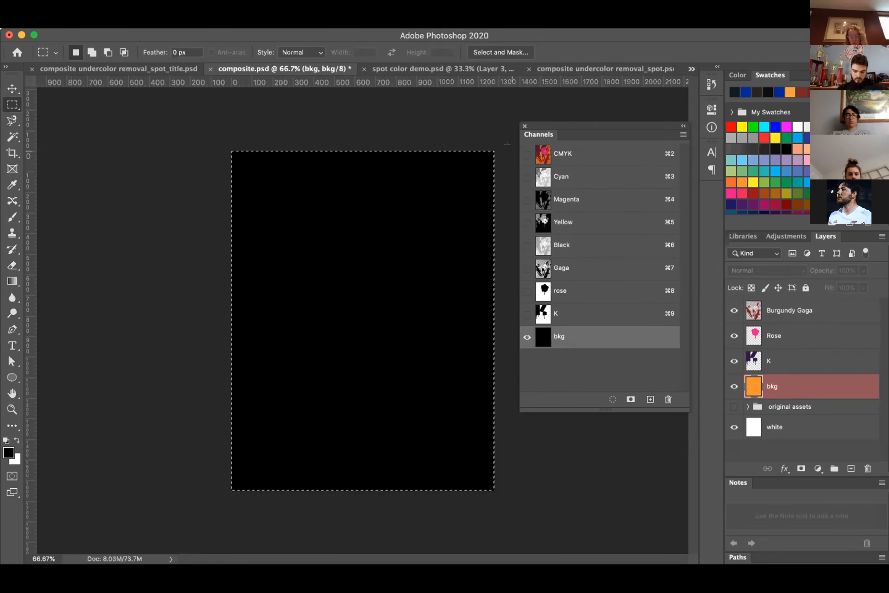
pyautogui.press('super+d')
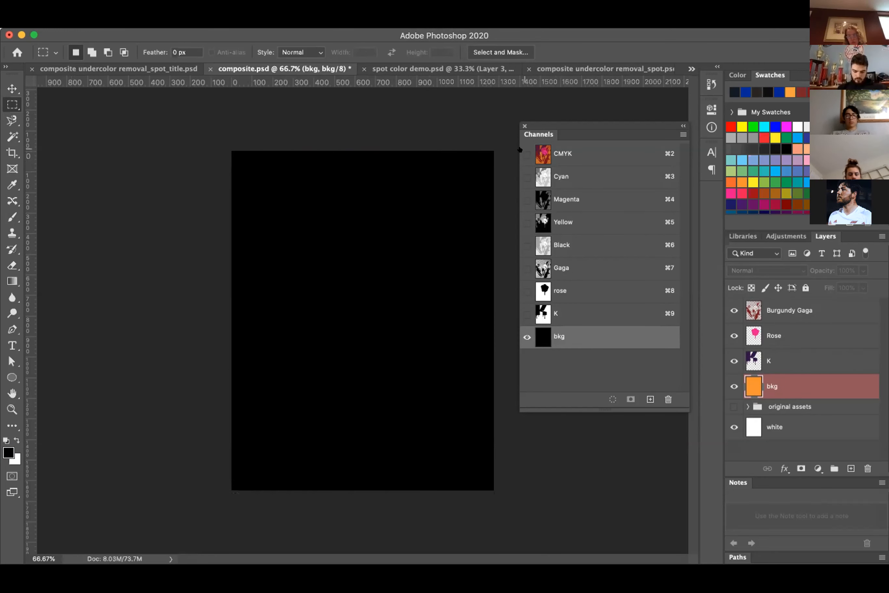
pyautogui.click(578, 152)
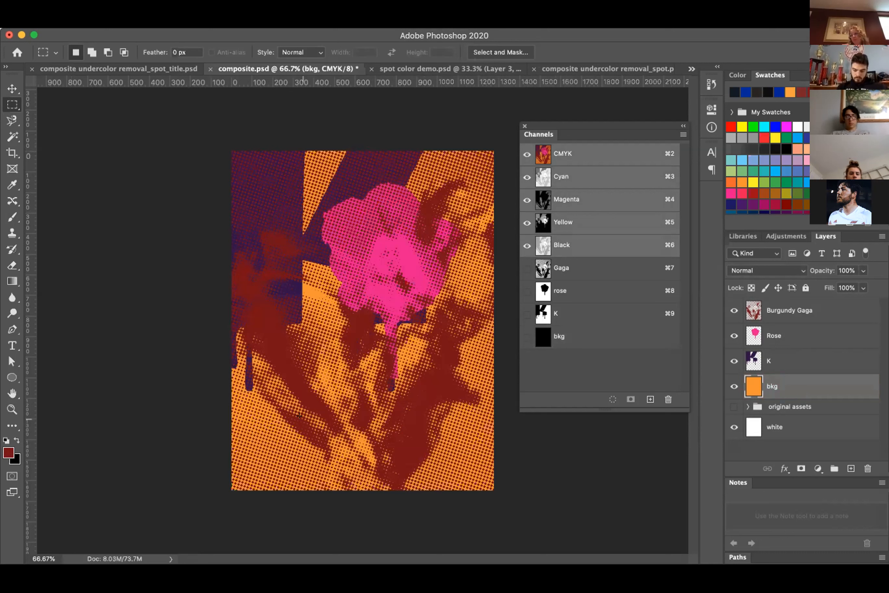
pyautogui.click(596, 338)
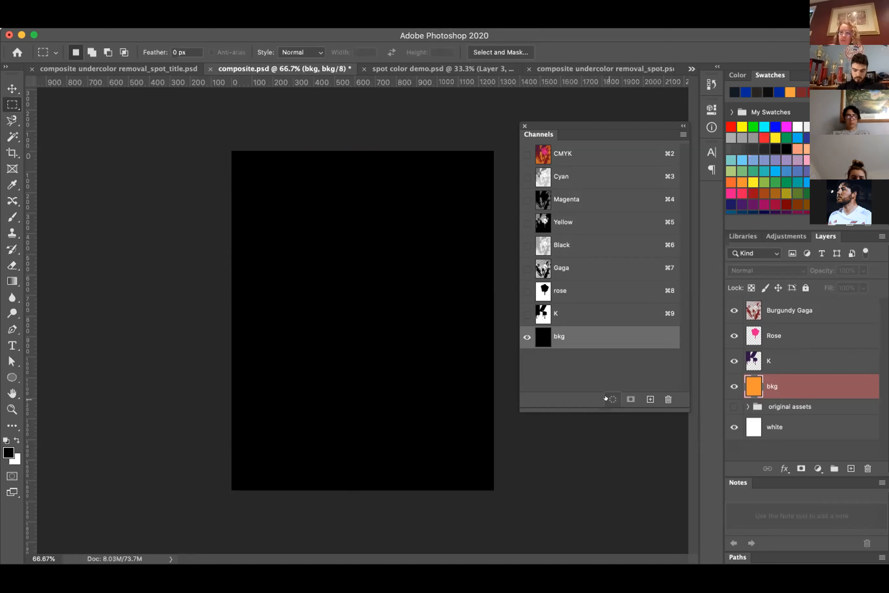
# Load the K channel as a selection, carry it over to the bkg channel and deselect it.
pyautogui.click(582, 312)
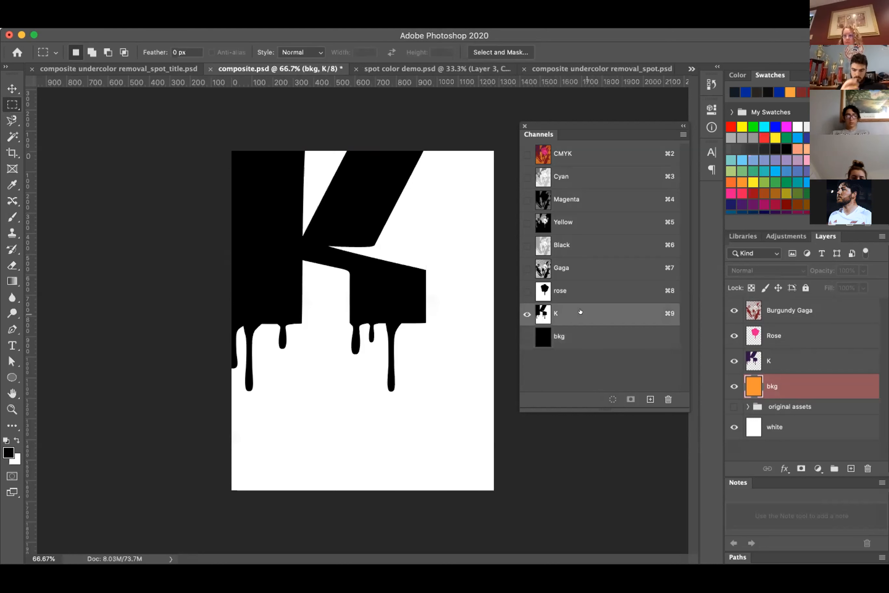
pyautogui.click(605, 398)
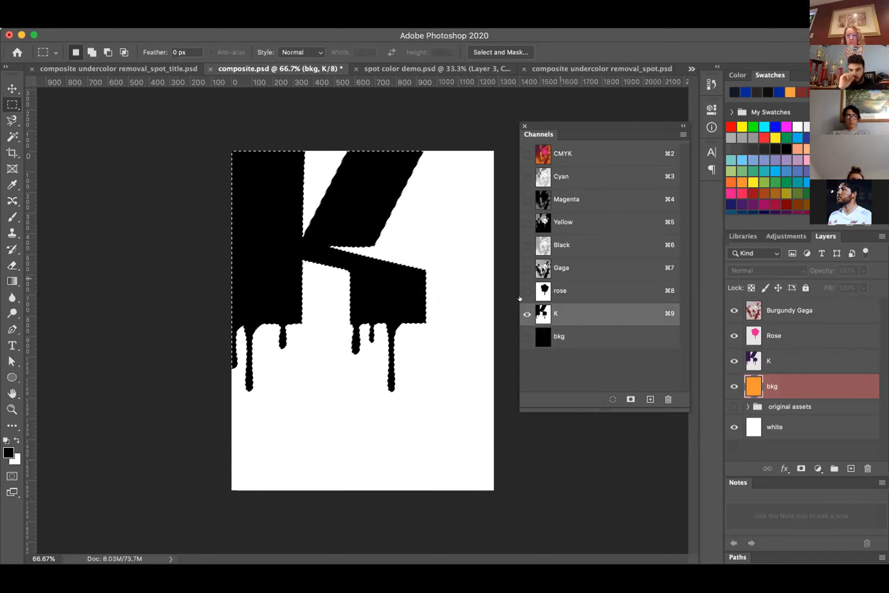
pyautogui.click(527, 337)
pyautogui.click(527, 314)
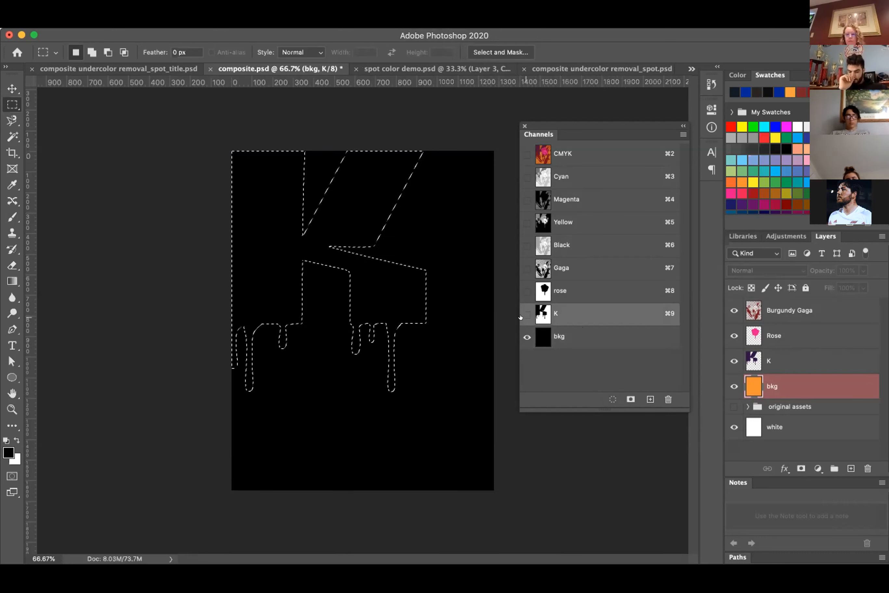
pyautogui.click(576, 337)
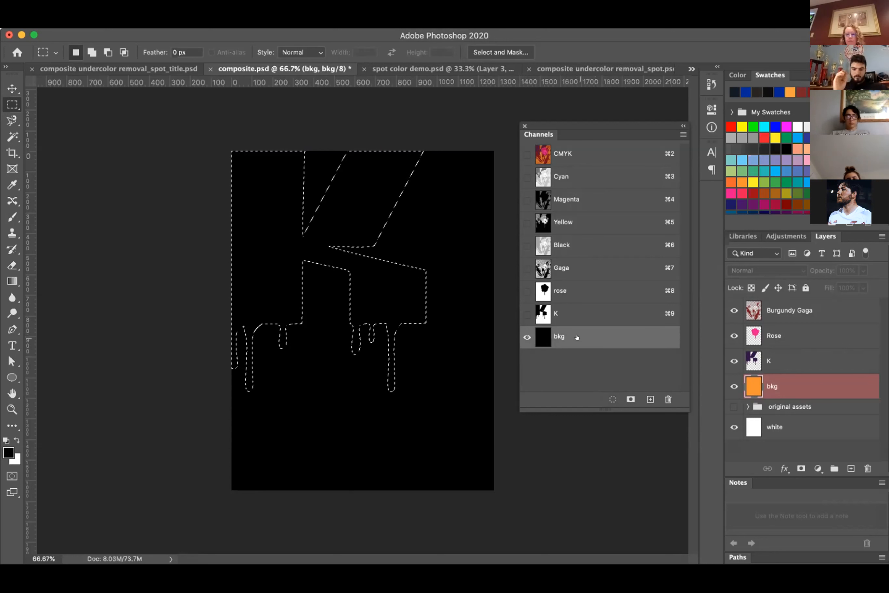
pyautogui.press('super+d')
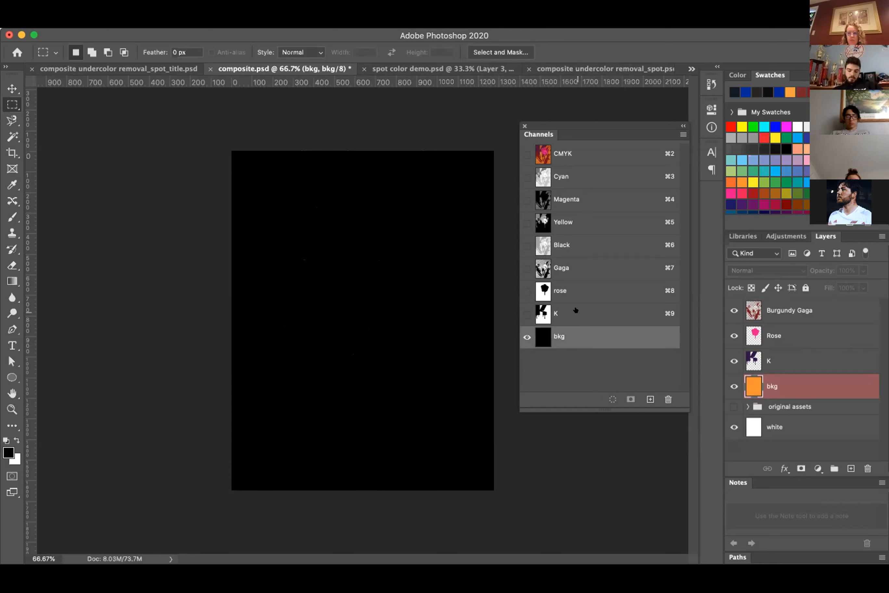
# Knock the K shape out of the bkg channel by filling its loaded selection with white, deselect and compare with the K channel.
pyautogui.moveTo(576, 310); pyautogui.dragTo(608, 398)
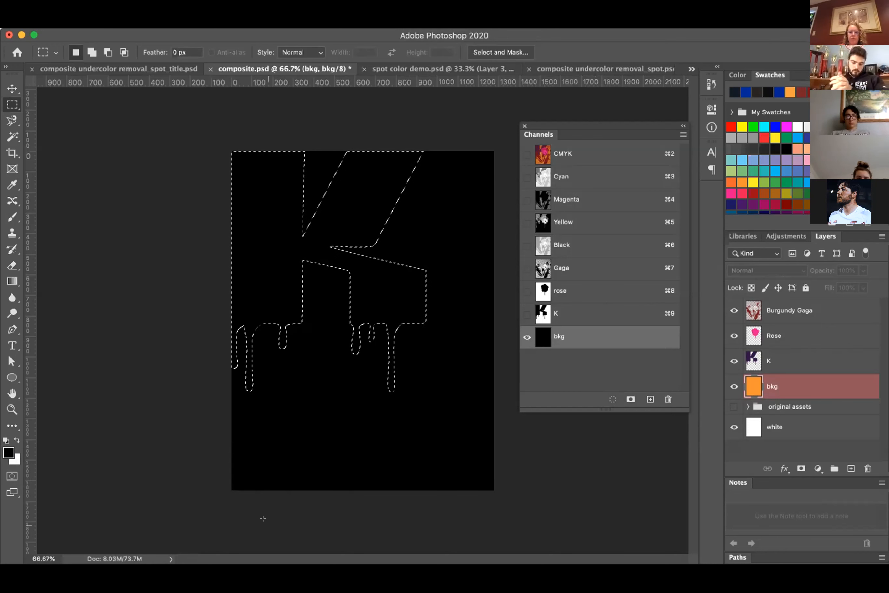
pyautogui.press('super+BackSpace')
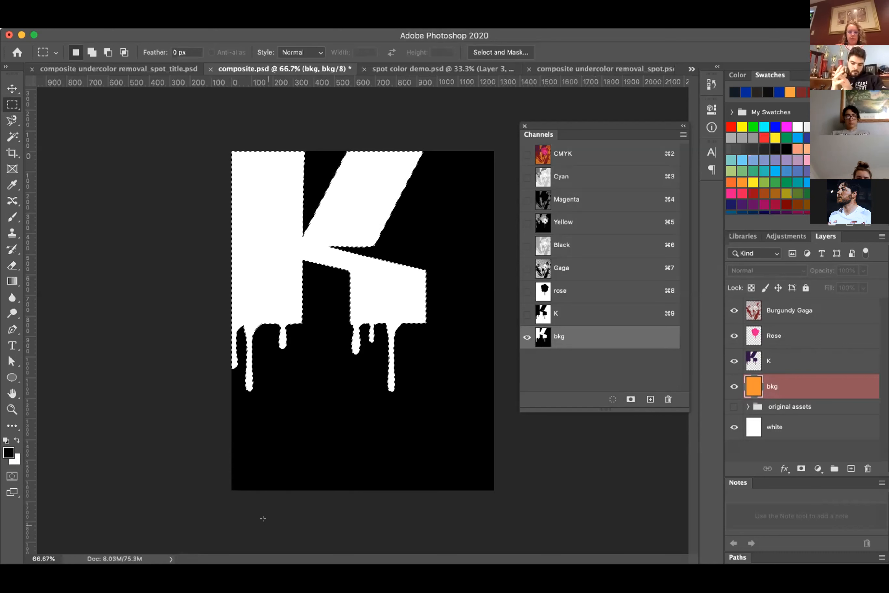
pyautogui.press('super+d')
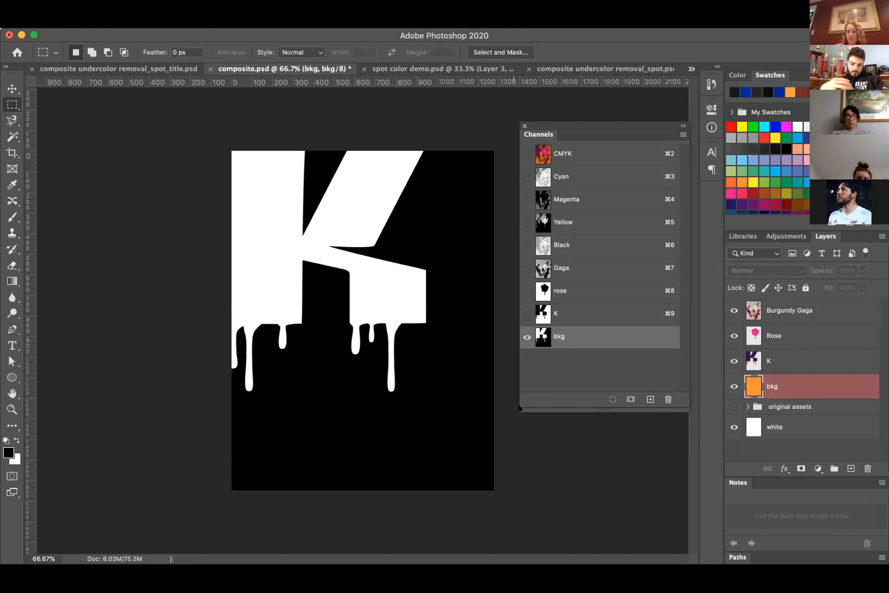
pyautogui.click(521, 313)
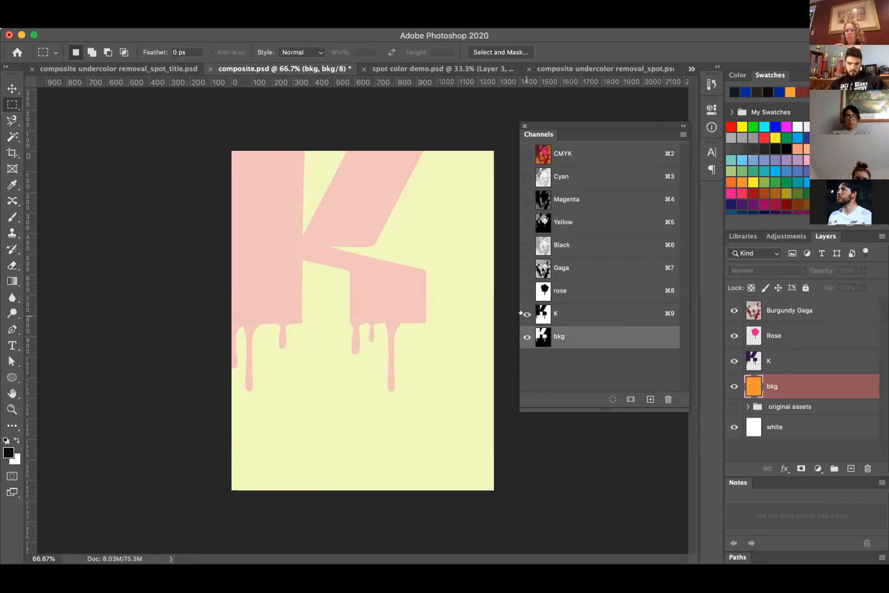
pyautogui.click(522, 314)
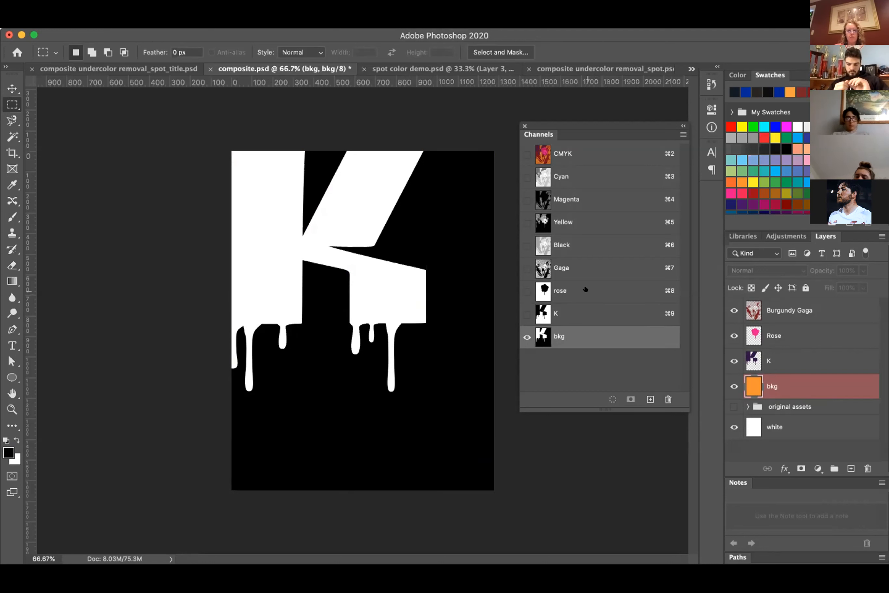
# Load the rose channel as a selection and fill it with white in the bkg channel to knock out the rose.
pyautogui.moveTo(585, 290); pyautogui.dragTo(609, 398)
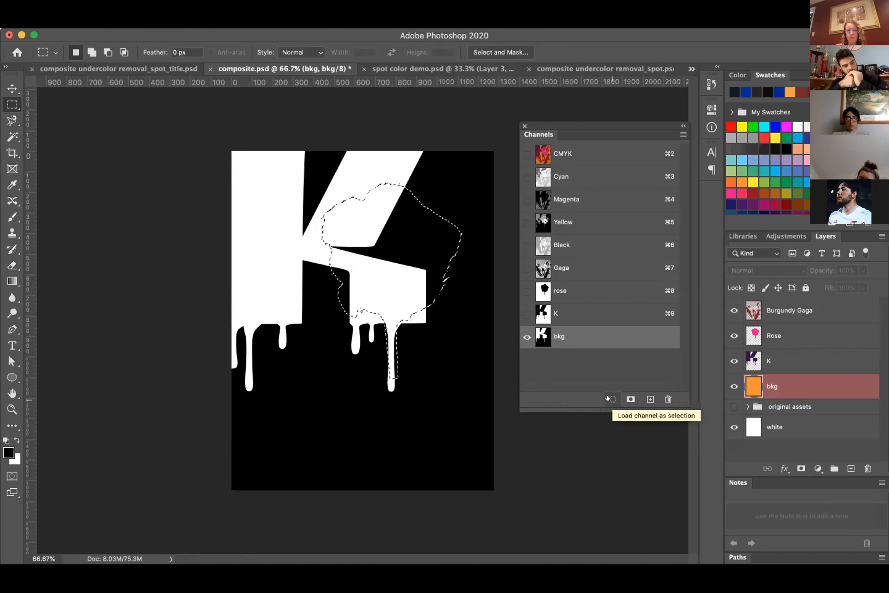
pyautogui.press('super+BackSpace')
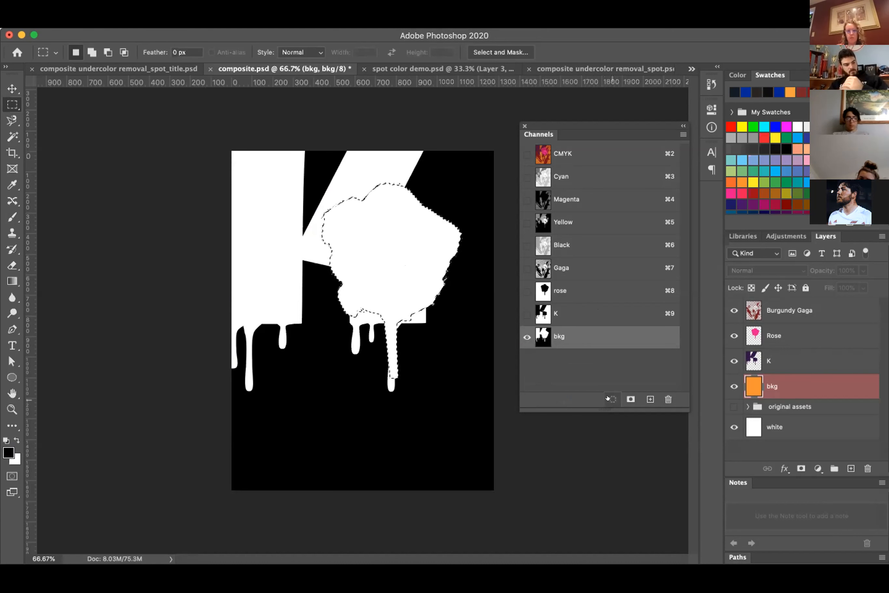
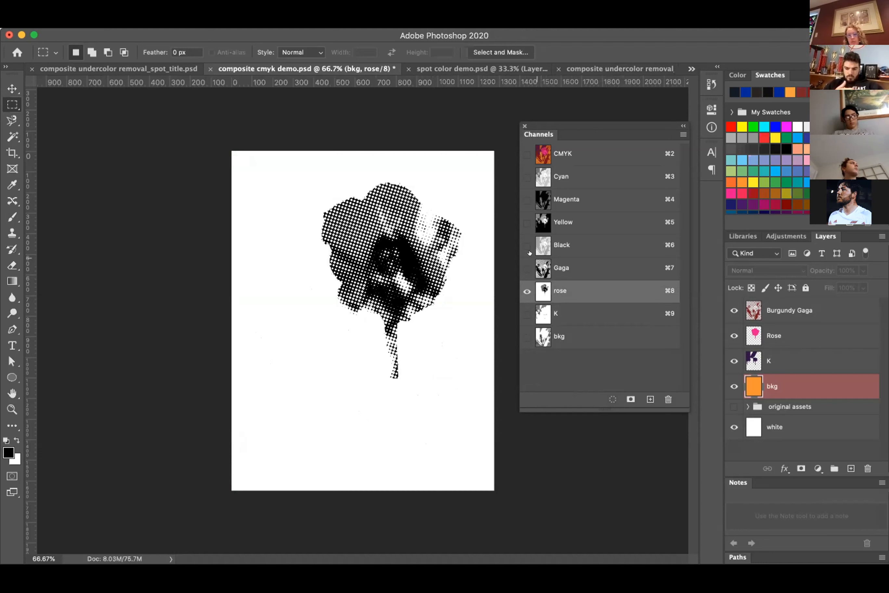
# Show the Gaga, K and bkg channels together with the rose channel to check the combined separations.
pyautogui.click(527, 268)
pyautogui.click(527, 314)
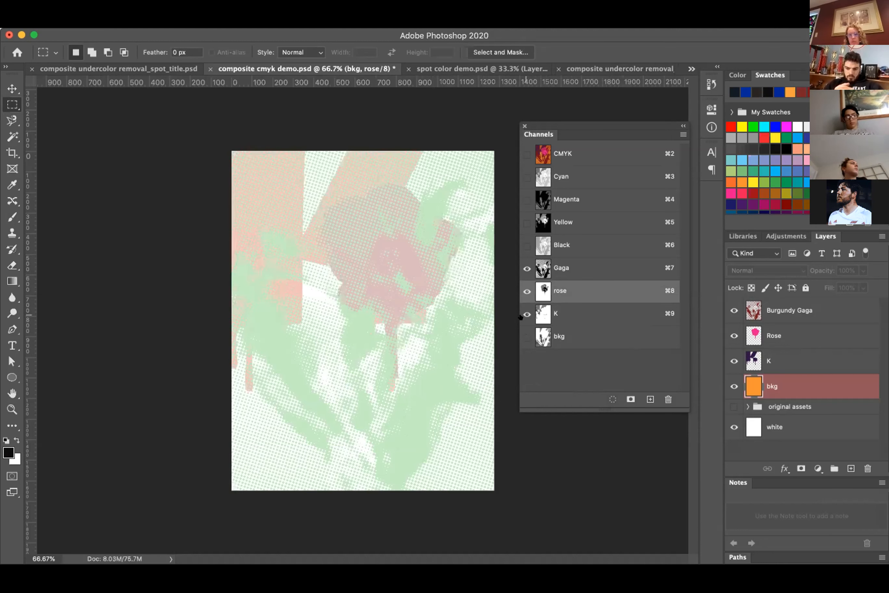
pyautogui.click(527, 337)
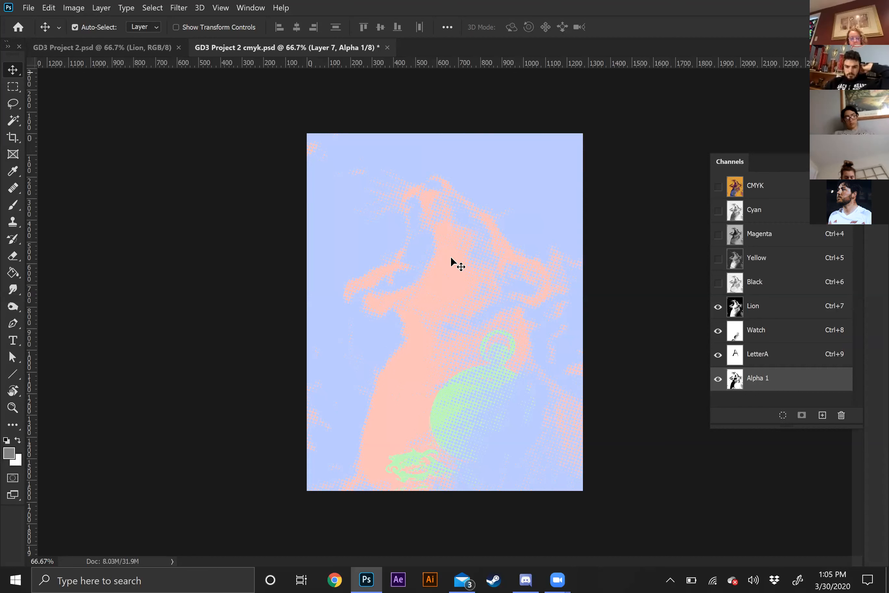
# Toggle the Alpha 1 channel's visibility and examine the LetterA and Watch channels against the Lion channel.
pyautogui.click(718, 380)
pyautogui.click(719, 379)
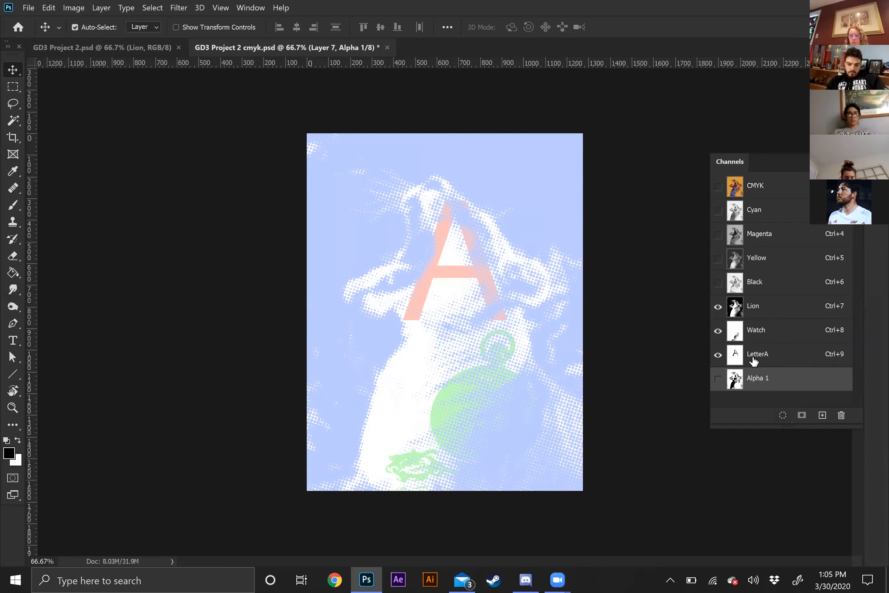
pyautogui.click(754, 358)
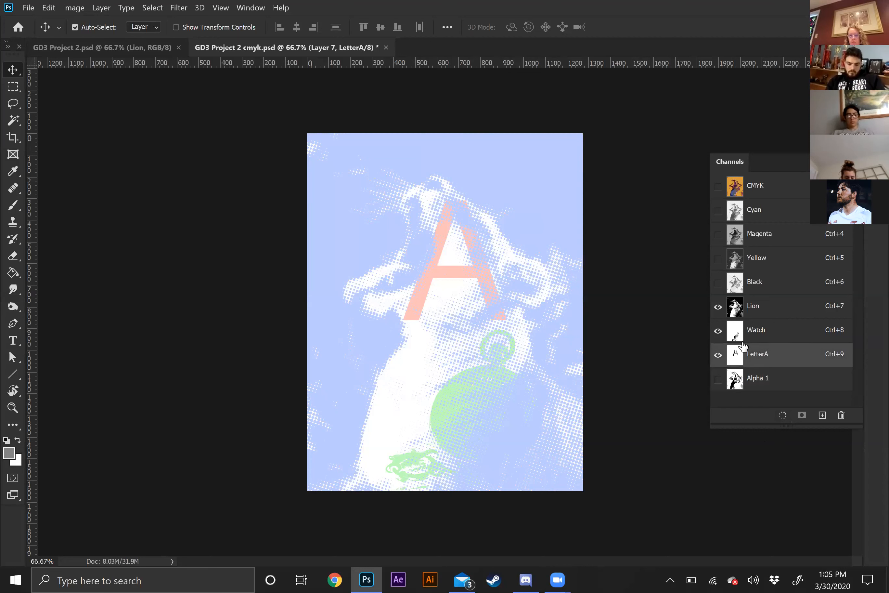
pyautogui.moveTo(751, 329)
pyautogui.mouseDown()
pyautogui.moveTo(786, 419)
pyautogui.moveTo(765, 333)
pyautogui.mouseUp()
pyautogui.click(764, 332)
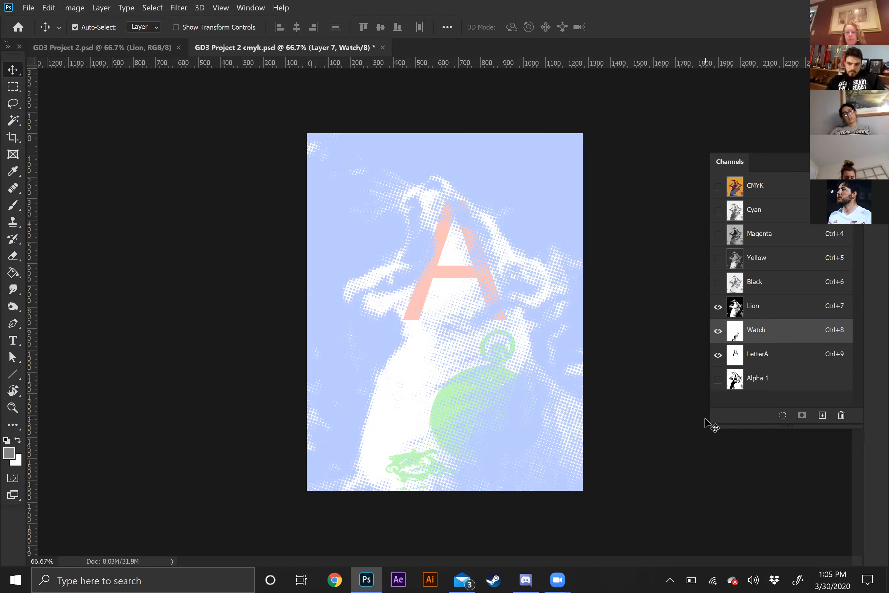
# Undo the LetterA and Watch knockouts, the Alpha 1 channel and the conversion to CMYK.
pyautogui.press('ctrl')
pyautogui.hotkey('ctrl', 'z')
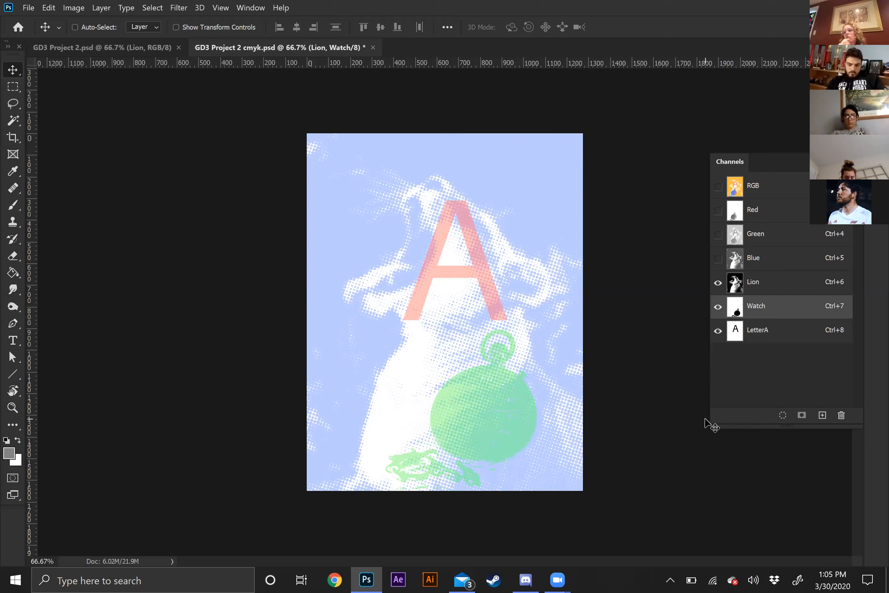
# Add a new channel after LetterA and fill it entirely with black using the Paint Bucket.
pyautogui.click(801, 332)
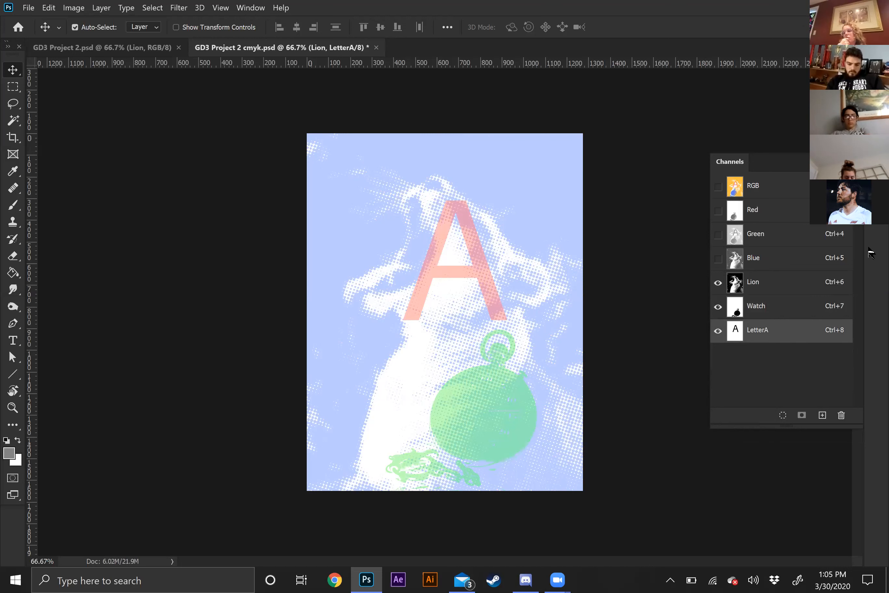
pyautogui.click(822, 415)
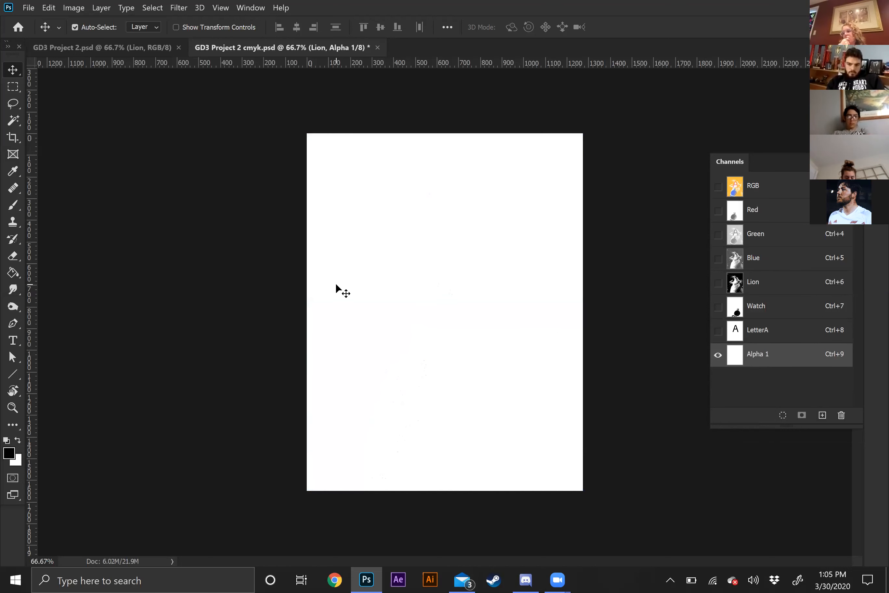
pyautogui.click(13, 272)
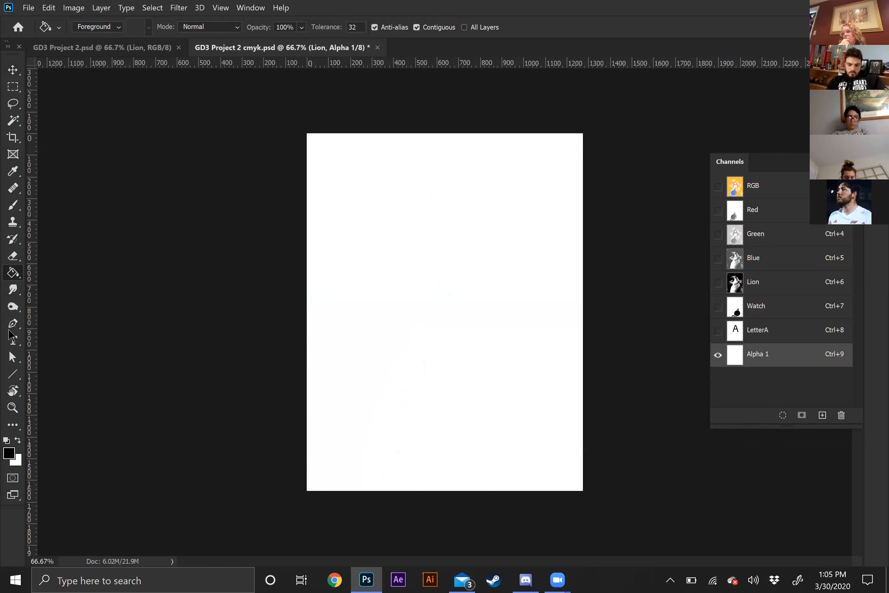
pyautogui.click(445, 312)
# Create a new layer between Layer 1 and Layer 6 and fill it with the dark purple foreground colour.
pyautogui.click(876, 136)
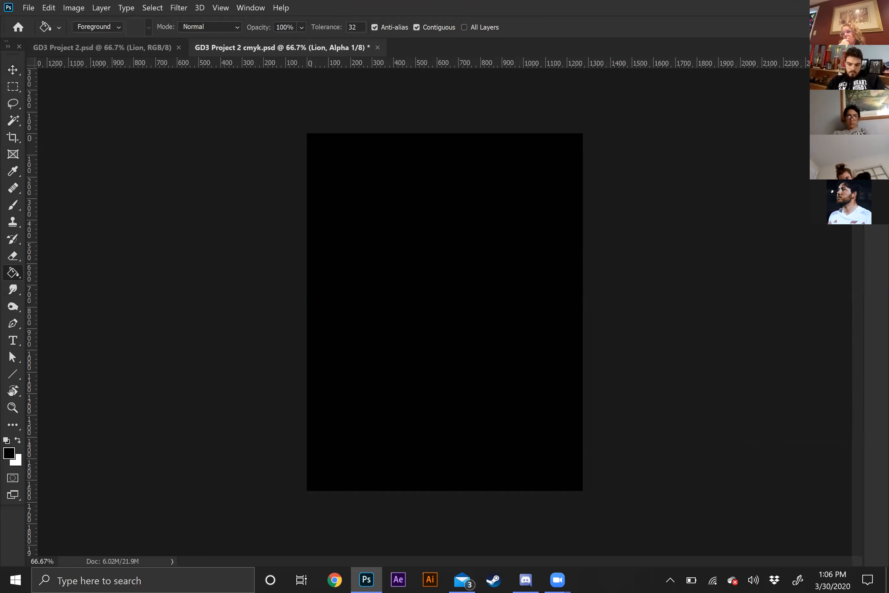
pyautogui.click(876, 109)
pyautogui.click(876, 109)
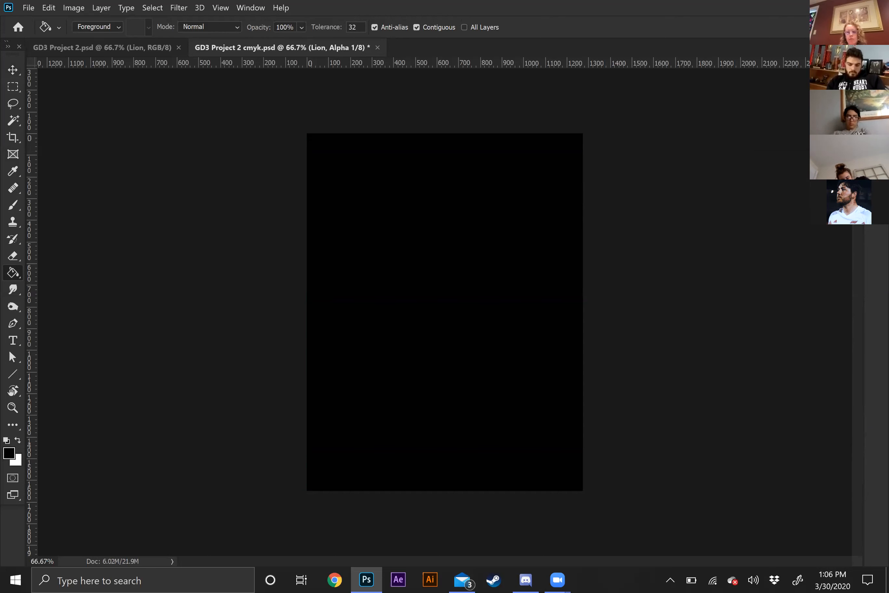
pyautogui.click(876, 108)
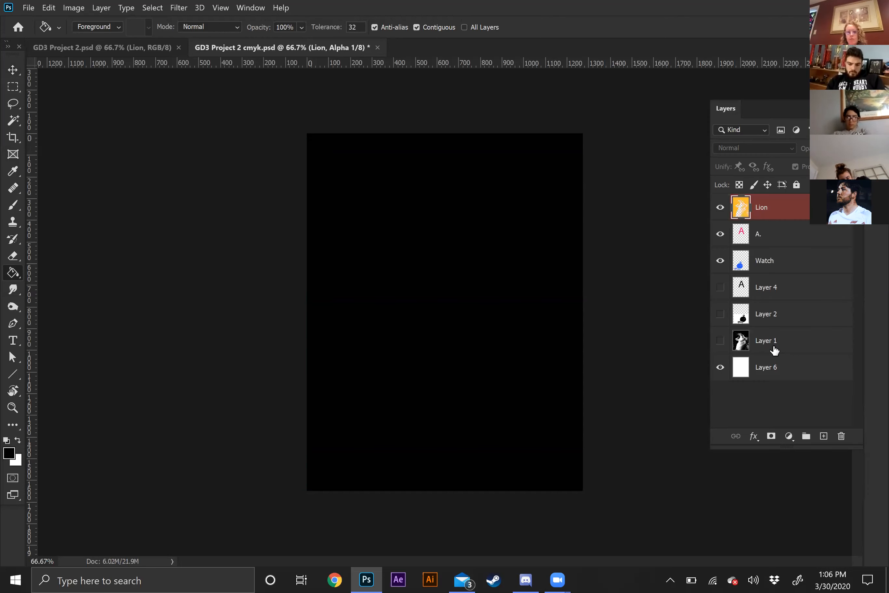
pyautogui.click(767, 339)
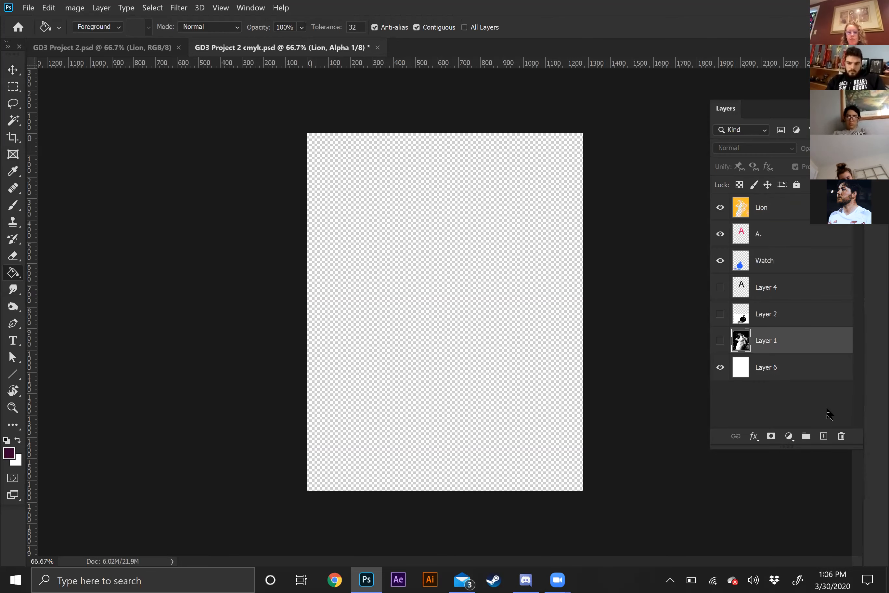
pyautogui.click(825, 435)
pyautogui.moveTo(788, 344); pyautogui.dragTo(786, 390)
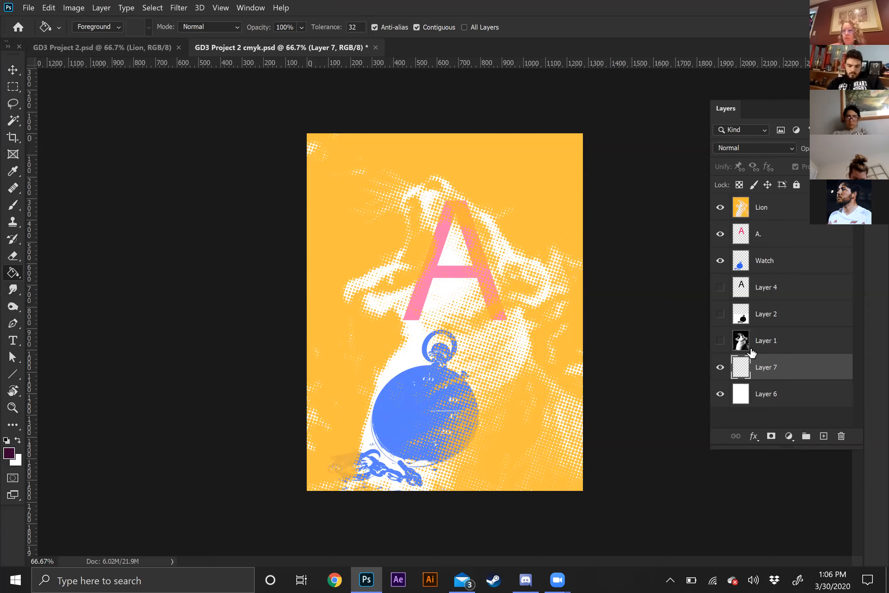
pyautogui.hotkey('alt', 'BackSpace')
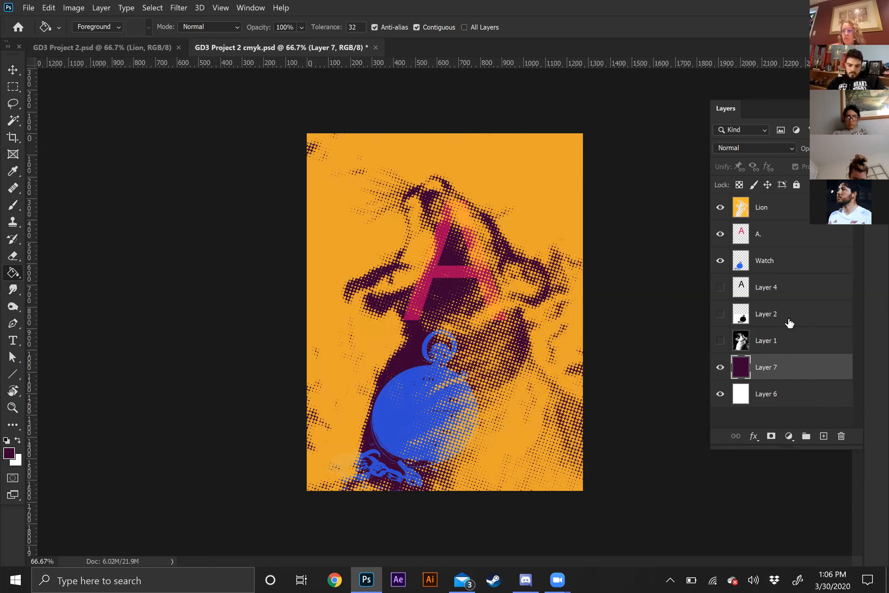
# Load the LetterA channel as a selection, fill it with white in the Alpha 1 channel, and deselect.
pyautogui.click(856, 104)
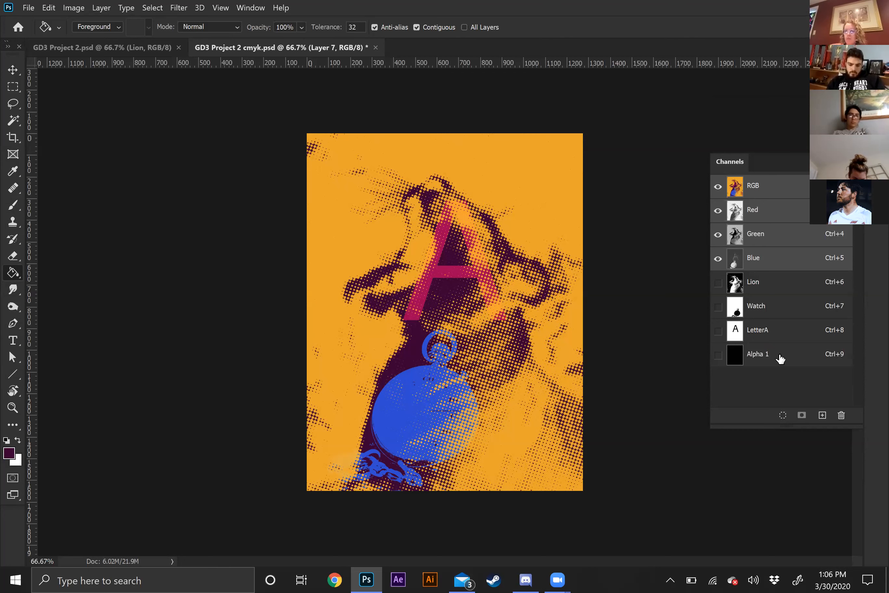
pyautogui.click(762, 354)
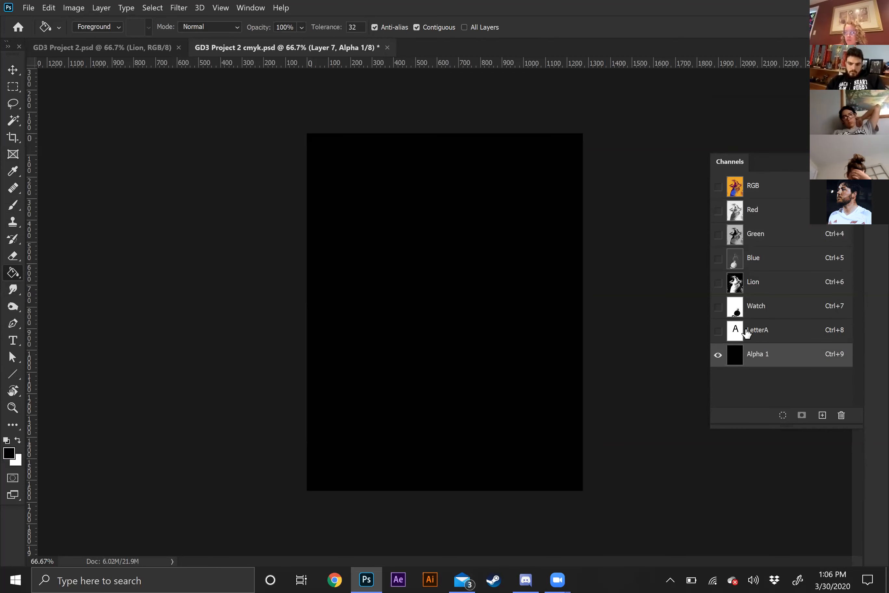
pyautogui.moveTo(746, 333); pyautogui.dragTo(782, 414)
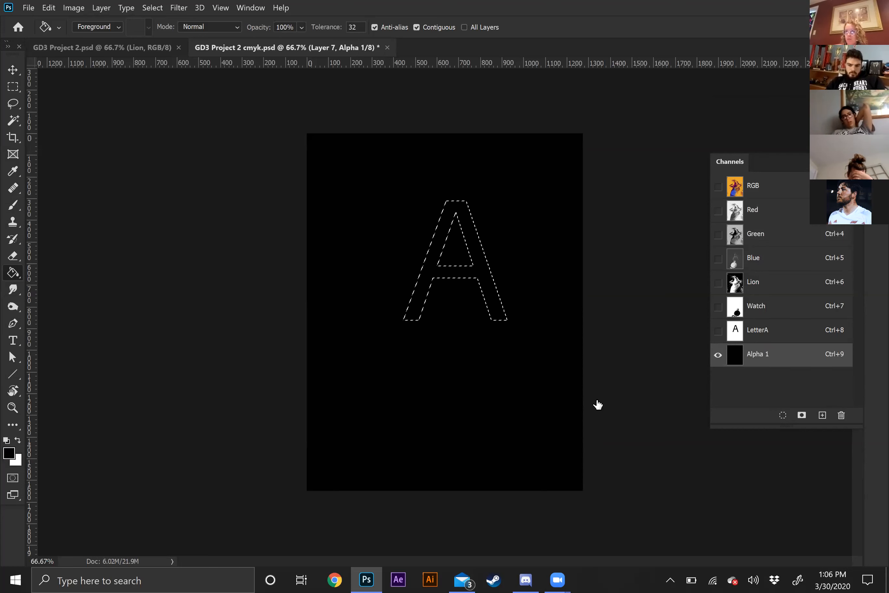
pyautogui.hotkey('ctrl', 'BackSpace')
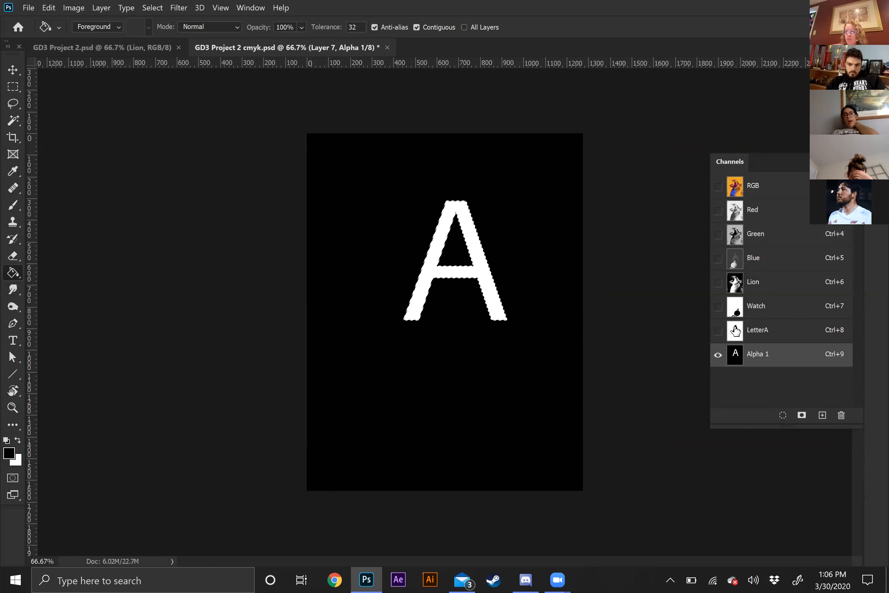
pyautogui.moveTo(756, 311)
pyautogui.mouseDown()
pyautogui.moveTo(759, 357)
pyautogui.moveTo(785, 413)
pyautogui.moveTo(762, 327)
pyautogui.moveTo(767, 312)
pyautogui.mouseUp()
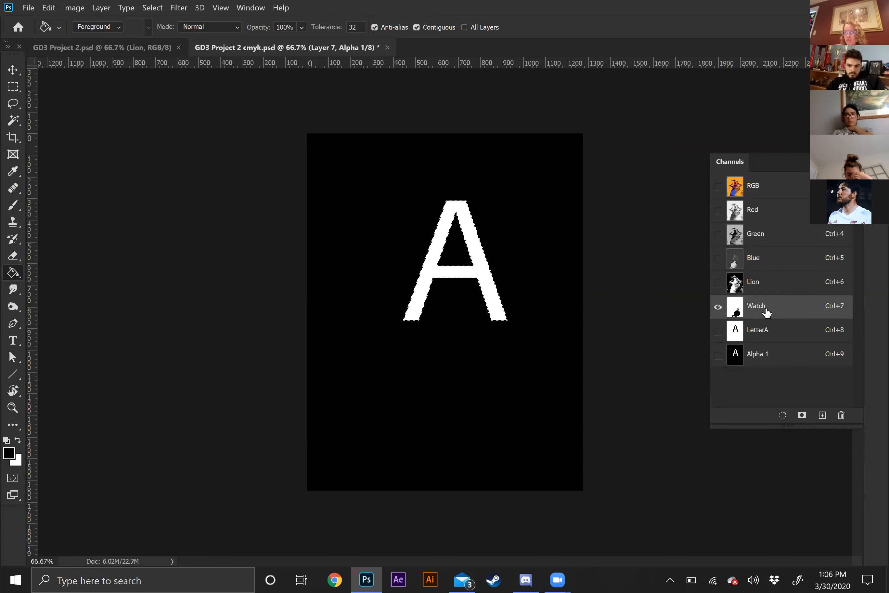
pyautogui.hotkey('ctrl', 'd')
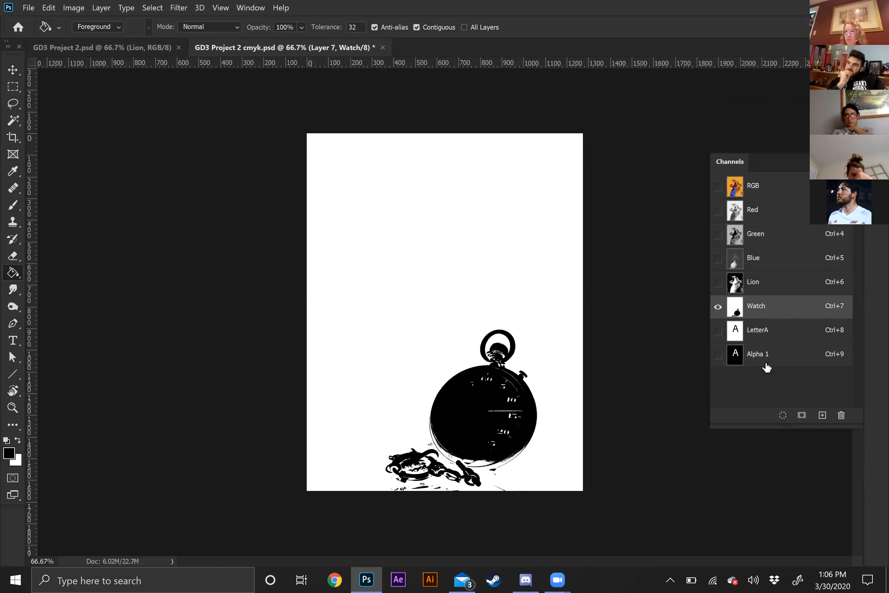
# Show the LetterA channel together with Alpha 1 to check the letter knockout.
pyautogui.click(766, 357)
pyautogui.moveTo(757, 303); pyautogui.dragTo(774, 313)
pyautogui.click(755, 355)
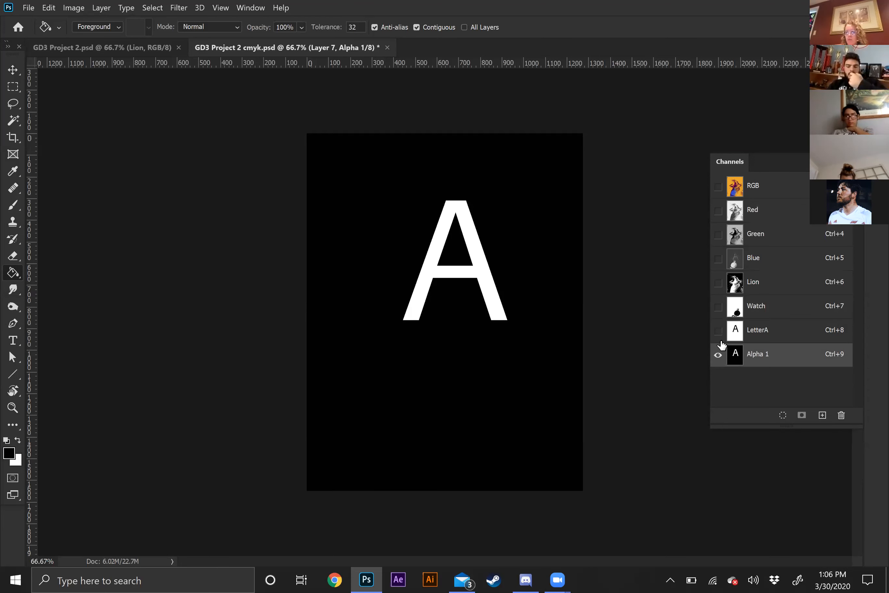
pyautogui.click(718, 330)
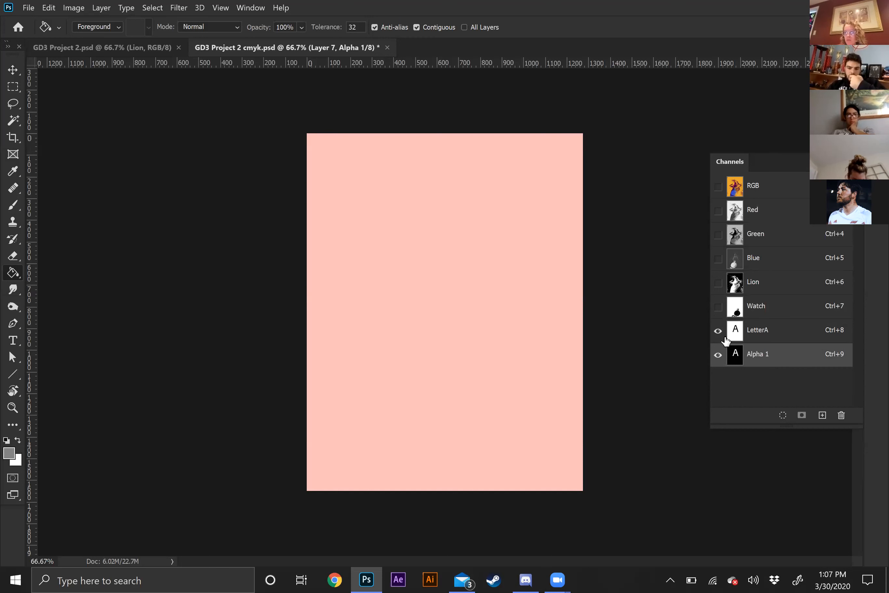
pyautogui.doubleClick(762, 355)
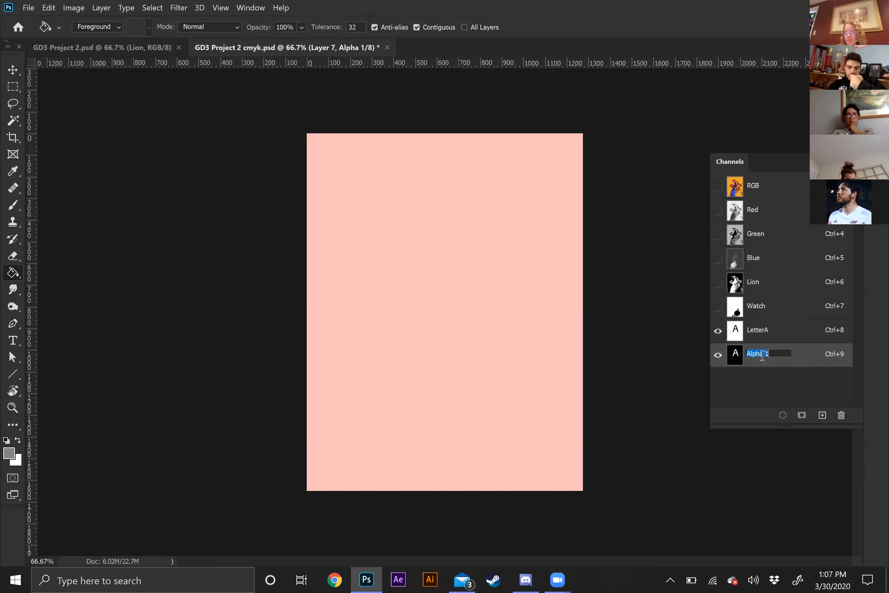
pyautogui.click(807, 354)
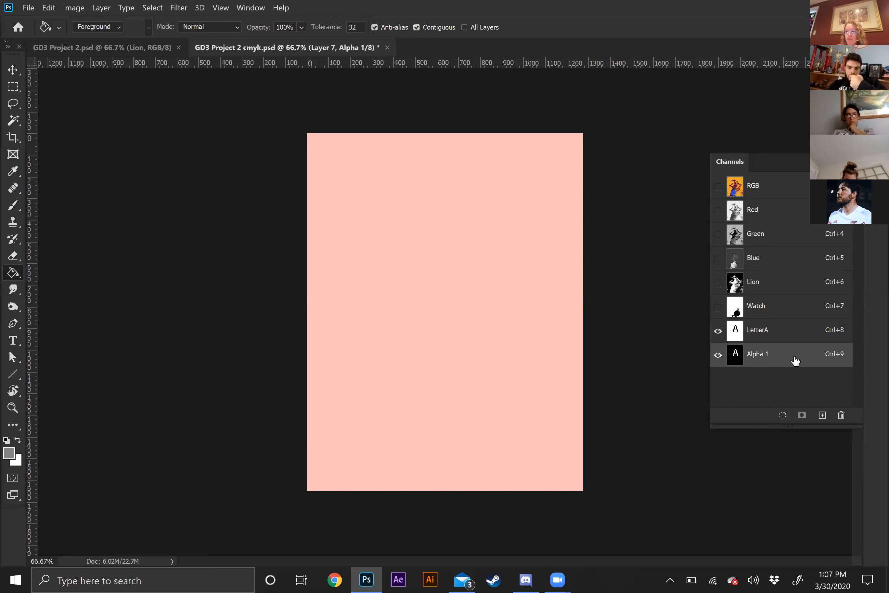
pyautogui.doubleClick(795, 360)
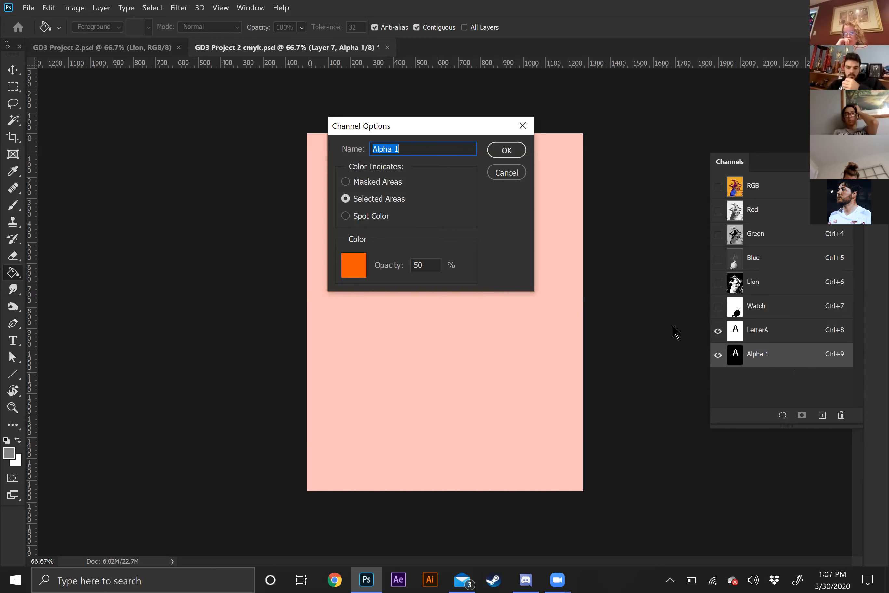
pyautogui.click(520, 174)
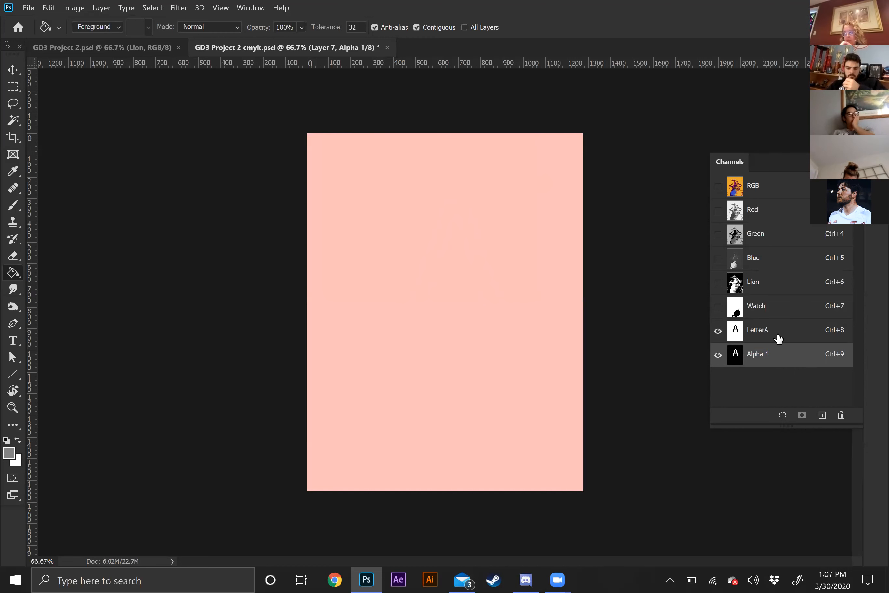
# Change the LetterA channel's display colour to green 3c8116.
pyautogui.doubleClick(787, 340)
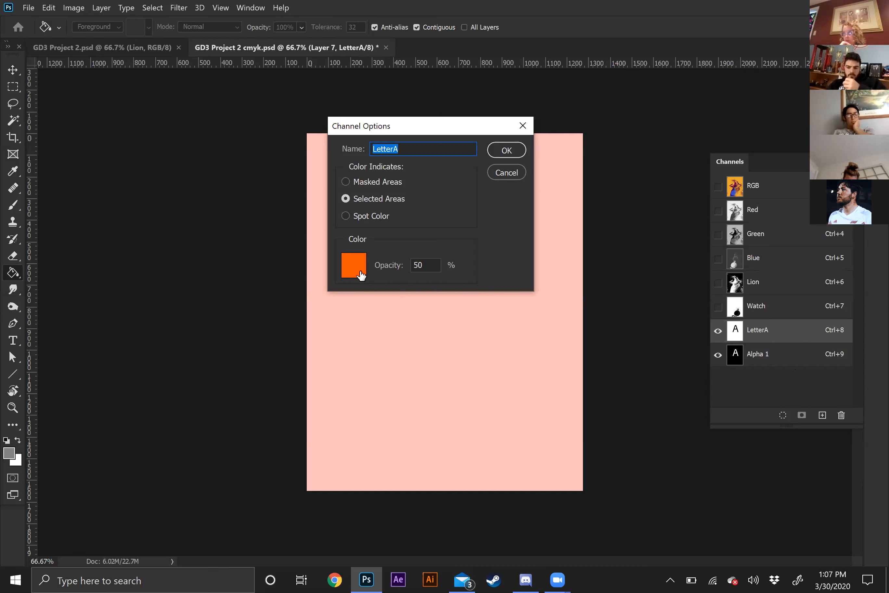
pyautogui.click(354, 267)
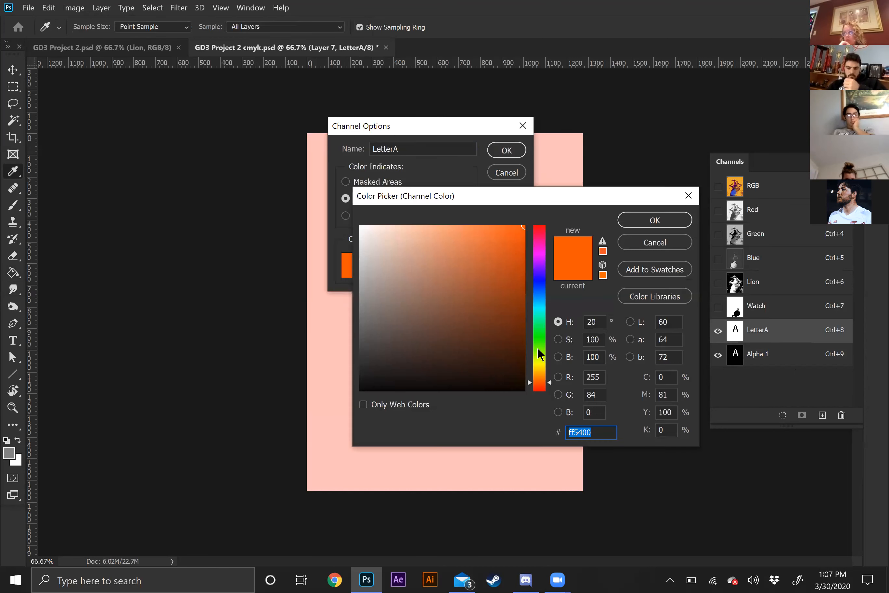
pyautogui.click(540, 346)
pyautogui.click(497, 308)
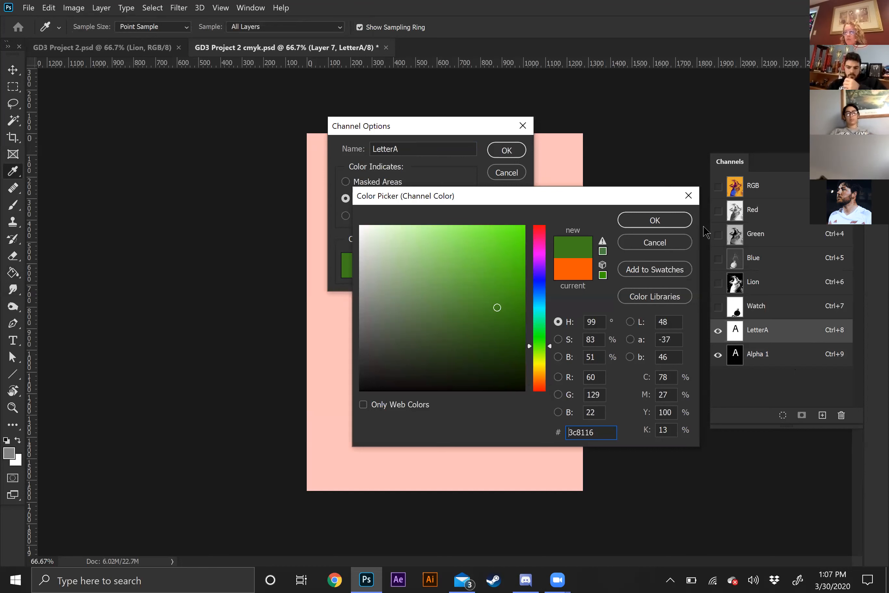
pyautogui.click(655, 220)
pyautogui.click(508, 150)
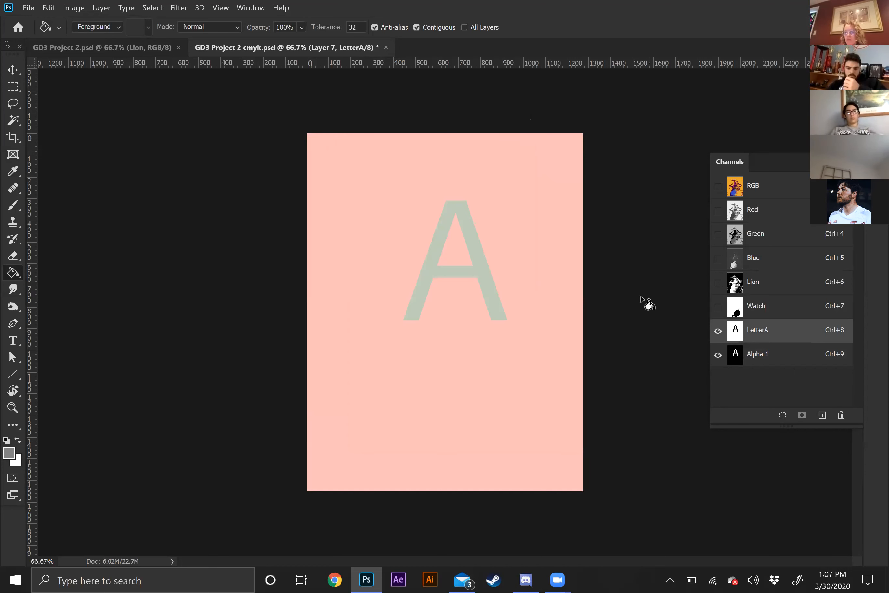
# Load the Watch channel as a selection and fill it with white in the Alpha 1 channel.
pyautogui.click(763, 346)
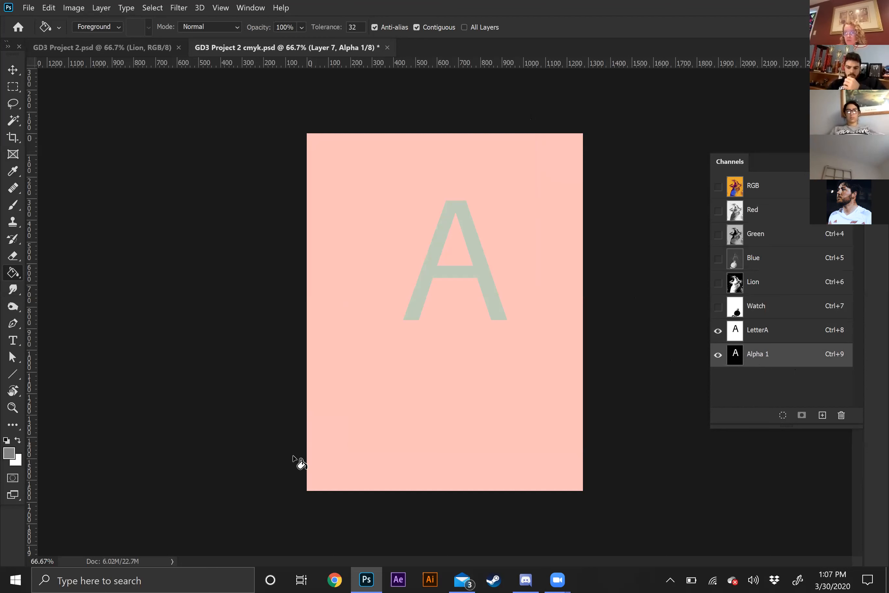
pyautogui.doubleClick(769, 306)
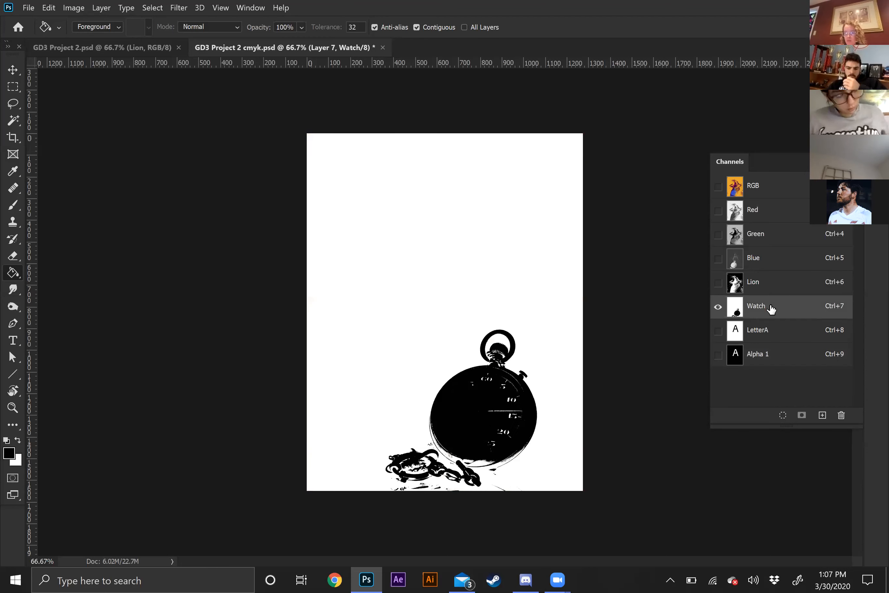
pyautogui.click(517, 174)
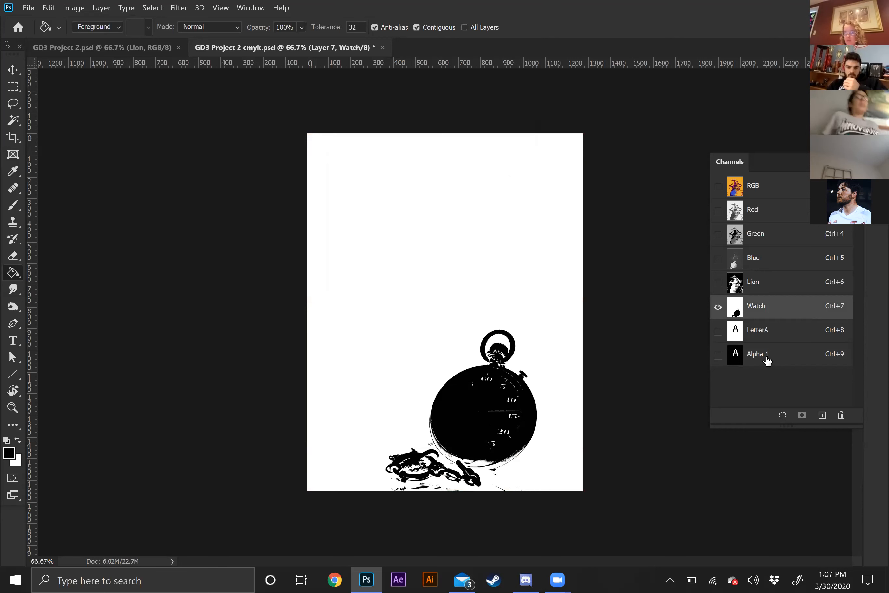
pyautogui.hotkey('ctrl', '9')
pyautogui.moveTo(762, 312); pyautogui.dragTo(783, 416)
pyautogui.press('Delete')
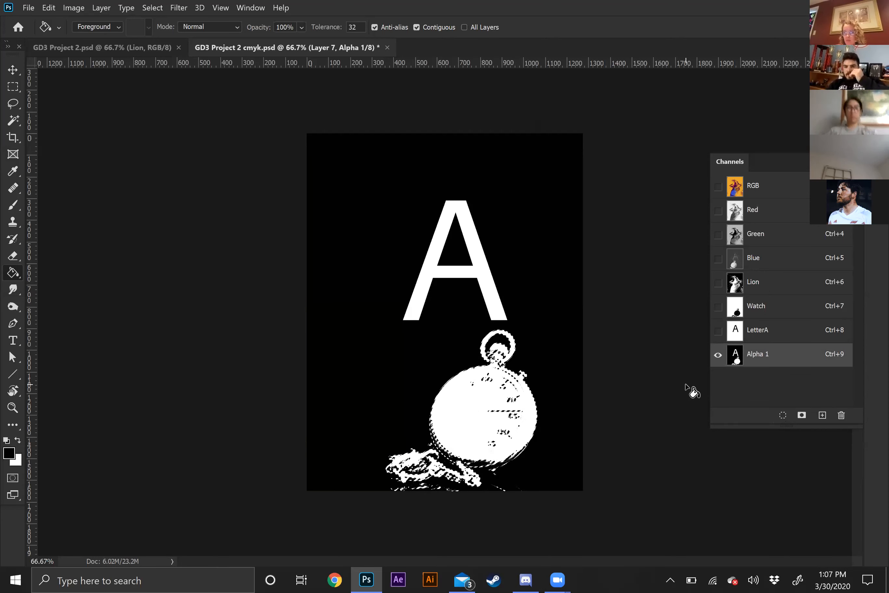
pyautogui.moveTo(764, 314); pyautogui.dragTo(783, 416)
pyautogui.moveTo(691, 410); pyautogui.dragTo(691, 410)
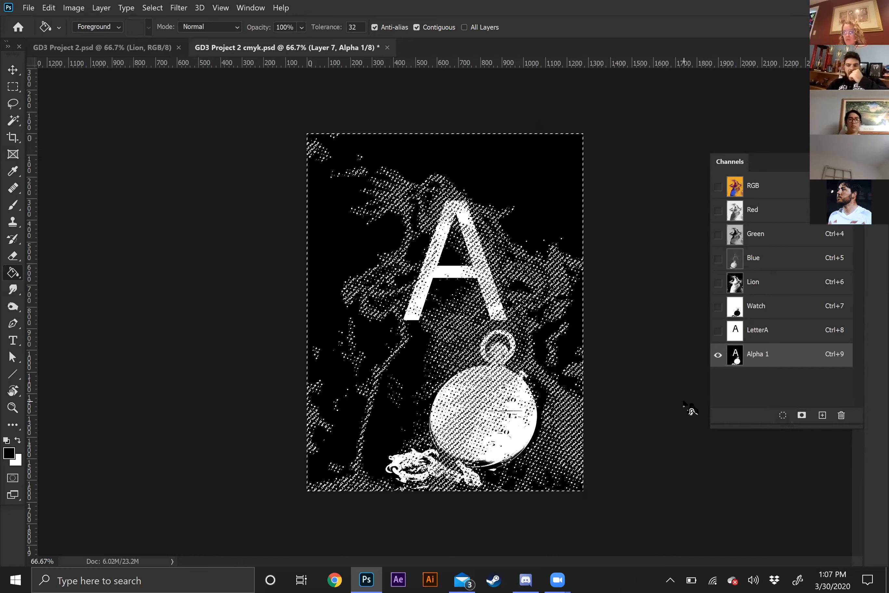
pyautogui.hotkey('ctrl', 'd')
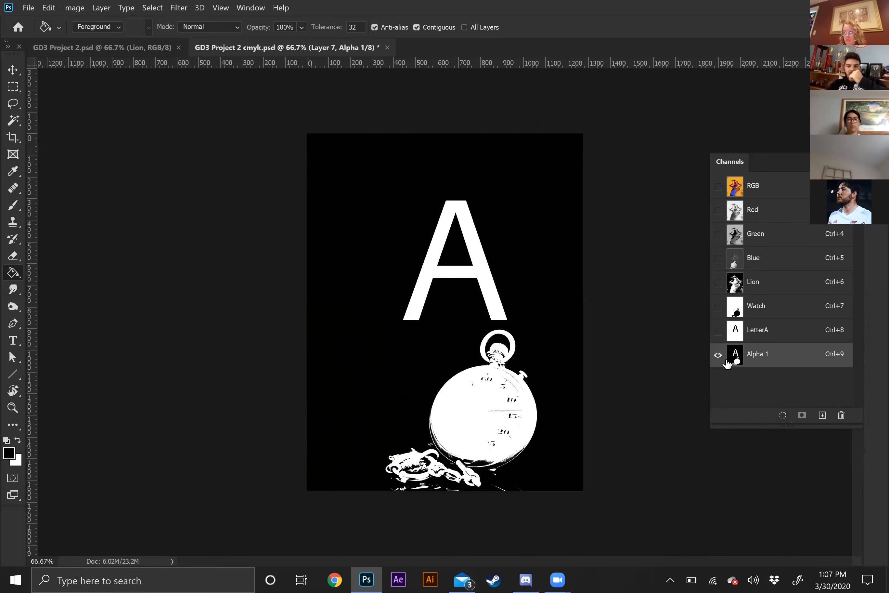
# Preview the Watch channel over Alpha 1, and knock the Lion channel's shape out of Alpha 1 with white.
pyautogui.click(719, 306)
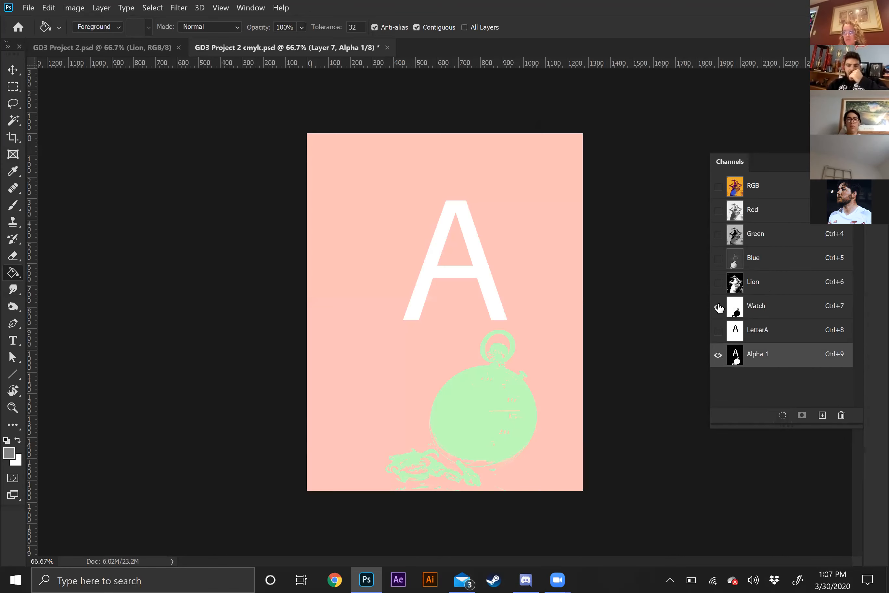
pyautogui.click(718, 307)
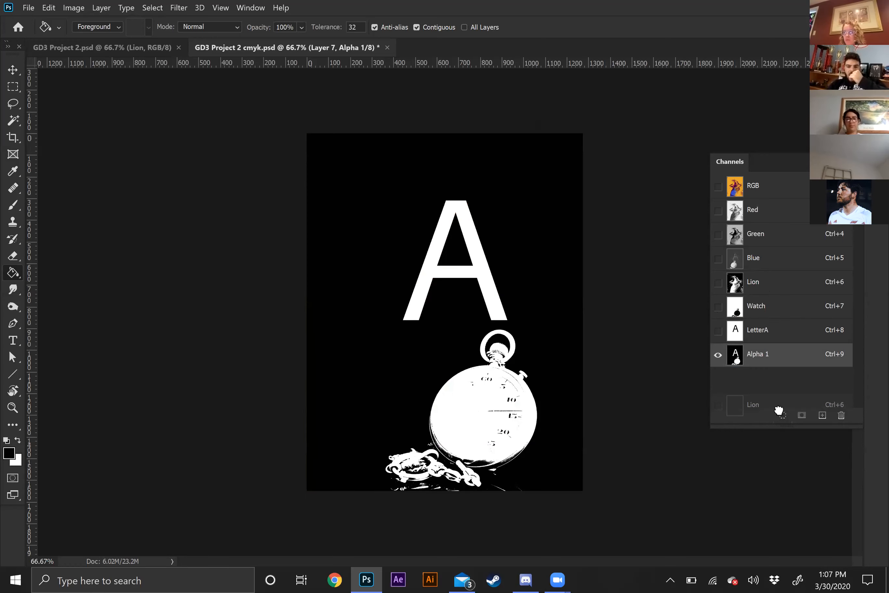
pyautogui.click(783, 415)
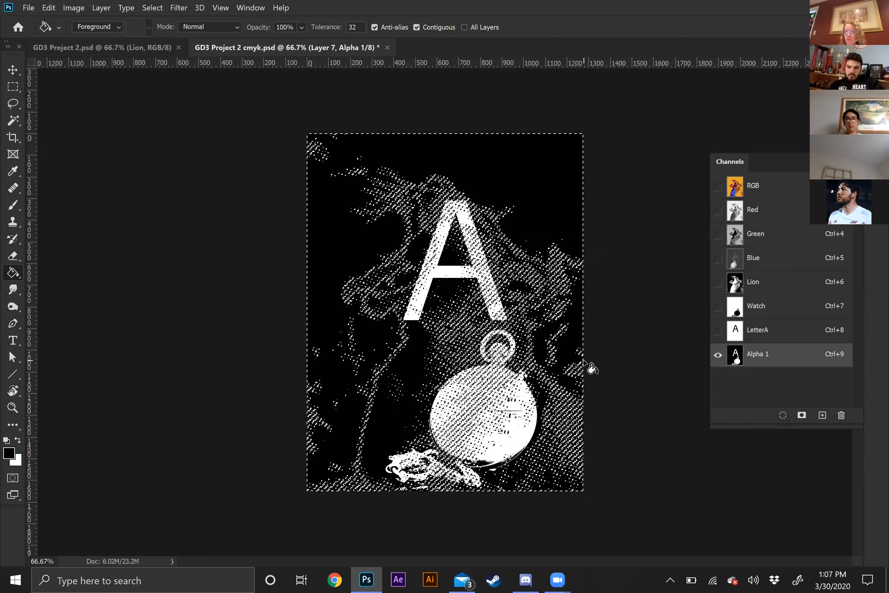
pyautogui.press('Delete')
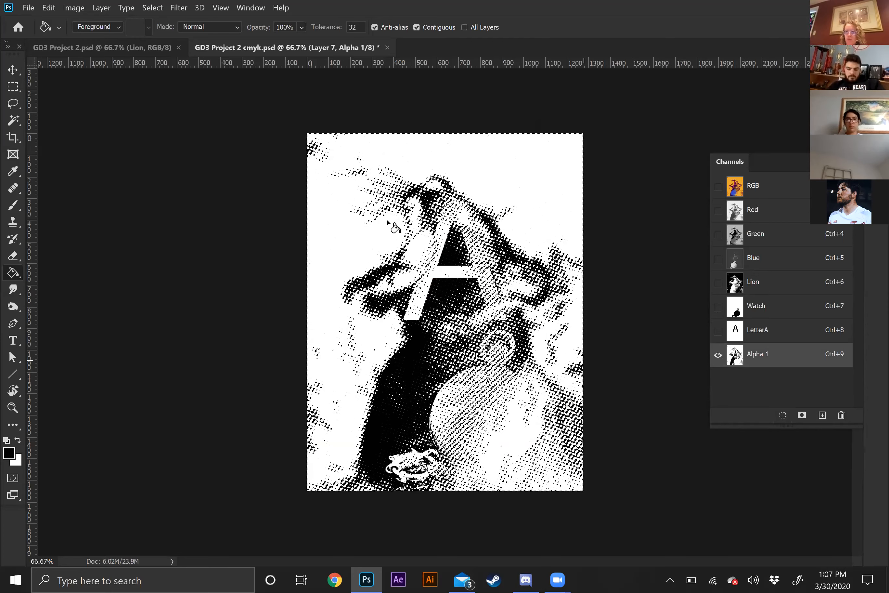
# Clear the active selection in the Alpha 1 channel.
pyautogui.hotkey('ctrl', 'd')
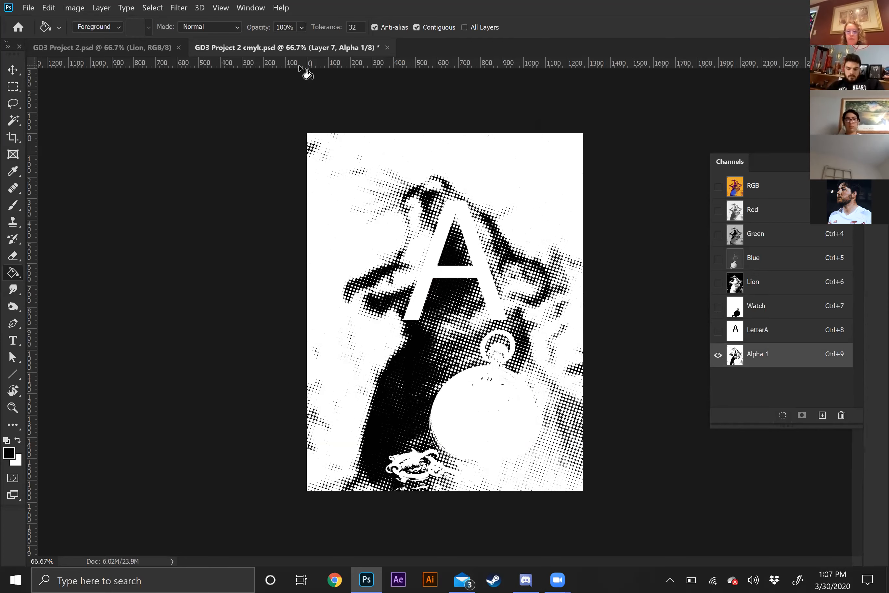
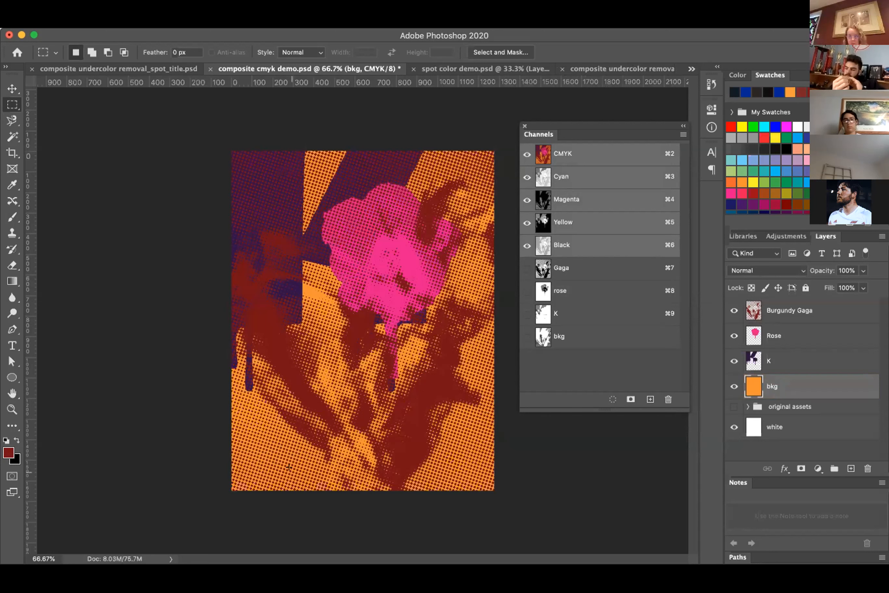
# Sample the orange background of composite cmyk demo.psd as the foreground colour and look up its closest match in the colour libraries.
pyautogui.click(12, 409)
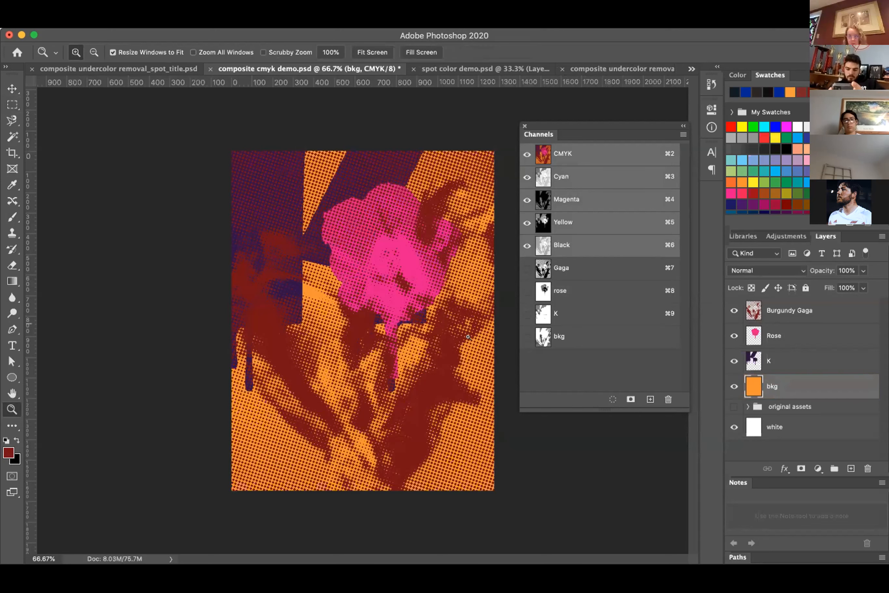
pyautogui.moveTo(438, 402); pyautogui.dragTo(530, 505)
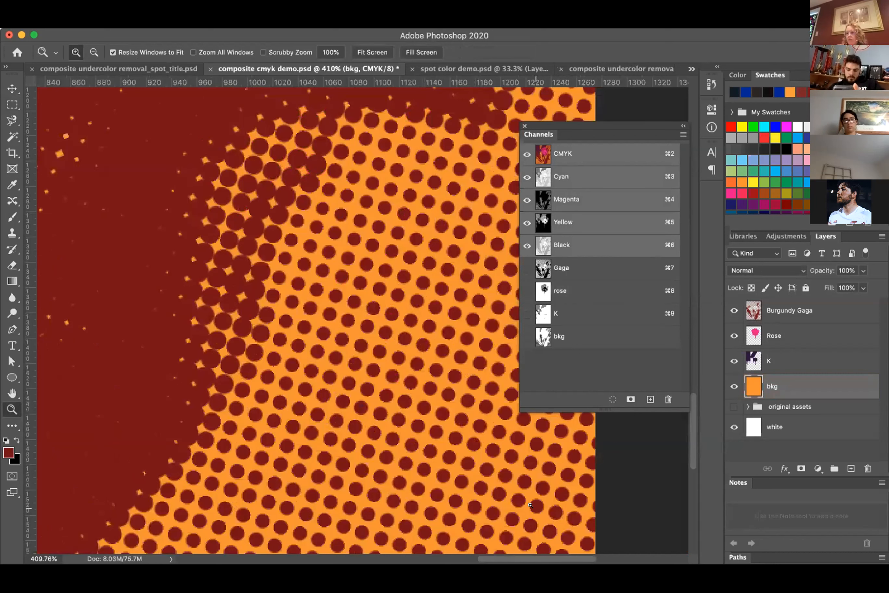
pyautogui.click(8, 184)
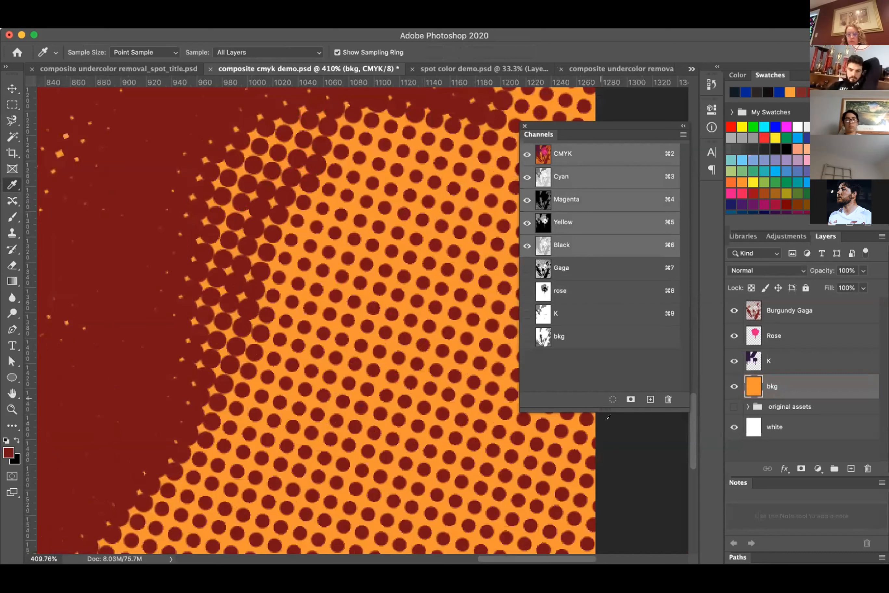
pyautogui.click(566, 437)
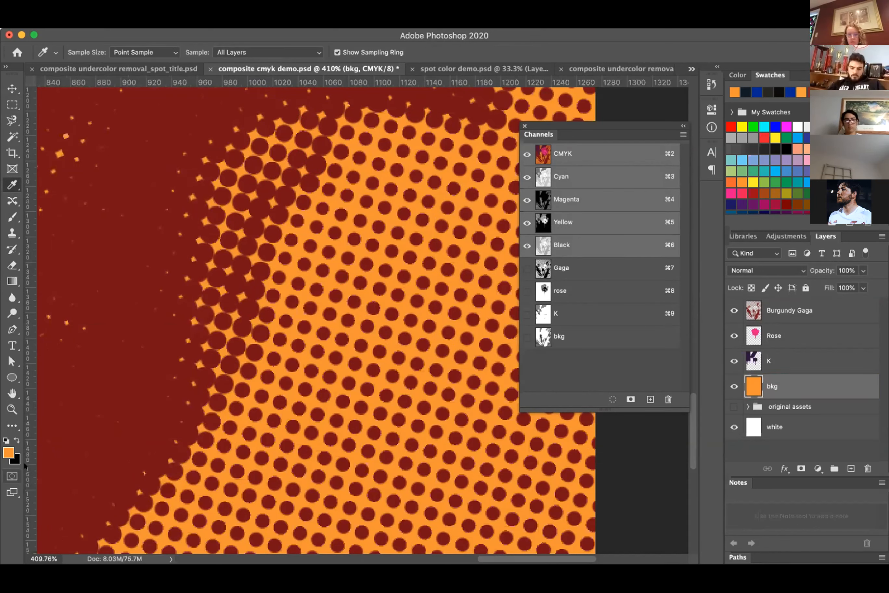
pyautogui.click(7, 451)
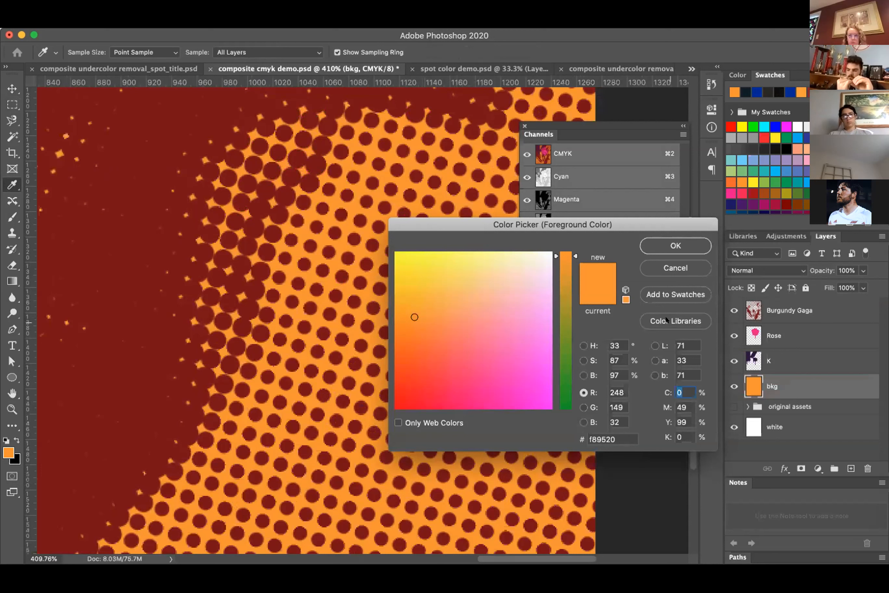
pyautogui.click(666, 320)
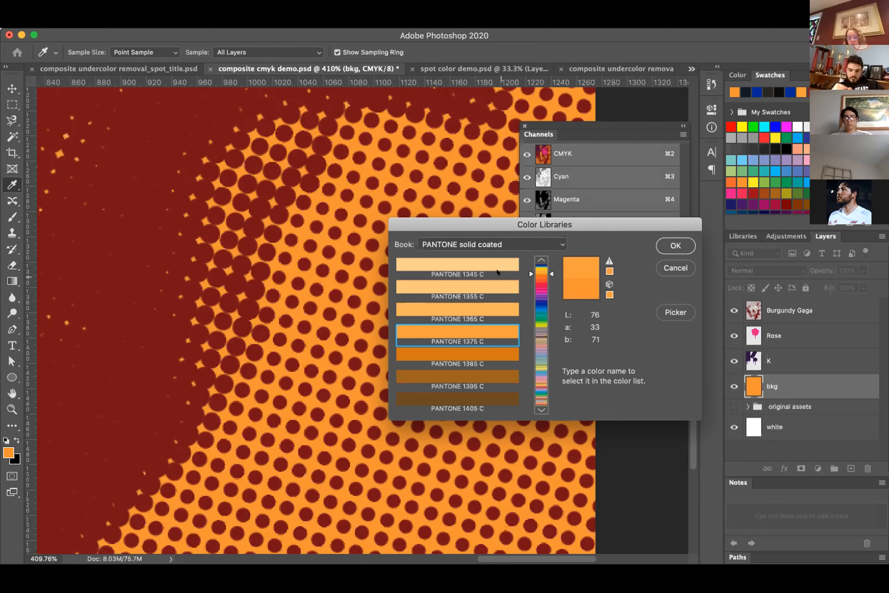
# Compare the orange's matches in the PANTONE solid uncoated and PANTONE solid coated books, review the other available books, and leave without applying a swatch.
pyautogui.click(556, 242)
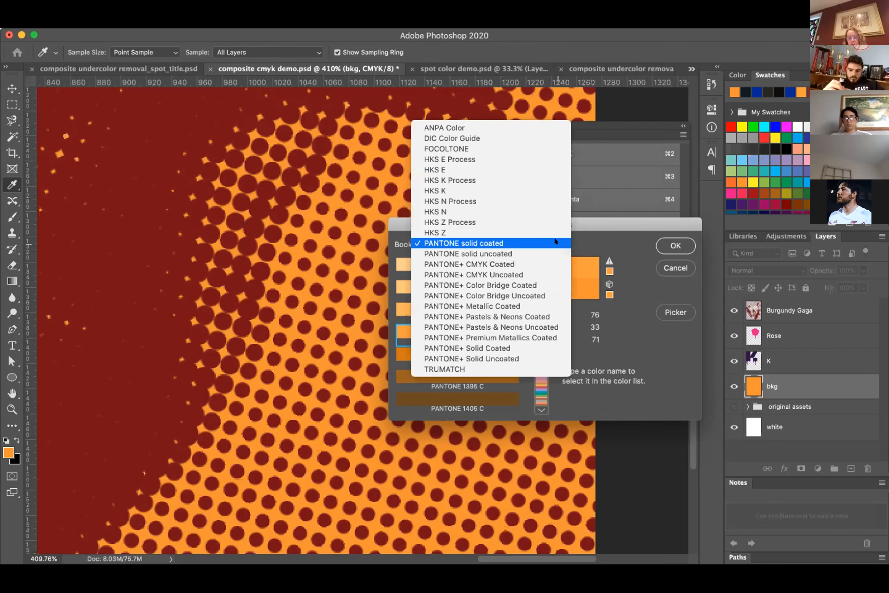
pyautogui.click(530, 253)
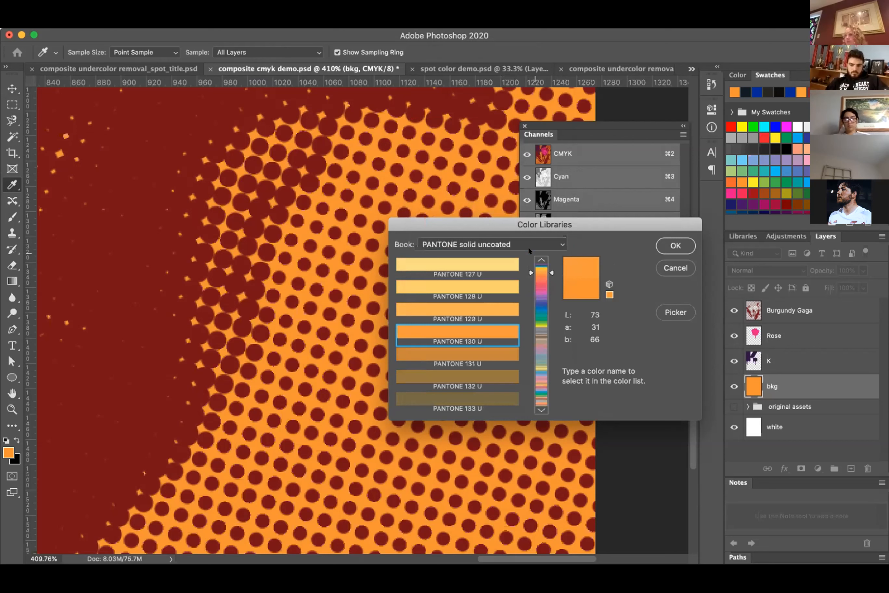
pyautogui.click(557, 243)
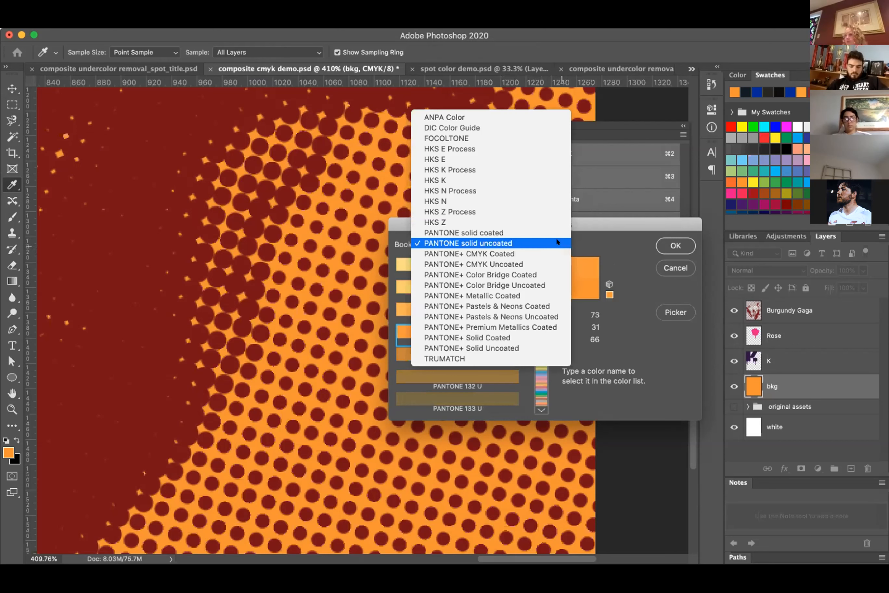
pyautogui.click(537, 232)
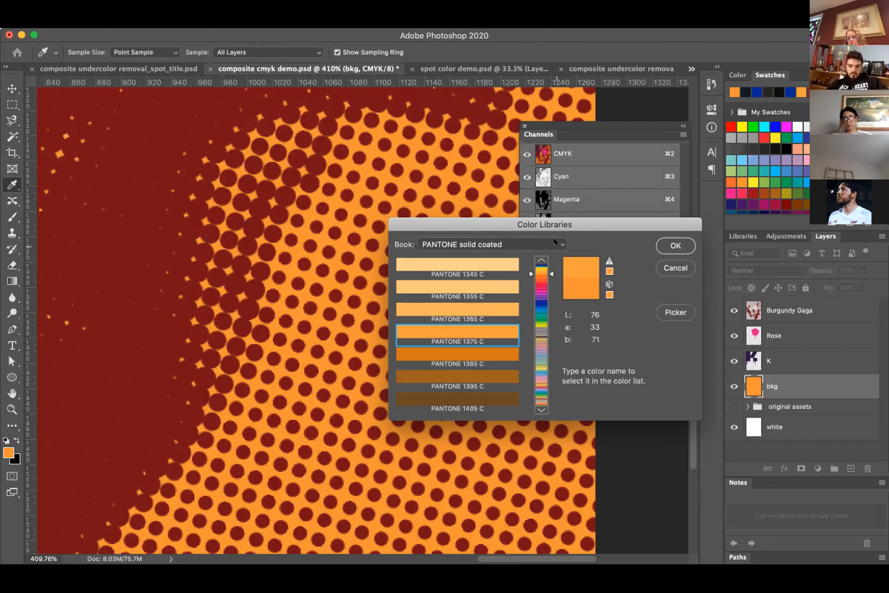
pyautogui.click(555, 241)
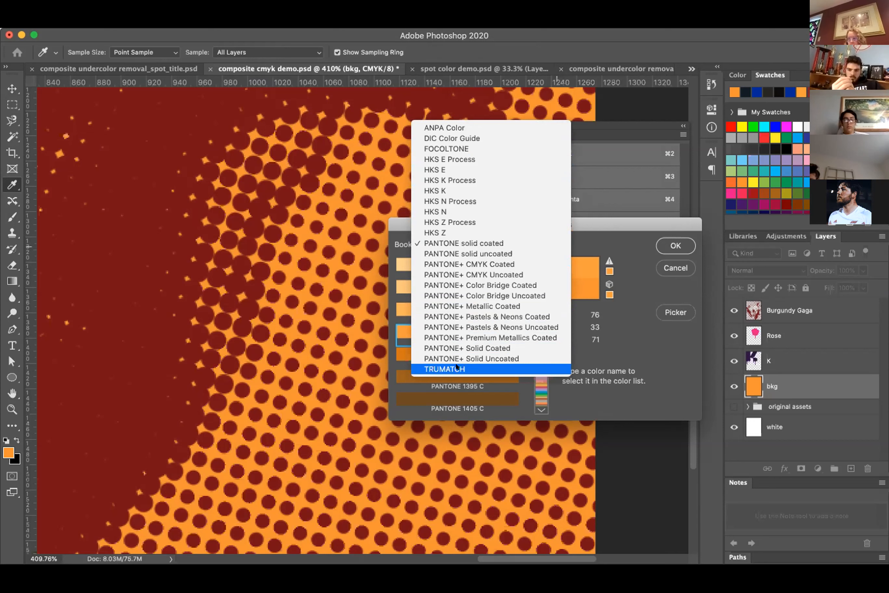
pyautogui.click(606, 227)
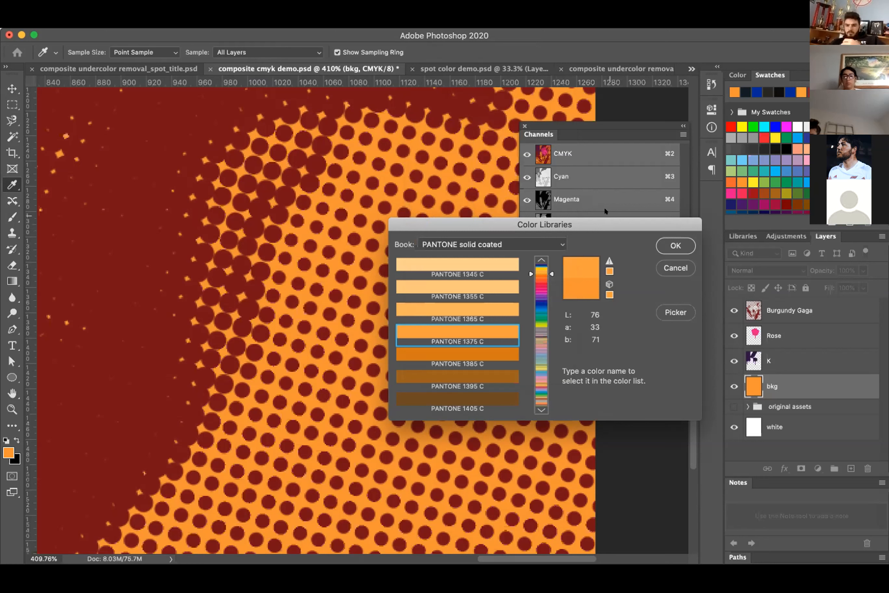
pyautogui.click(548, 242)
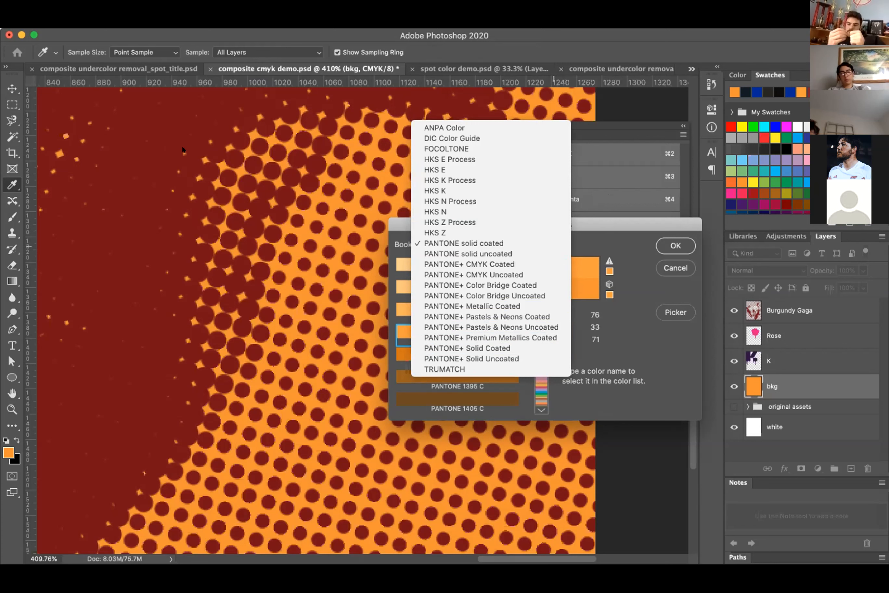
pyautogui.click(121, 83)
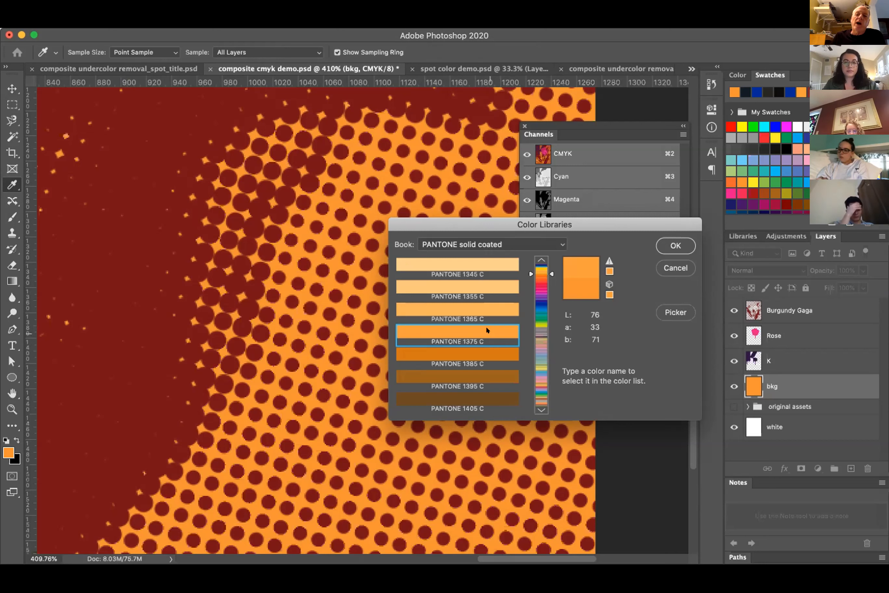
pyautogui.click(676, 267)
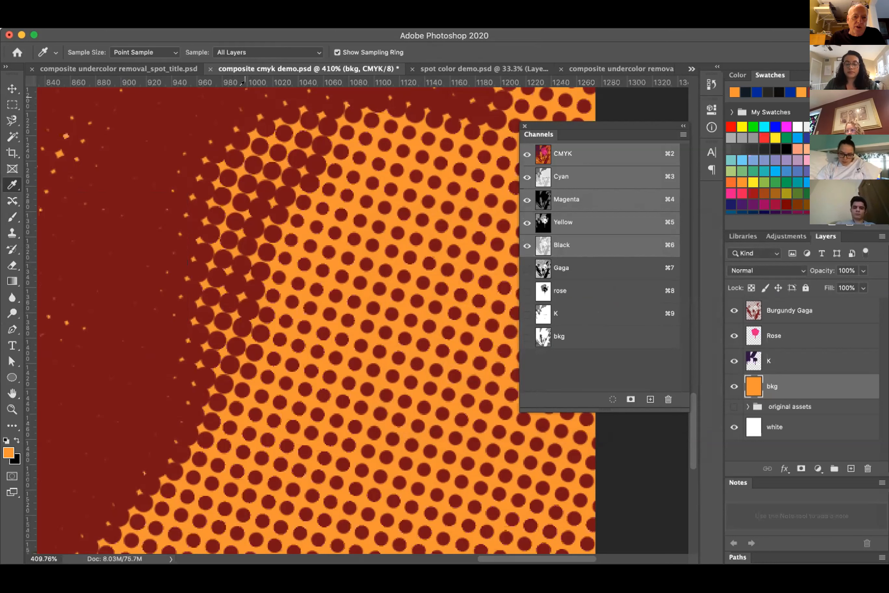
# Sample the burgundy of the Gaga image and look up its nearest PANTONE solid coated match without applying it.
pyautogui.click(215, 93)
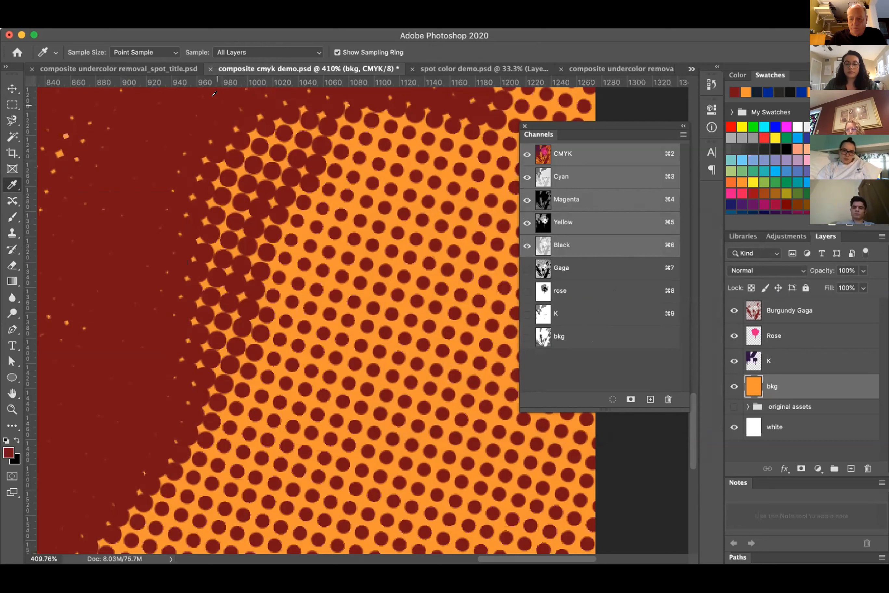
pyautogui.click(5, 451)
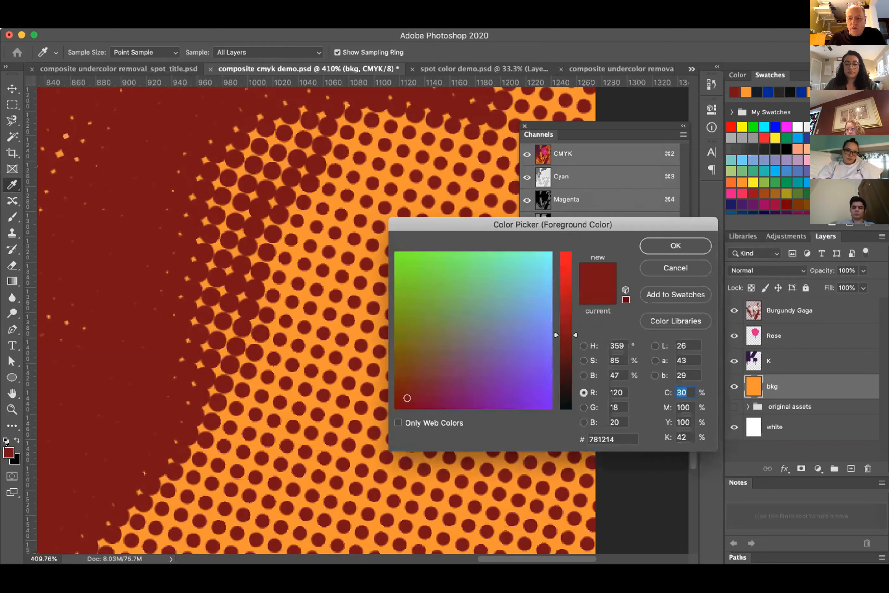
pyautogui.click(700, 322)
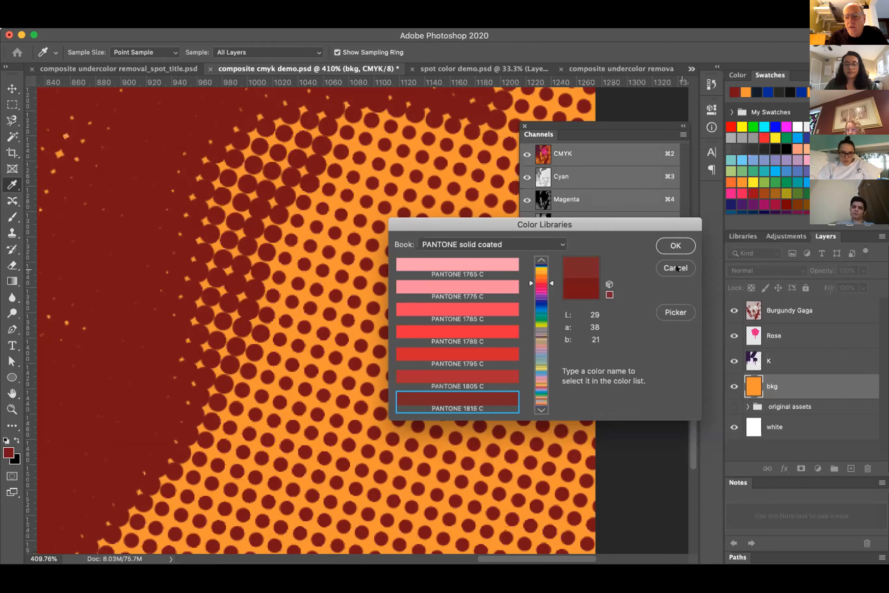
pyautogui.press('Return')
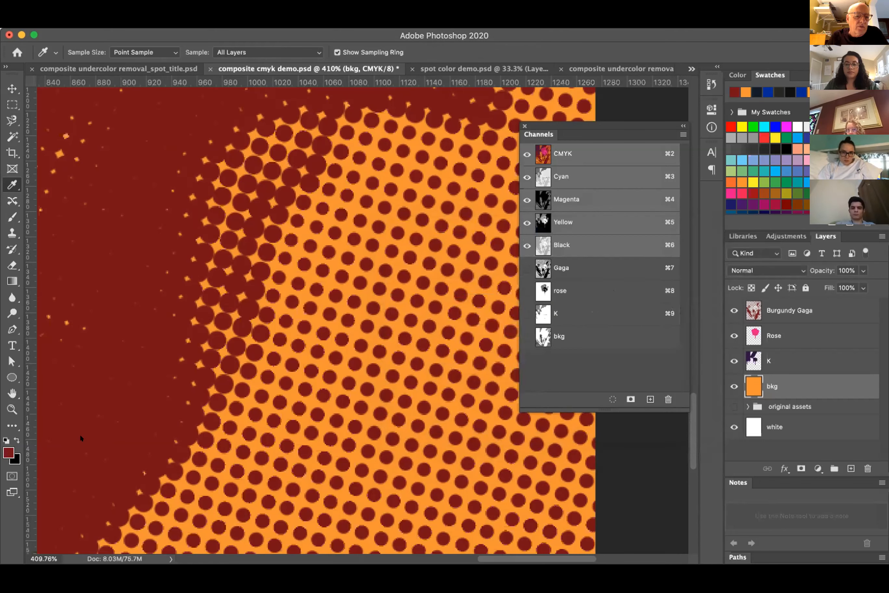
# Sample the rose's pink and look up its nearest PANTONE solid coated match without applying it.
pyautogui.hscroll(-15, 340, 218)
pyautogui.scroll(10, 341, 217)
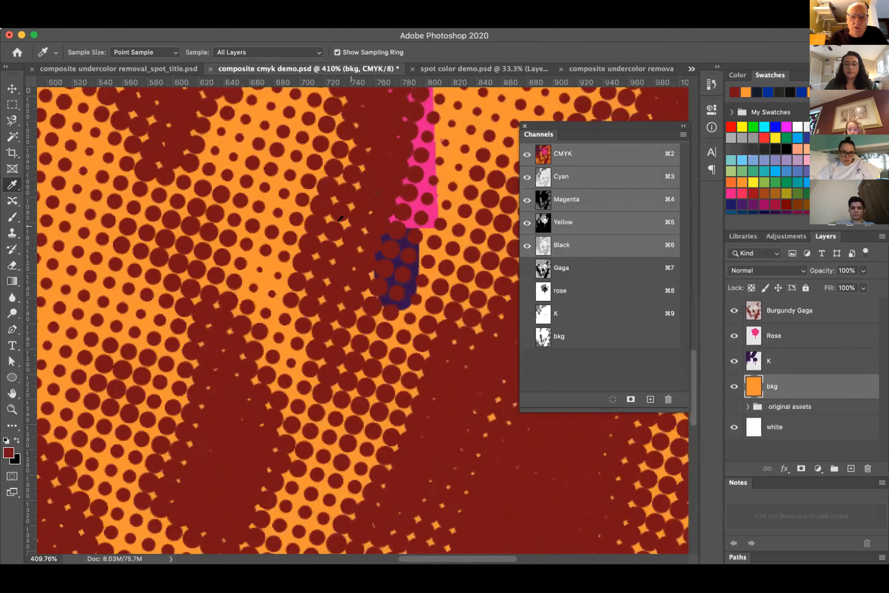
pyautogui.scroll(15, 341, 218)
pyautogui.hscroll(-3, 340, 218)
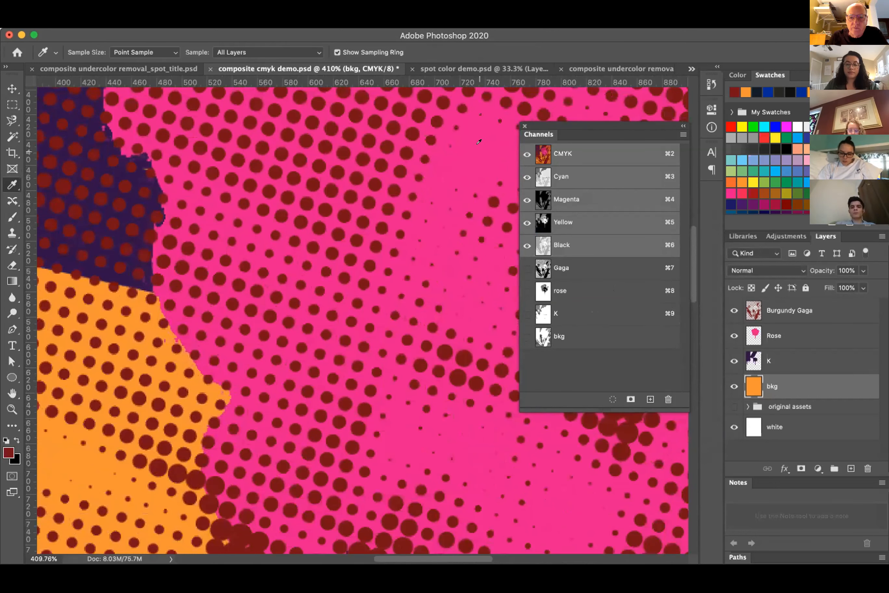
pyautogui.click(478, 141)
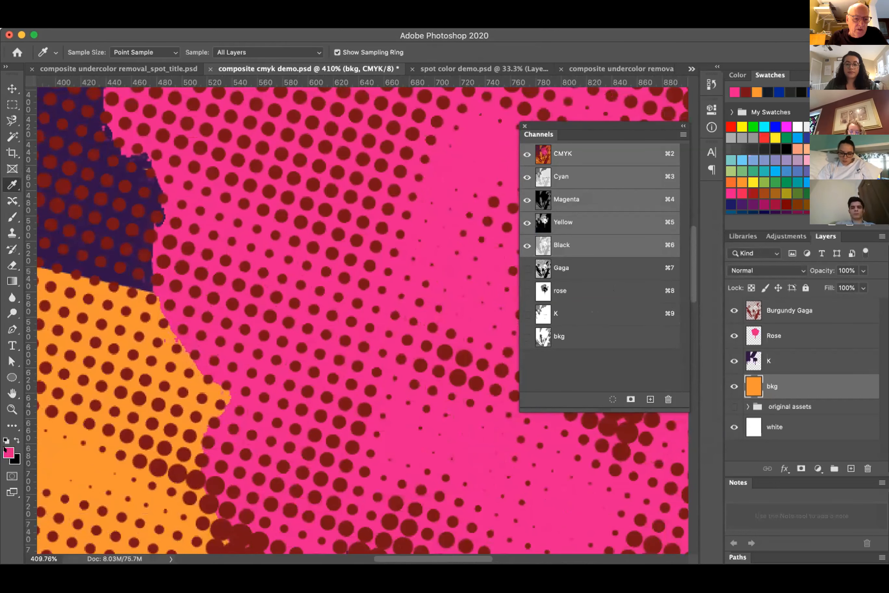
pyautogui.click(9, 452)
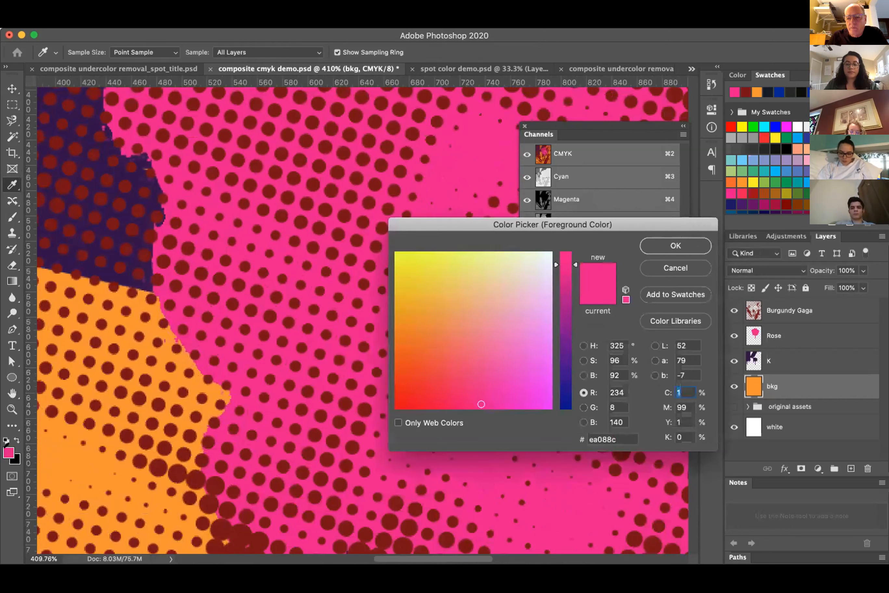
pyautogui.click(664, 324)
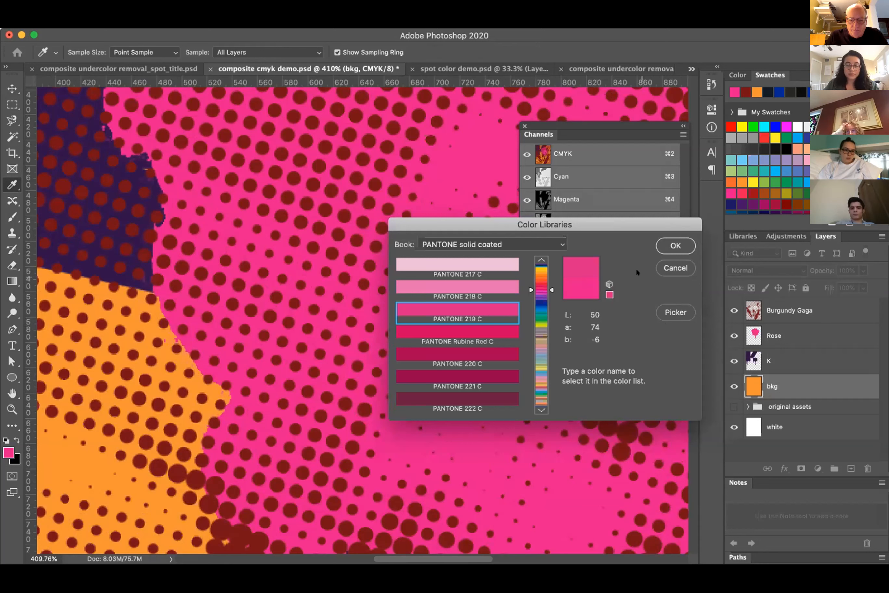
pyautogui.click(666, 269)
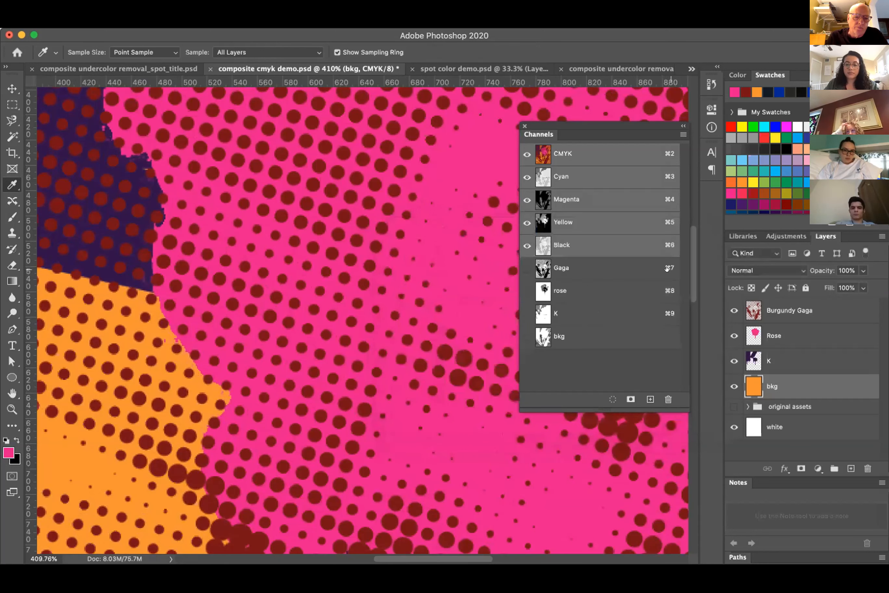
# Sample the dark purple of the letter K and look up its nearest PANTONE solid coated match without applying it.
pyautogui.hscroll(-15, 478, 322)
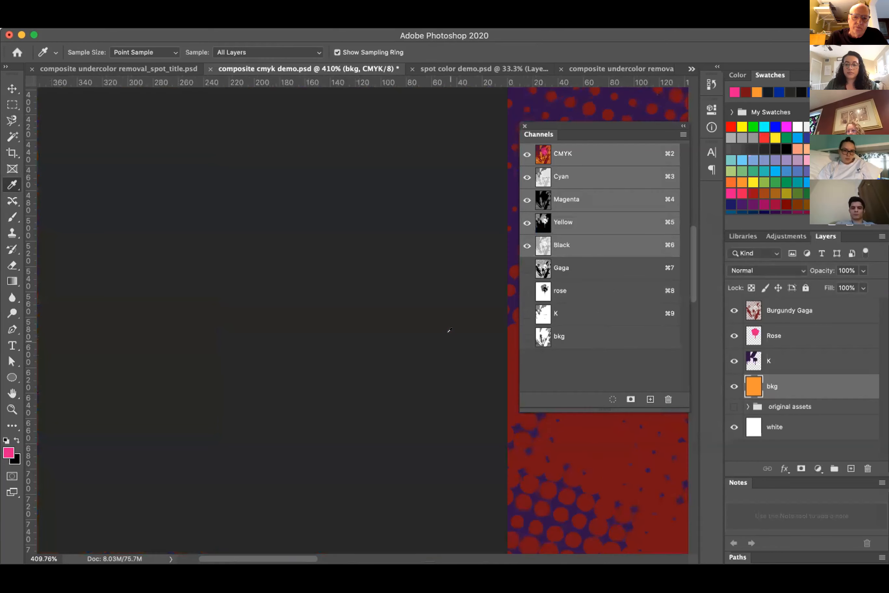
pyautogui.scroll(10, 450, 330)
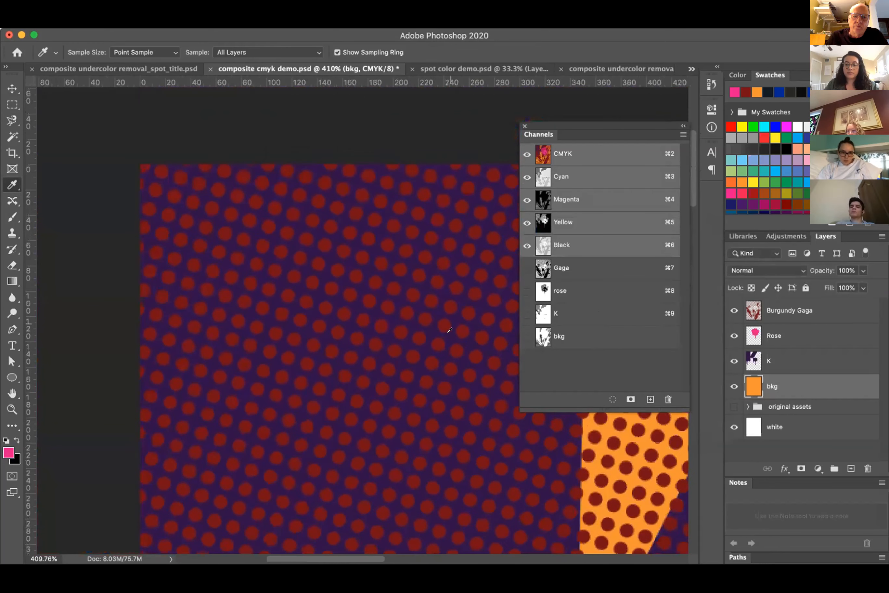
pyautogui.scroll(-20, 450, 329)
pyautogui.hscroll(-6, 450, 329)
pyautogui.hscroll(6, 450, 330)
pyautogui.hscroll(3, 449, 329)
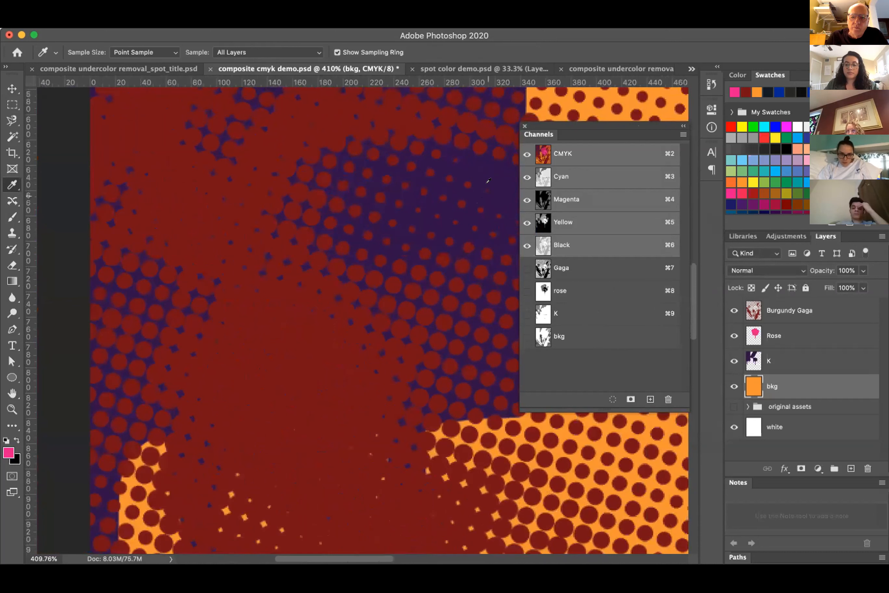
pyautogui.click(489, 160)
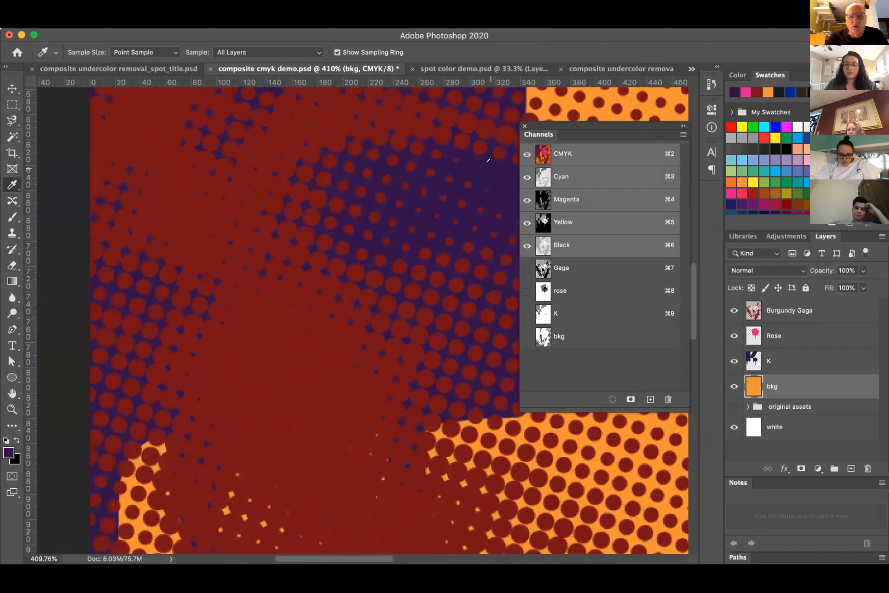
pyautogui.click(8, 452)
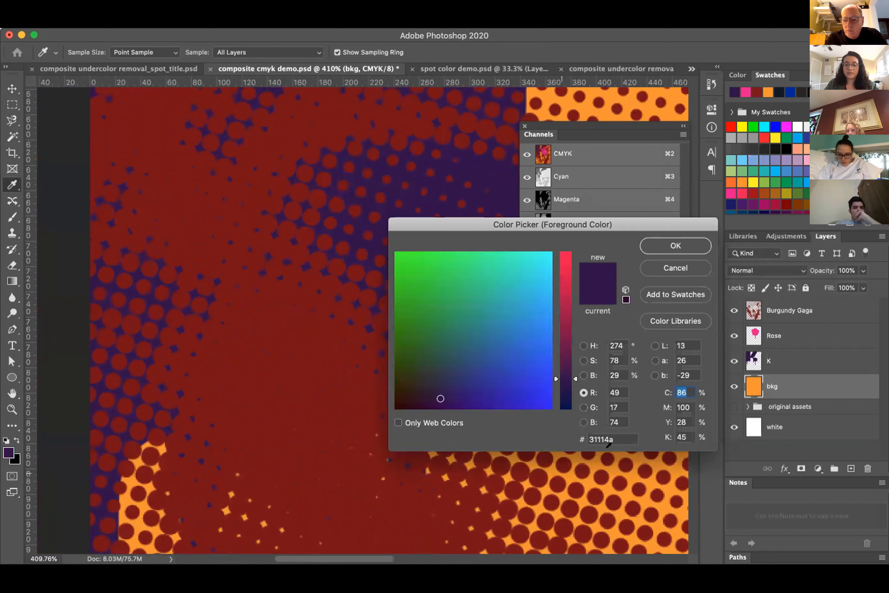
pyautogui.click(675, 319)
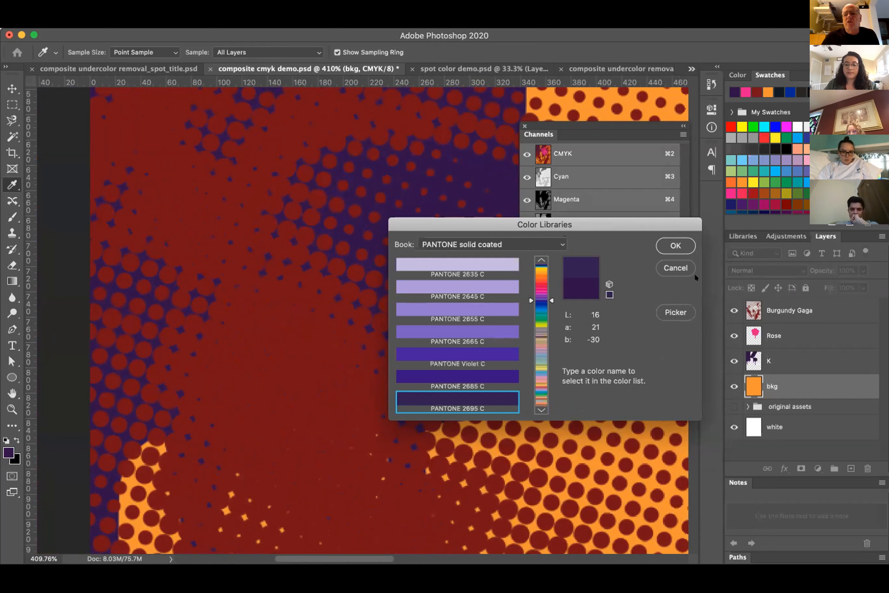
pyautogui.click(676, 264)
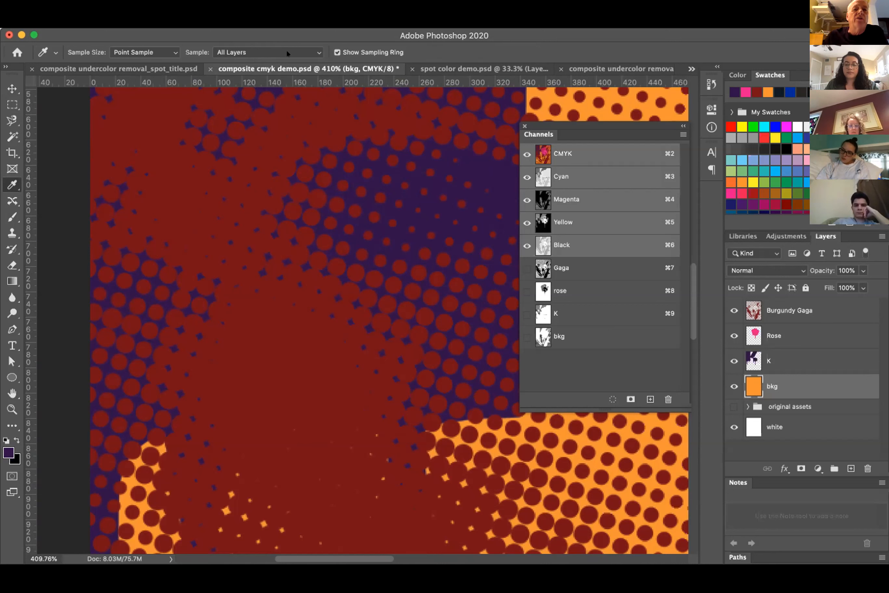
# Convert the composite document to Multichannel mode, flattening the visible layers and discarding the hidden ones.
pyautogui.click(149, 17)
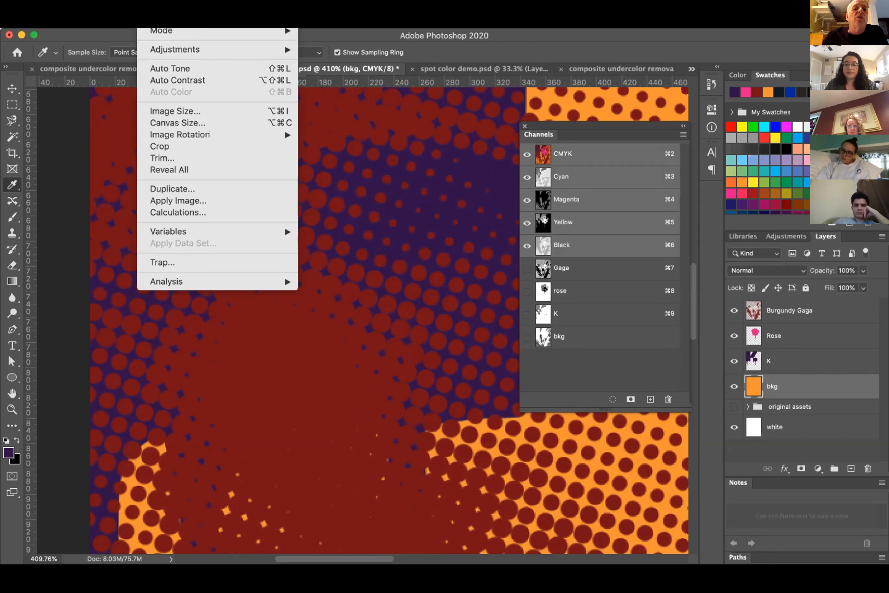
pyautogui.moveTo(161, 31)
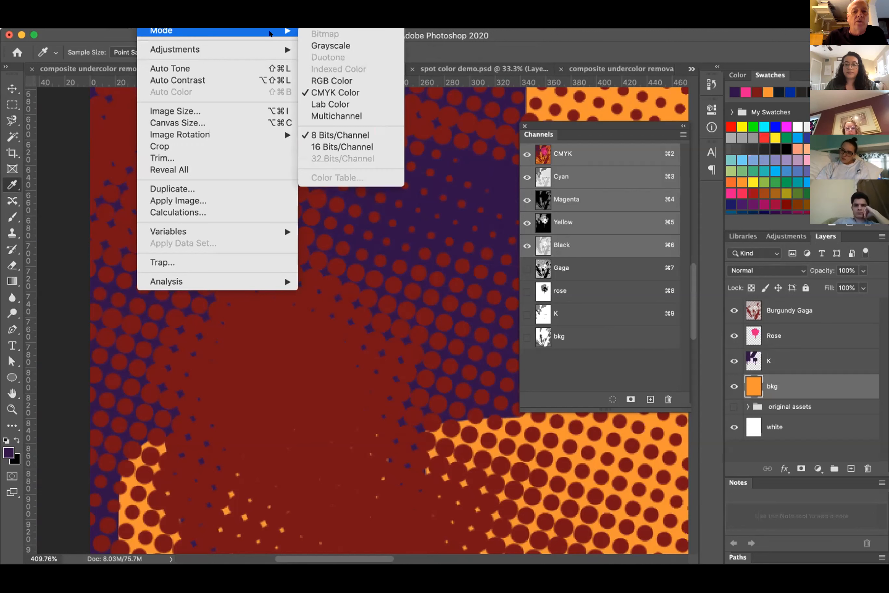
pyautogui.click(349, 113)
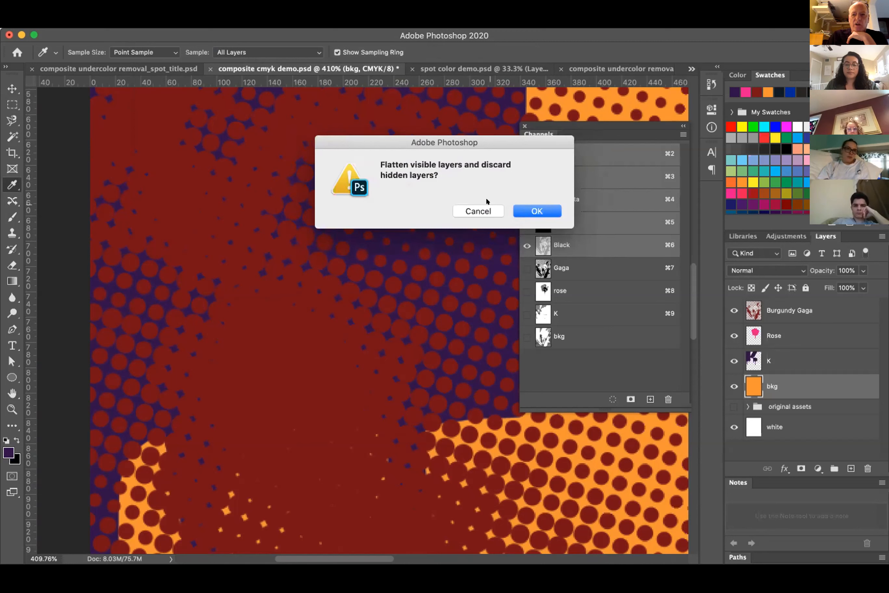
pyautogui.click(537, 211)
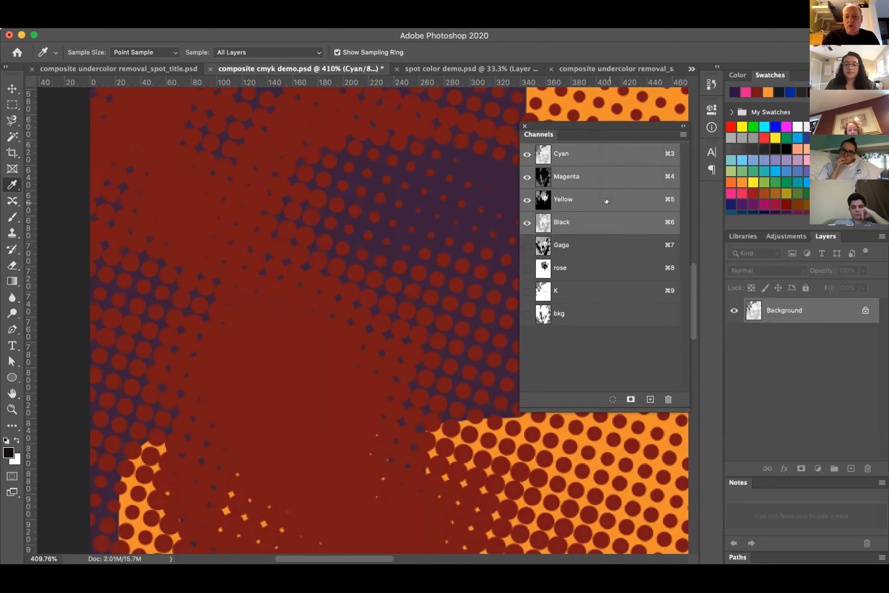
# Select the Cyan, Magenta, Yellow and Black channels together and delete them.
pyautogui.click(597, 153)
pyautogui.keyDown('shift'); pyautogui.click(598, 220); pyautogui.keyUp('shift')
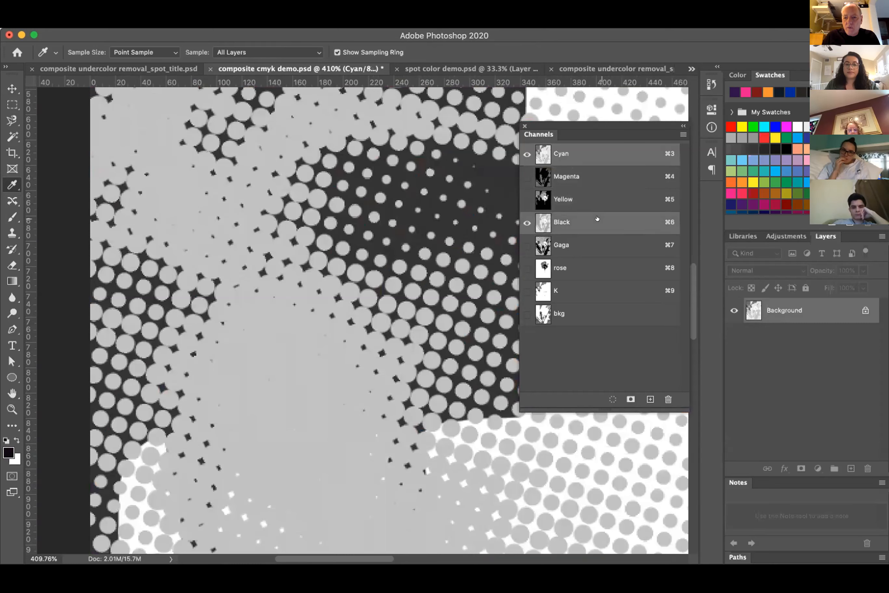
pyautogui.keyDown('shift'); pyautogui.click(595, 199); pyautogui.keyUp('shift')
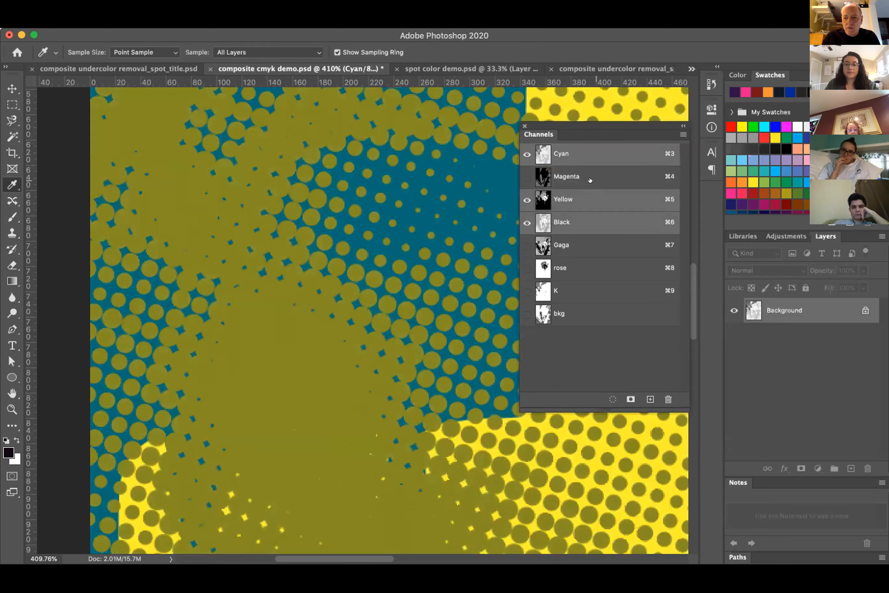
pyautogui.keyDown('shift'); pyautogui.click(590, 178); pyautogui.keyUp('shift')
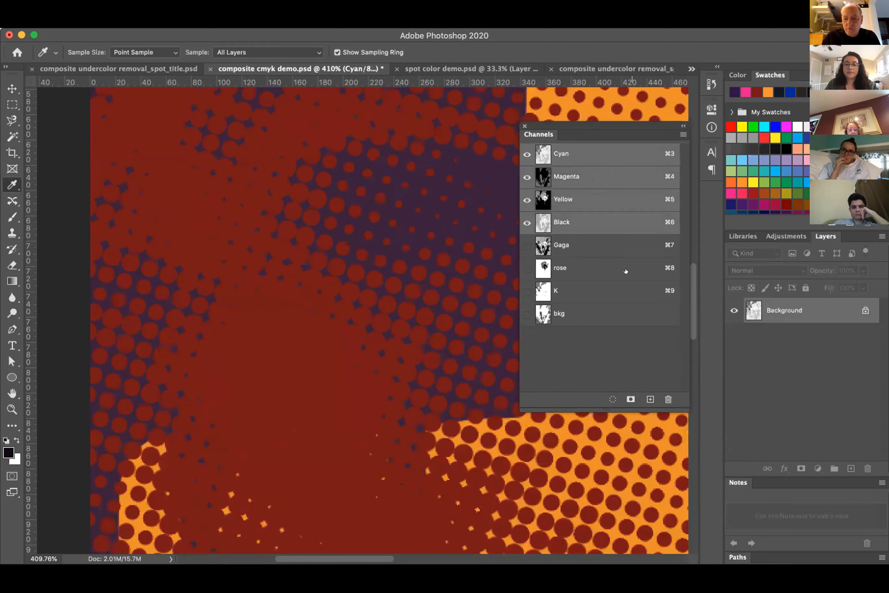
pyautogui.click(666, 397)
pyautogui.click(529, 210)
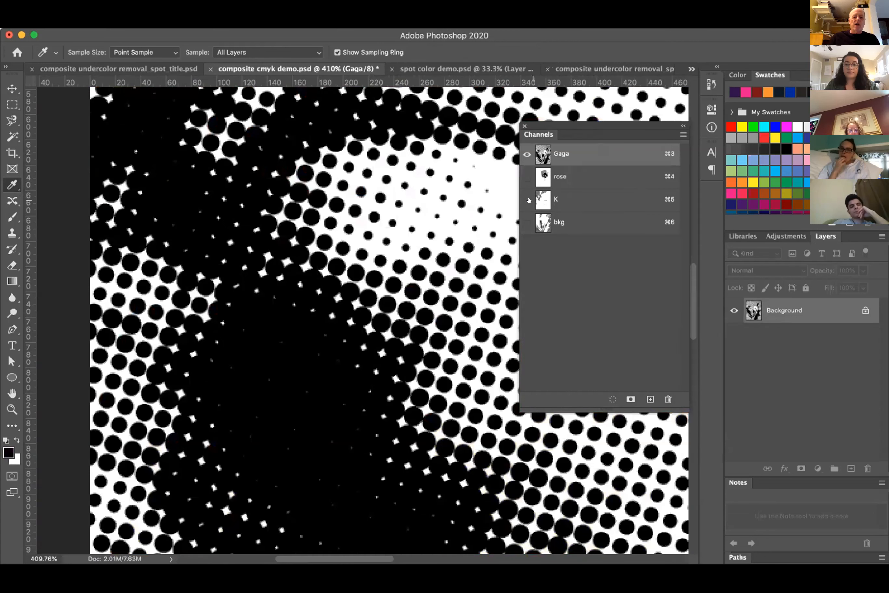
# Undo the channel deletion and the Multichannel conversion.
pyautogui.press('super+z')
pyautogui.press('super+z')
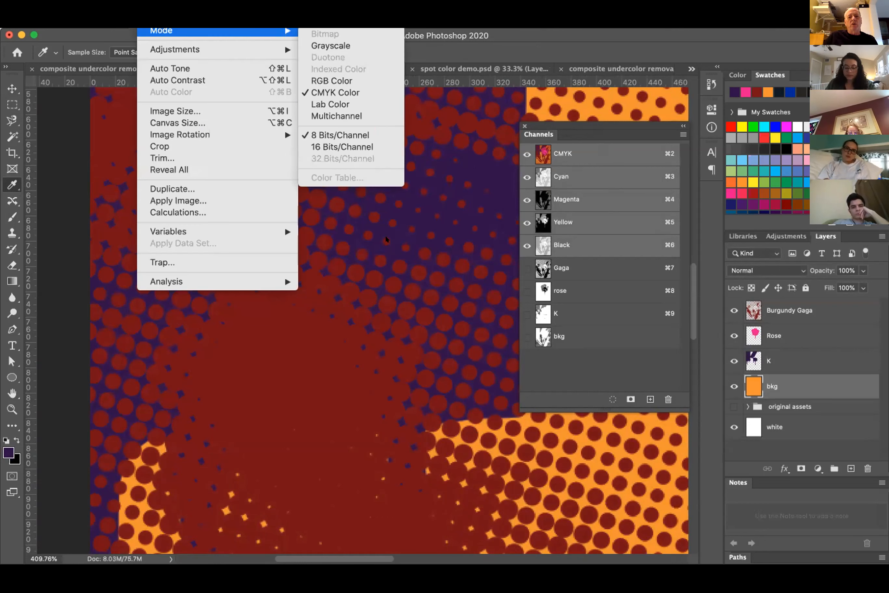
pyautogui.click(410, 251)
pyautogui.click(151, 22)
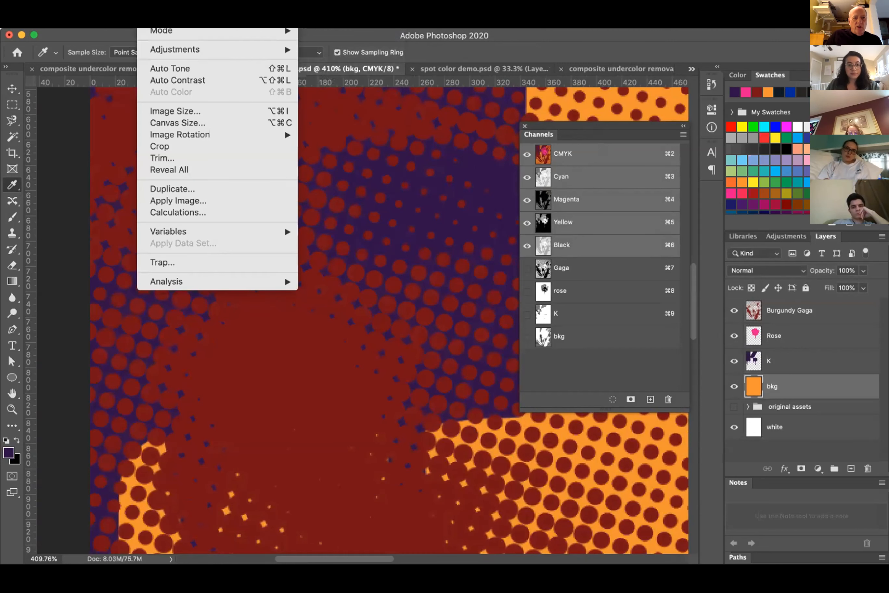
pyautogui.moveTo(253, 22)
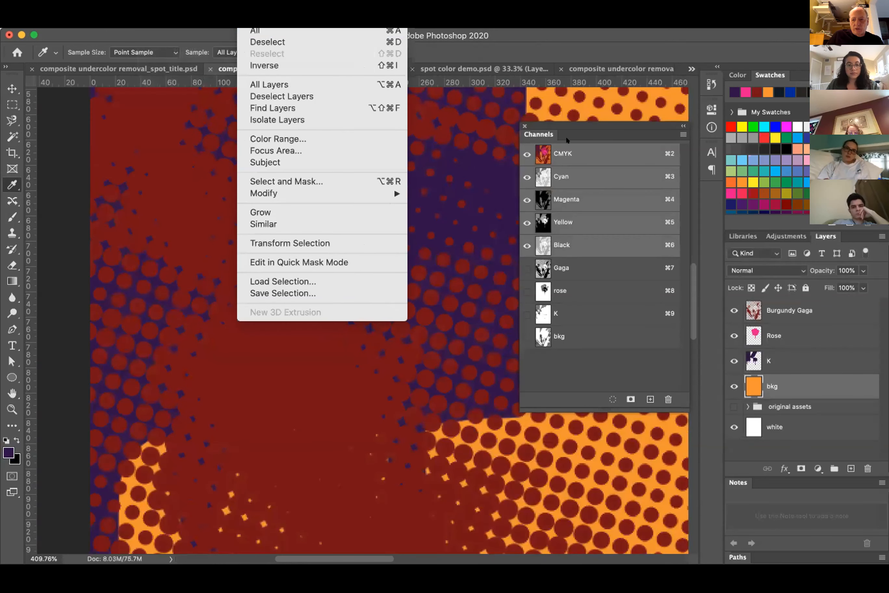
pyautogui.click(587, 128)
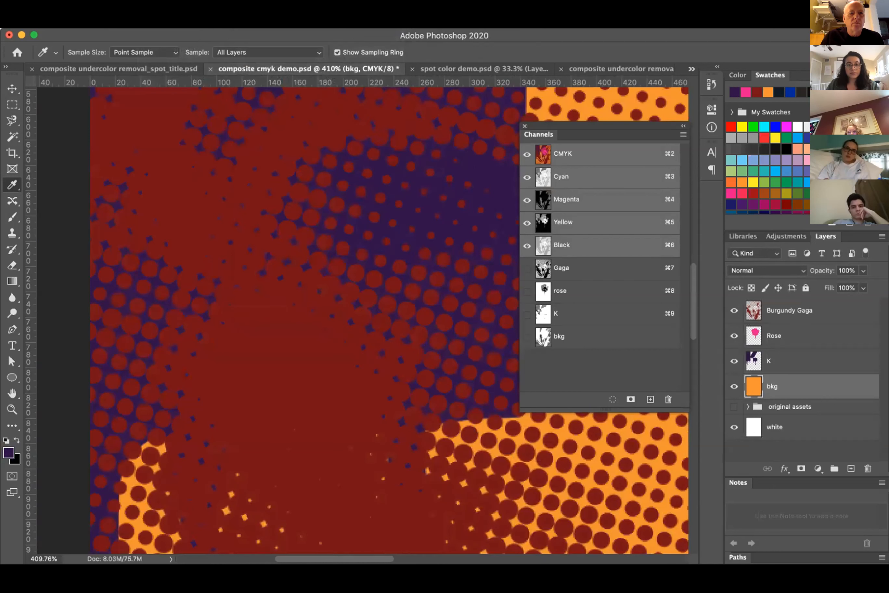
pyautogui.click(152, 23)
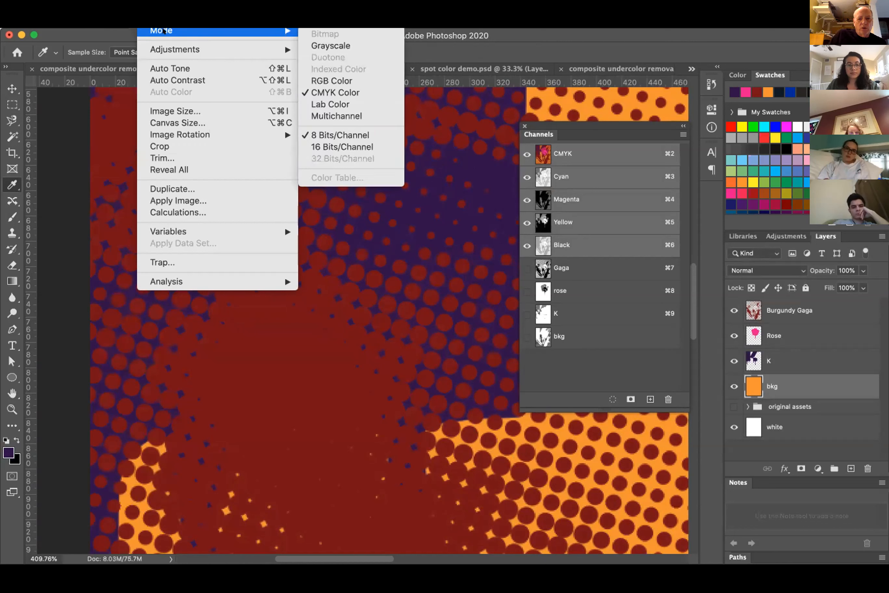
pyautogui.click(164, 31)
# Convert the layered CMYK document to Multichannel mode, accepting the flattening of visible layers and loss of hidden ones.
pyautogui.click(157, 24)
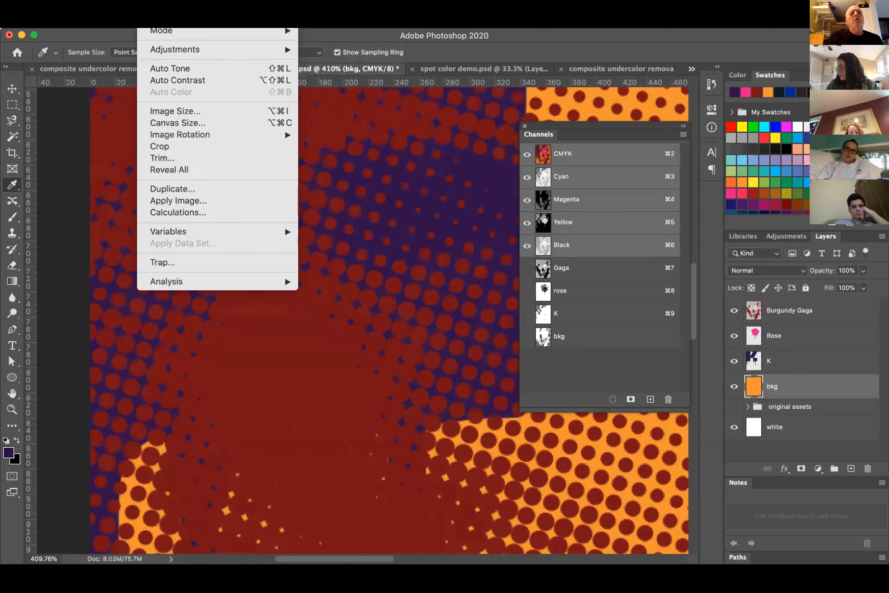
pyautogui.moveTo(153, 30)
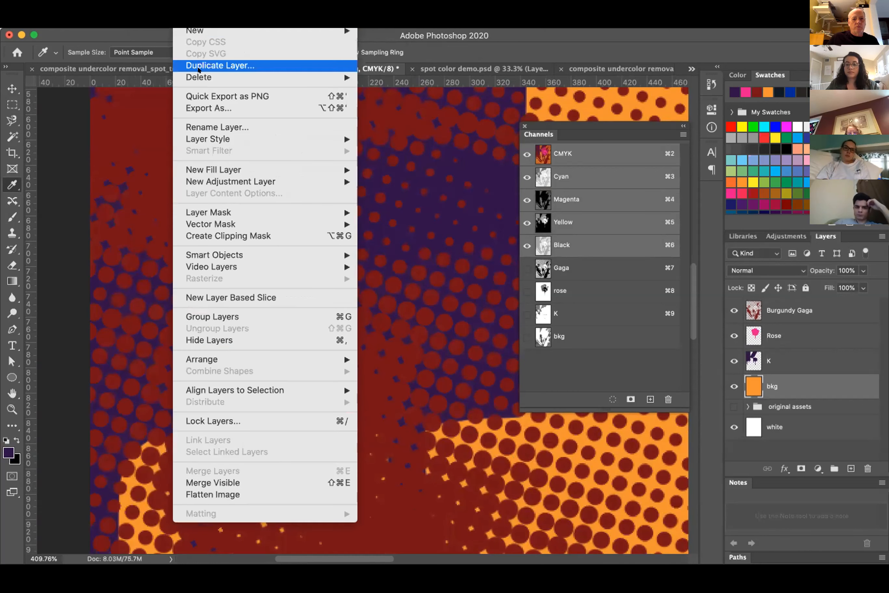
pyautogui.moveTo(214, 31)
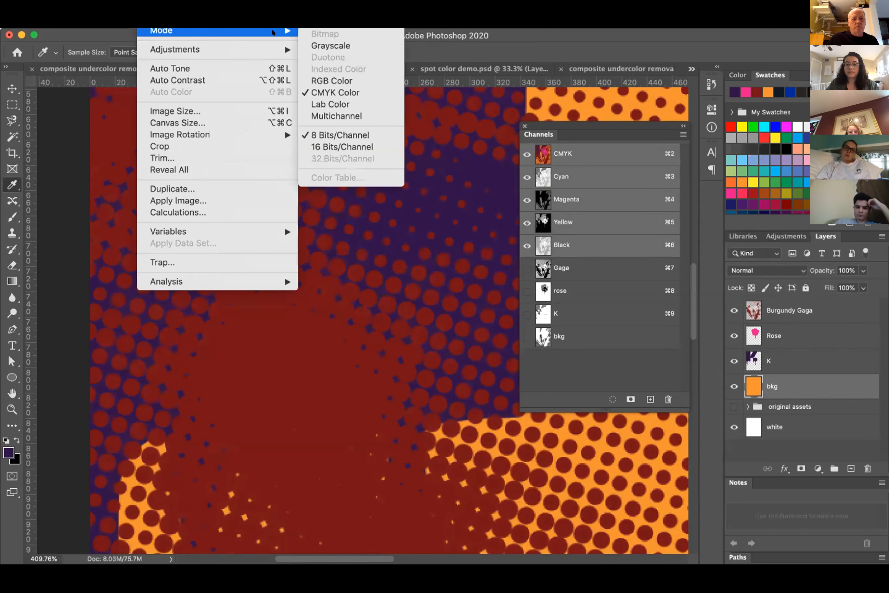
pyautogui.click(330, 111)
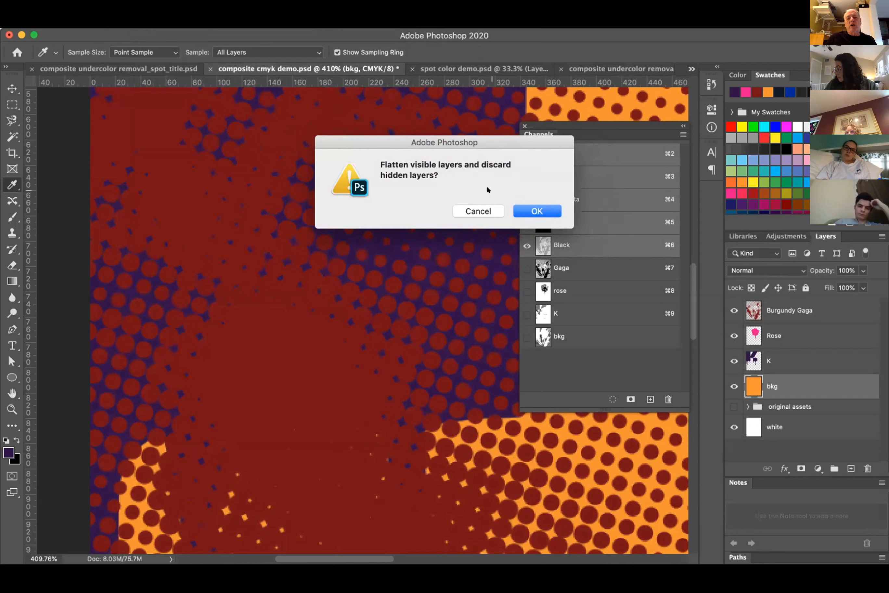
pyautogui.click(537, 210)
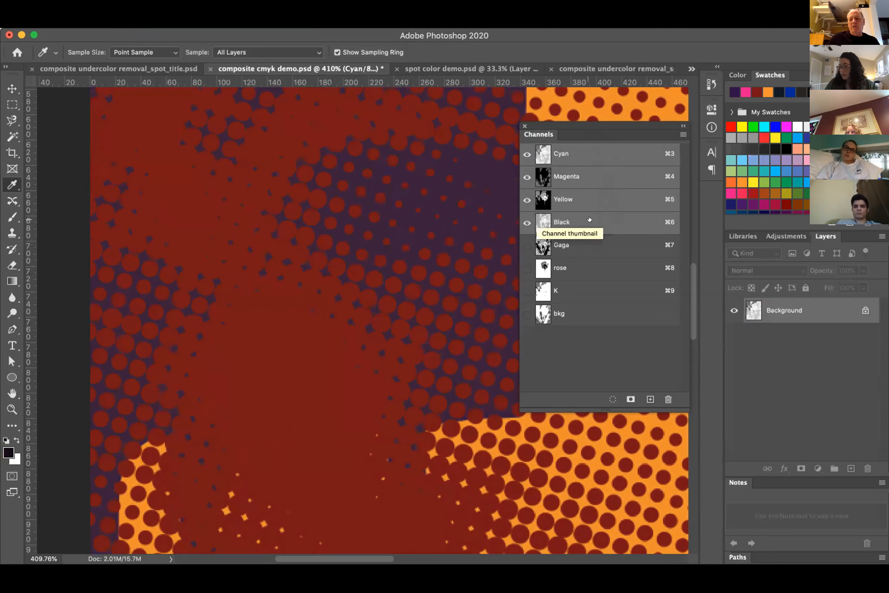
# Delete the Cyan, Magenta, Yellow and Black channels, keeping only the Gaga, rose, K and bkg channels.
pyautogui.press('super+3')
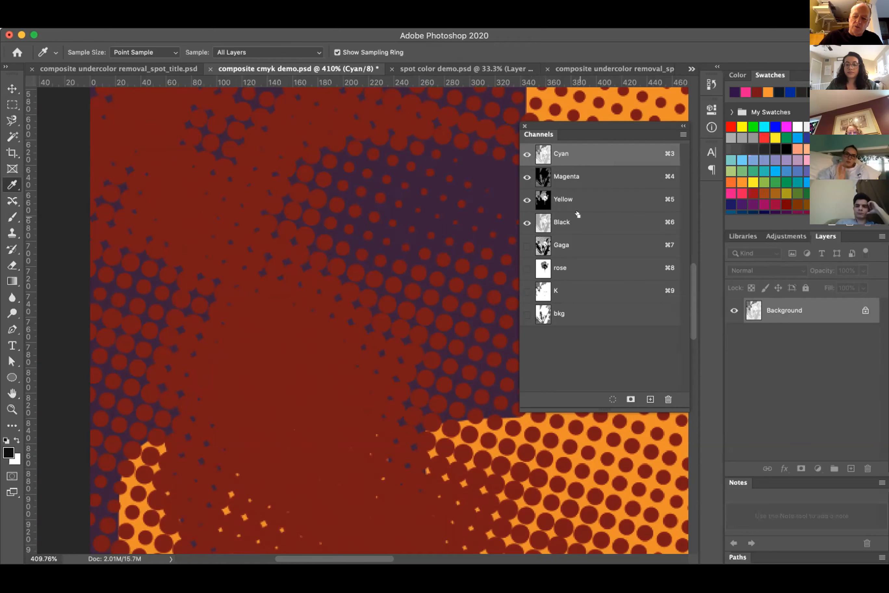
pyautogui.press('super+minus')
pyautogui.press('super+minus')
pyautogui.press('super+minus')
pyautogui.press('super+0')
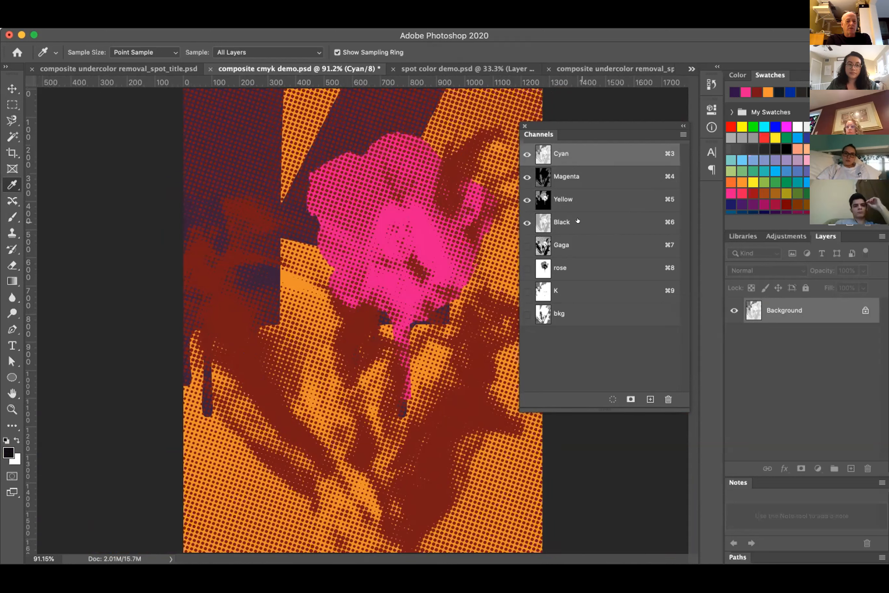
pyautogui.keyDown('shift'); pyautogui.click(577, 173); pyautogui.keyUp('shift')
pyautogui.keyDown('shift'); pyautogui.click(579, 199); pyautogui.keyUp('shift')
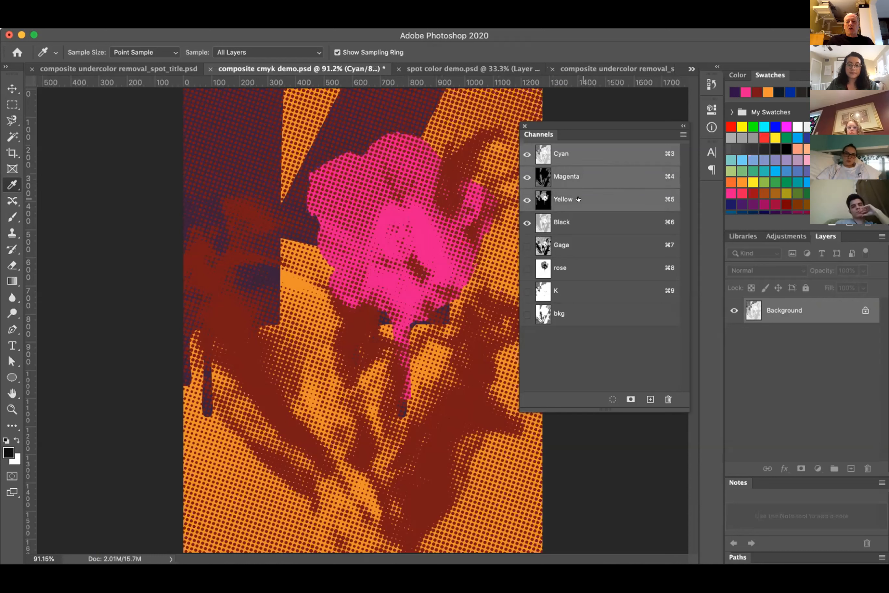
pyautogui.keyDown('shift'); pyautogui.click(581, 219); pyautogui.keyUp('shift')
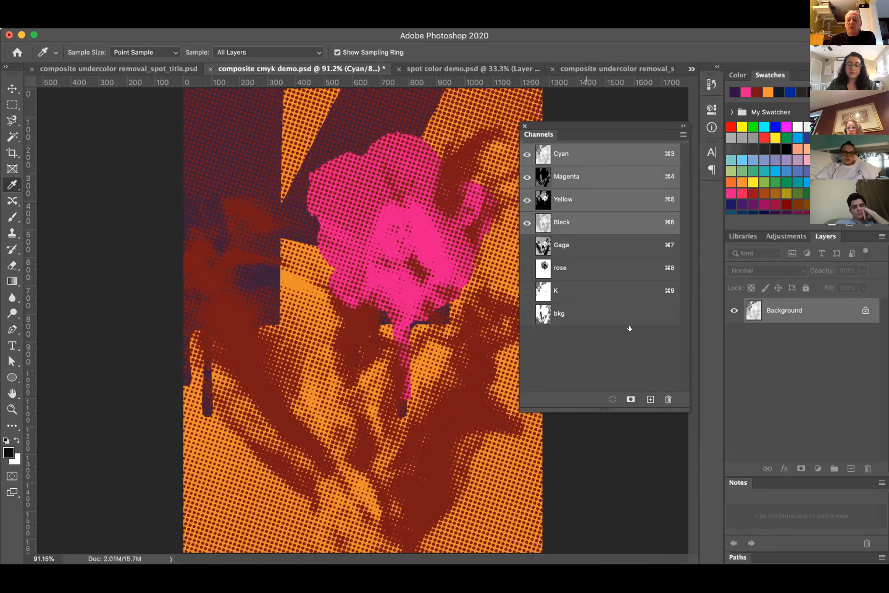
pyautogui.click(668, 398)
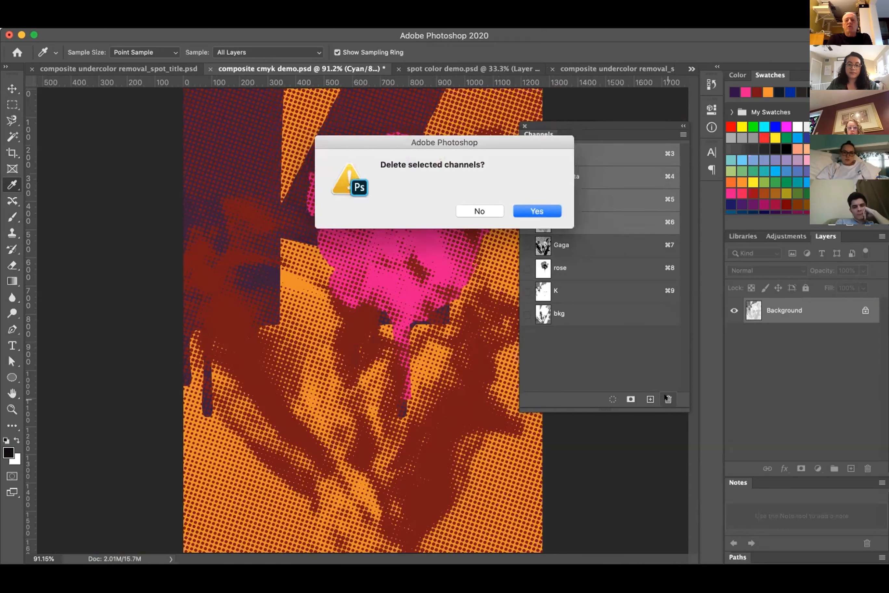
pyautogui.click(537, 210)
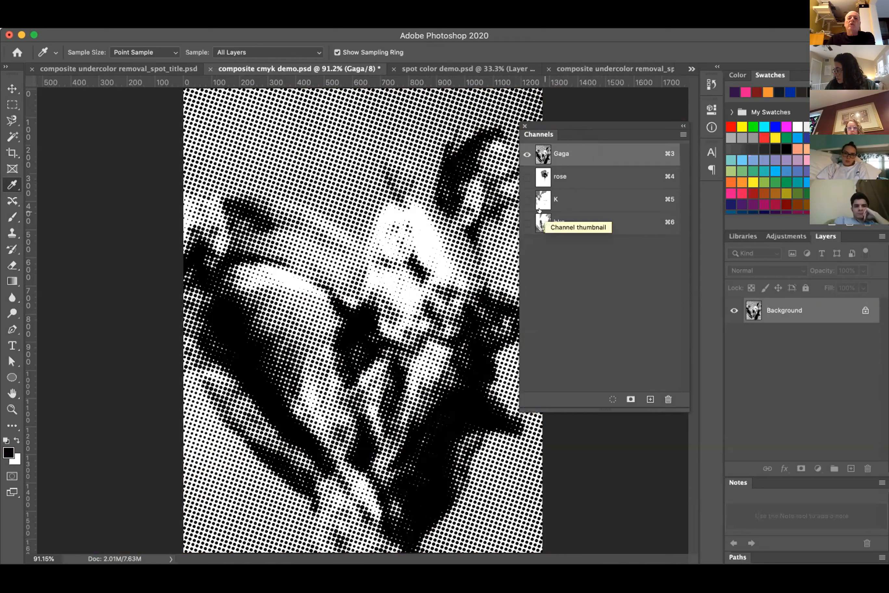
# Preview the Gaga, rose, K and bkg channels together, and inspect rose, K and bkg one at a time.
pyautogui.click(527, 174)
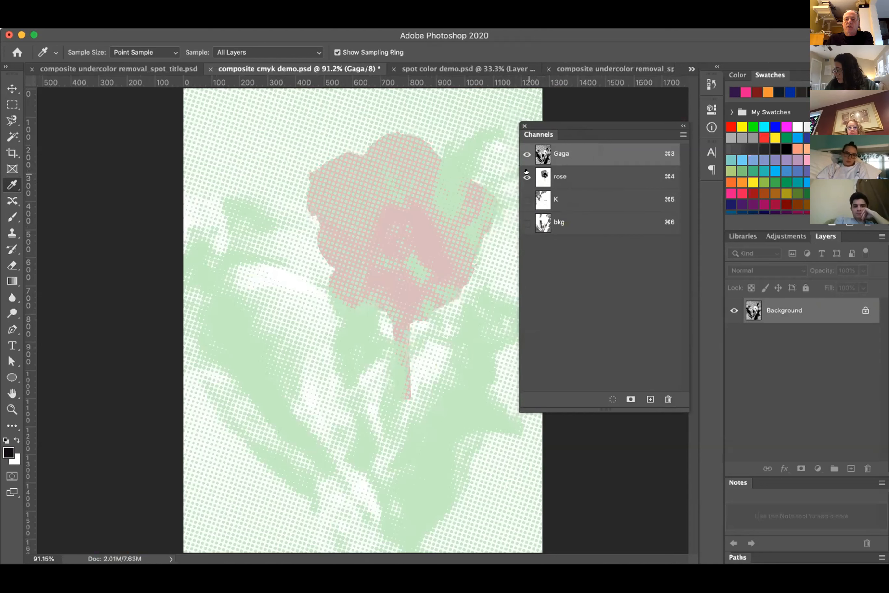
pyautogui.click(527, 200)
pyautogui.click(527, 223)
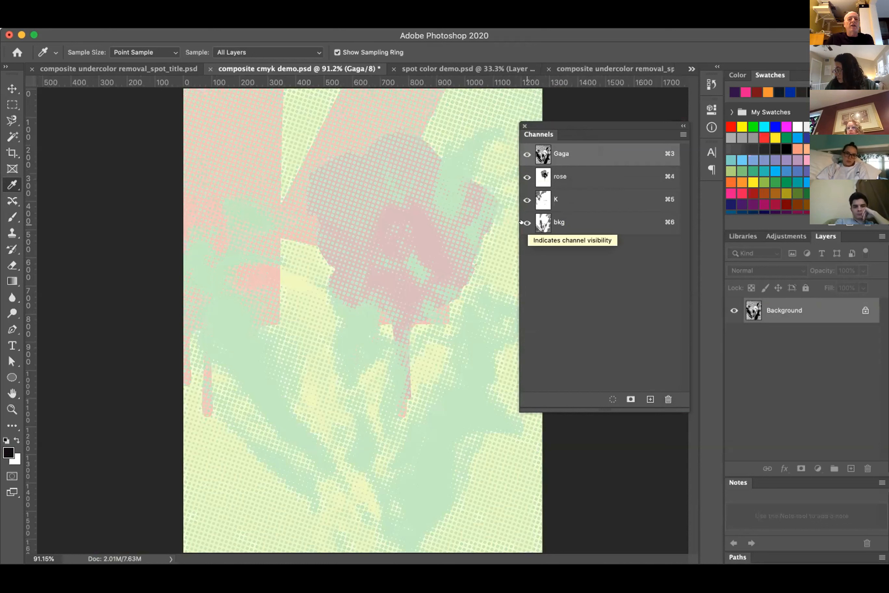
pyautogui.click(527, 154)
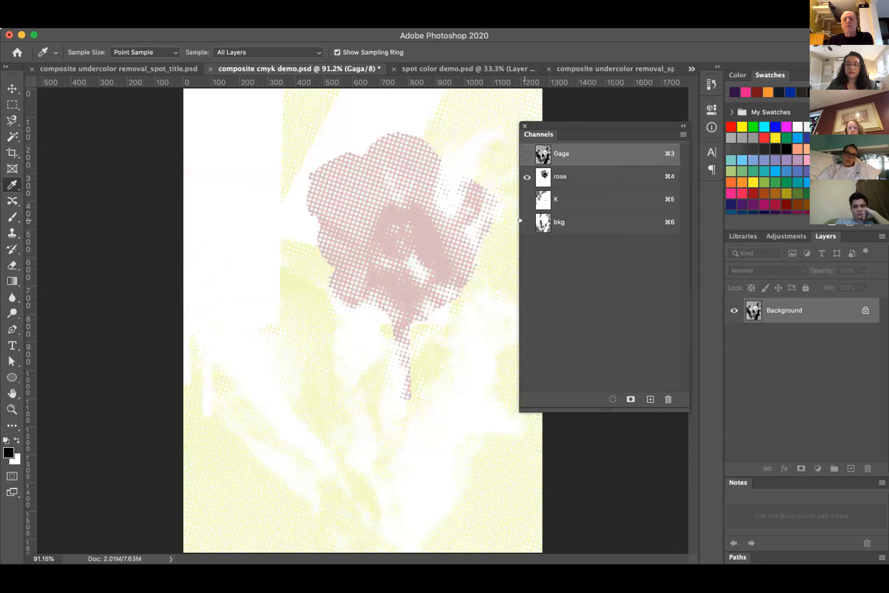
pyautogui.click(520, 221)
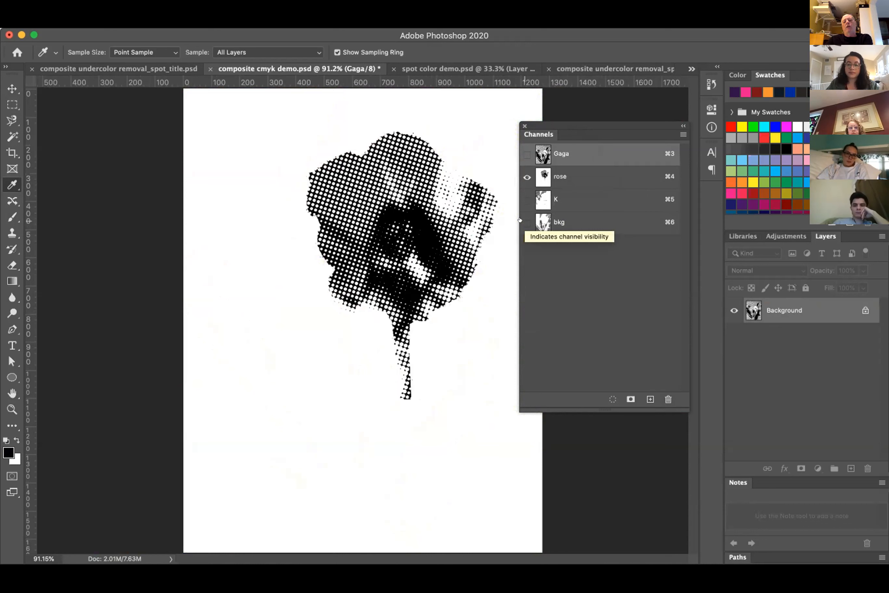
pyautogui.click(520, 201)
pyautogui.click(520, 177)
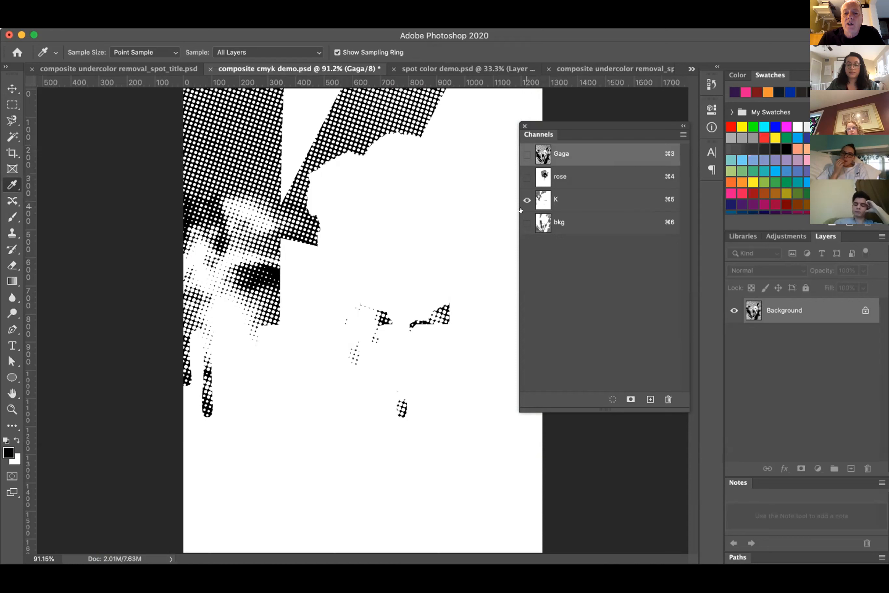
pyautogui.click(521, 222)
pyautogui.click(521, 200)
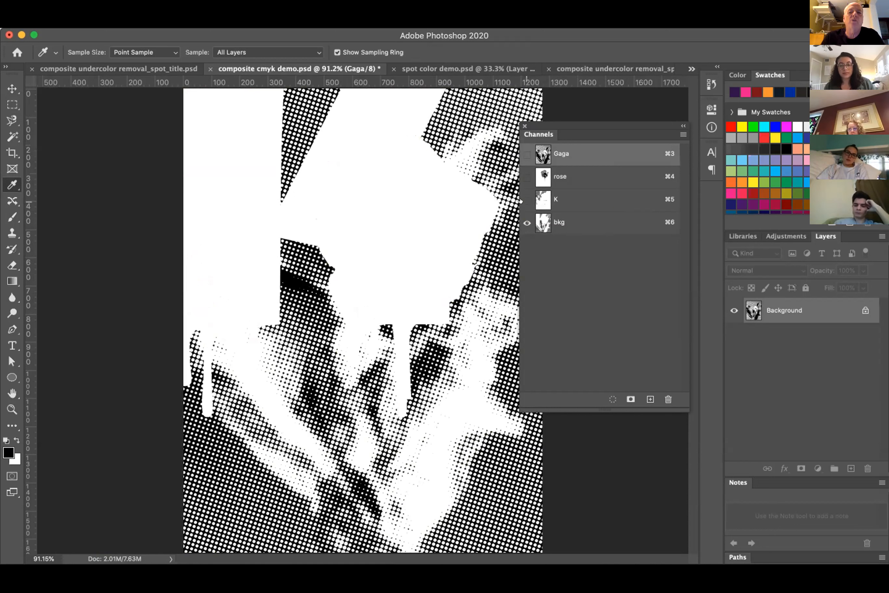
# Turn the bkg channel into a spot colour channel with 100% solidity and the ink PANTONE 1375 C from the solid coated book.
pyautogui.doubleClick(617, 221)
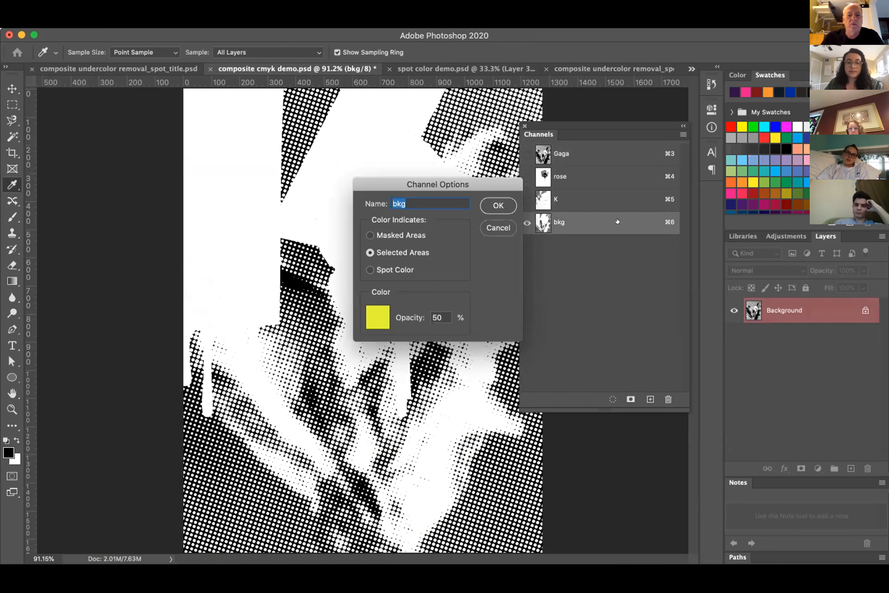
pyautogui.click(369, 269)
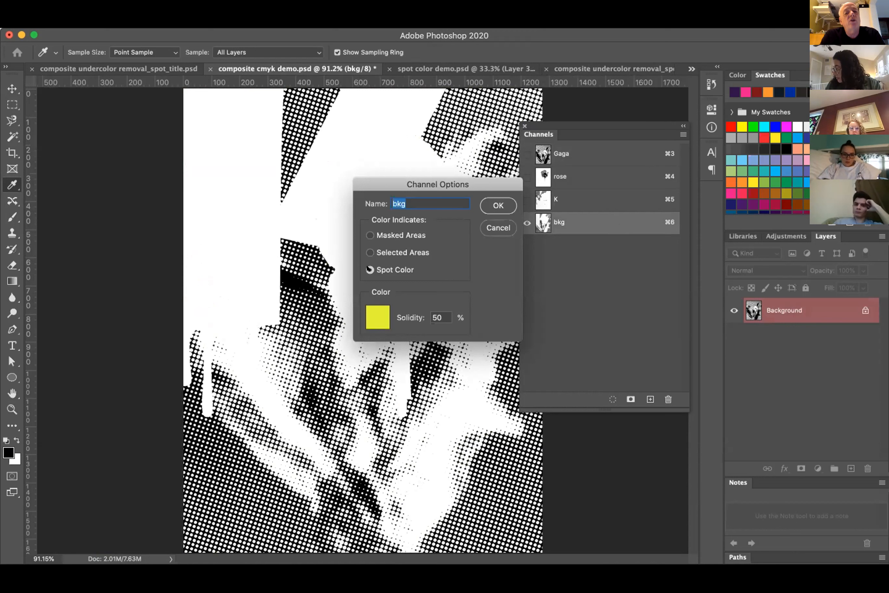
pyautogui.moveTo(444, 316); pyautogui.dragTo(421, 312)
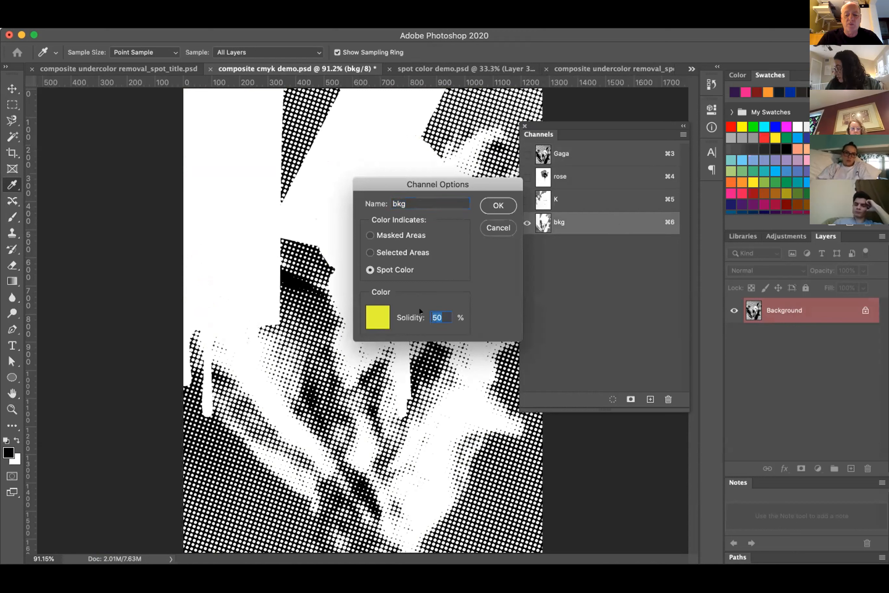
pyautogui.write('100')
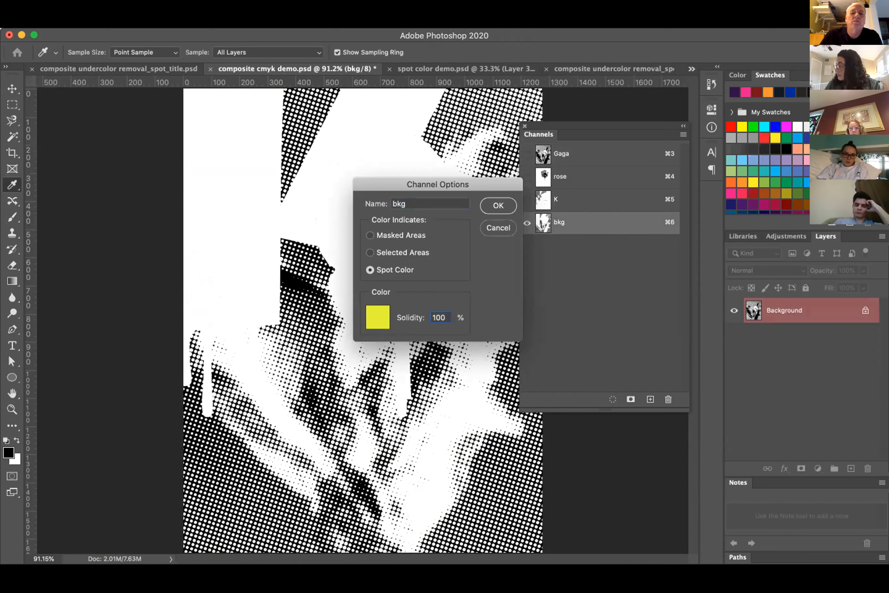
pyautogui.click(370, 311)
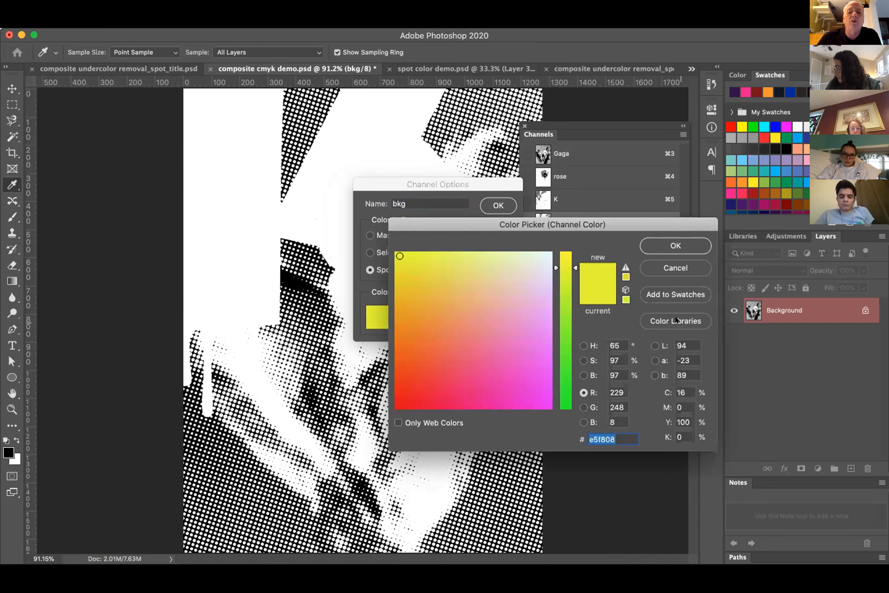
pyautogui.click(676, 320)
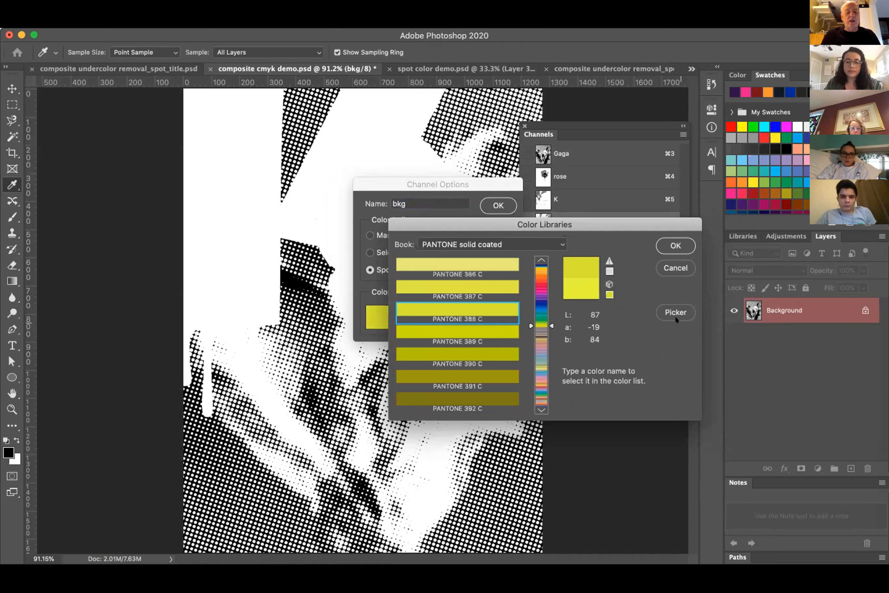
pyautogui.write('1375')
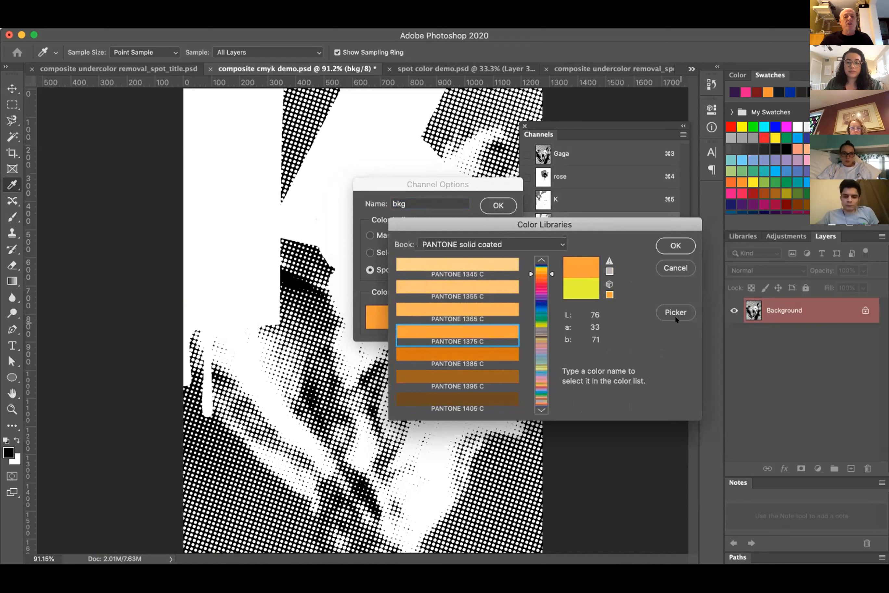
pyautogui.click(675, 245)
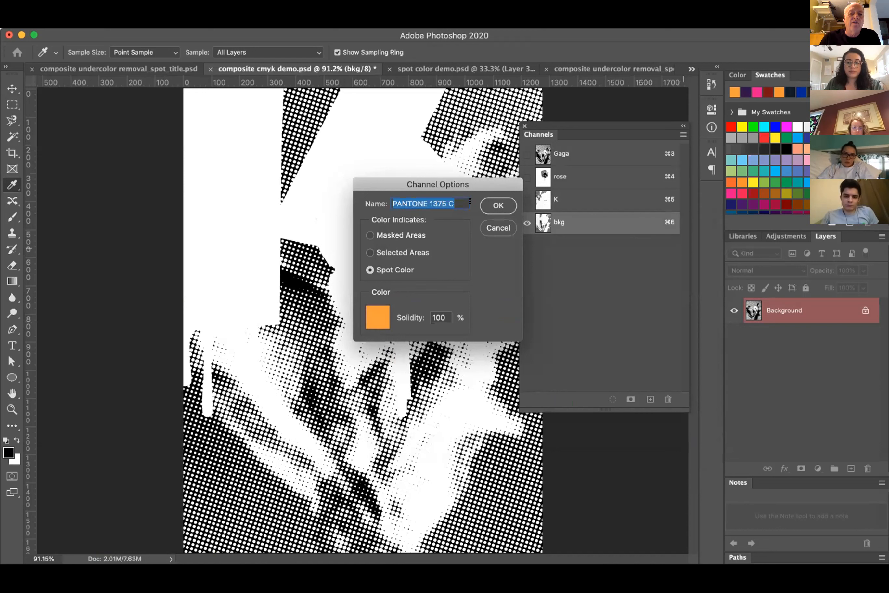
pyautogui.click(499, 206)
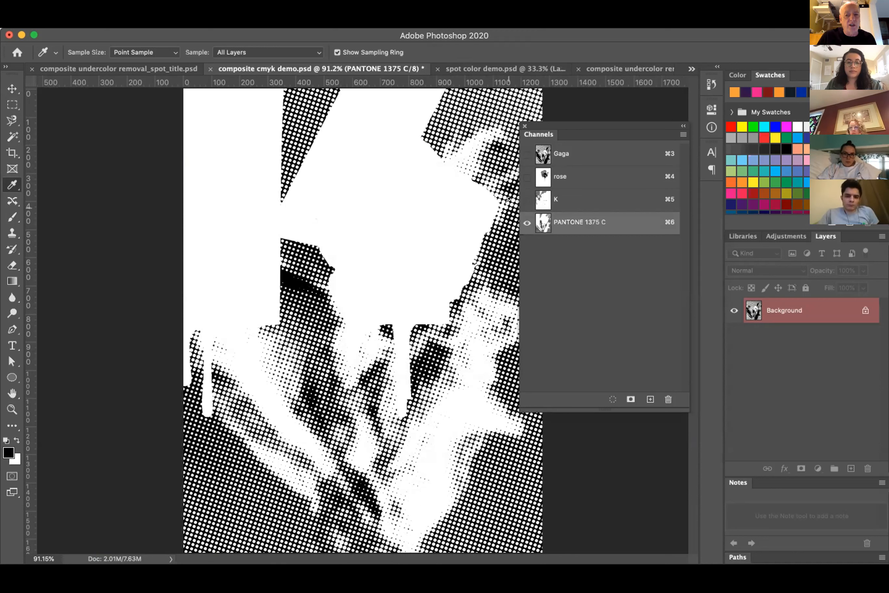
# Make the K channel a spot colour at 100% solidity in PANTONE 2695 C, and preview it together with the PANTONE 1375 C channel.
pyautogui.click(599, 202)
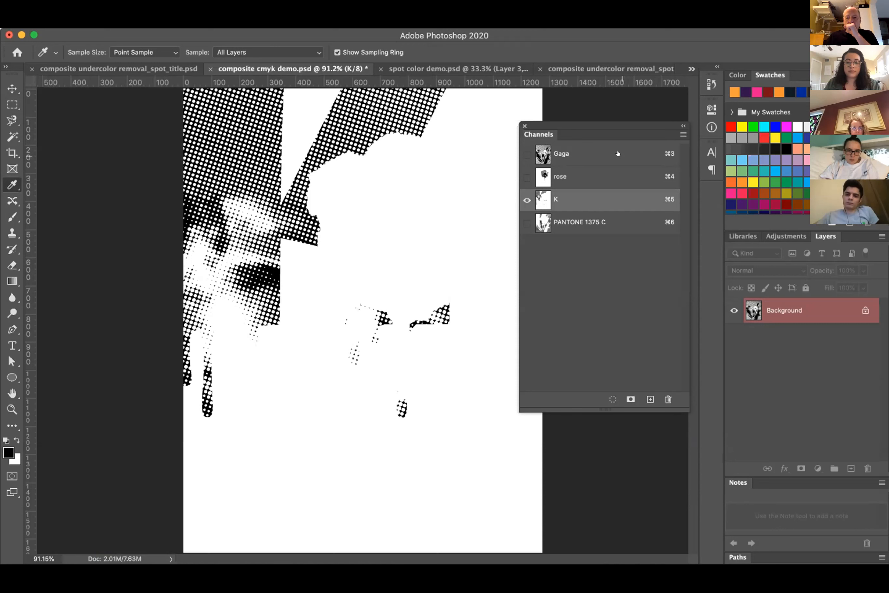
pyautogui.doubleClick(605, 201)
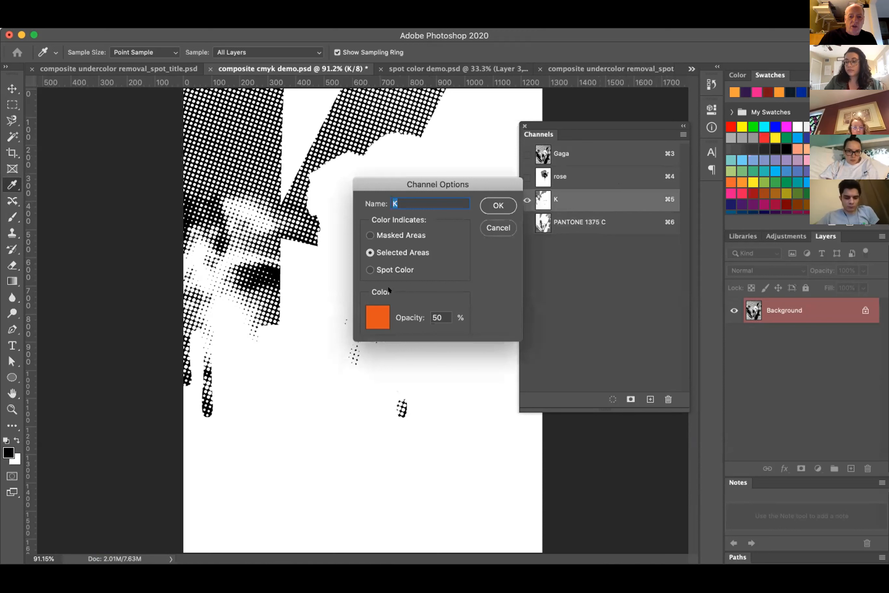
pyautogui.click(368, 270)
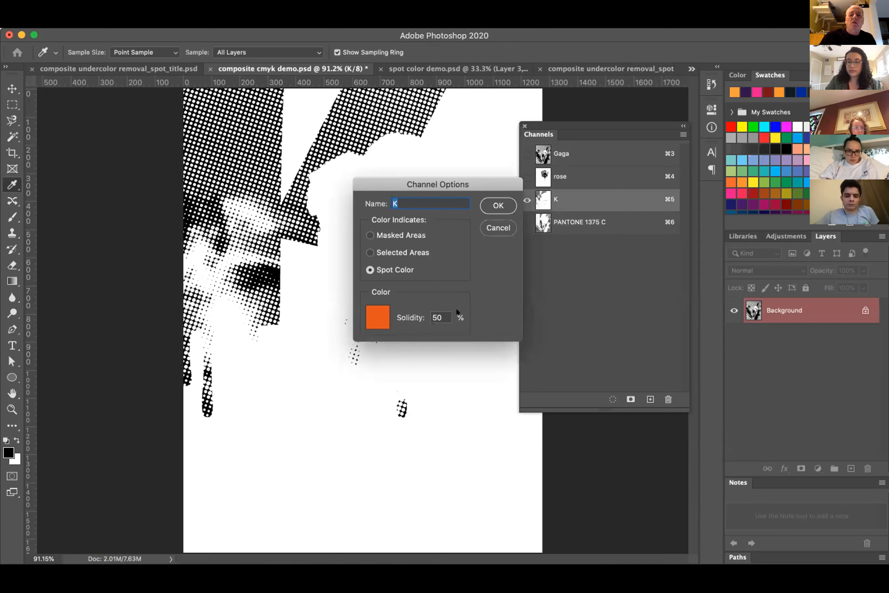
pyautogui.moveTo(443, 317); pyautogui.dragTo(428, 312)
pyautogui.write('100')
pyautogui.click(372, 318)
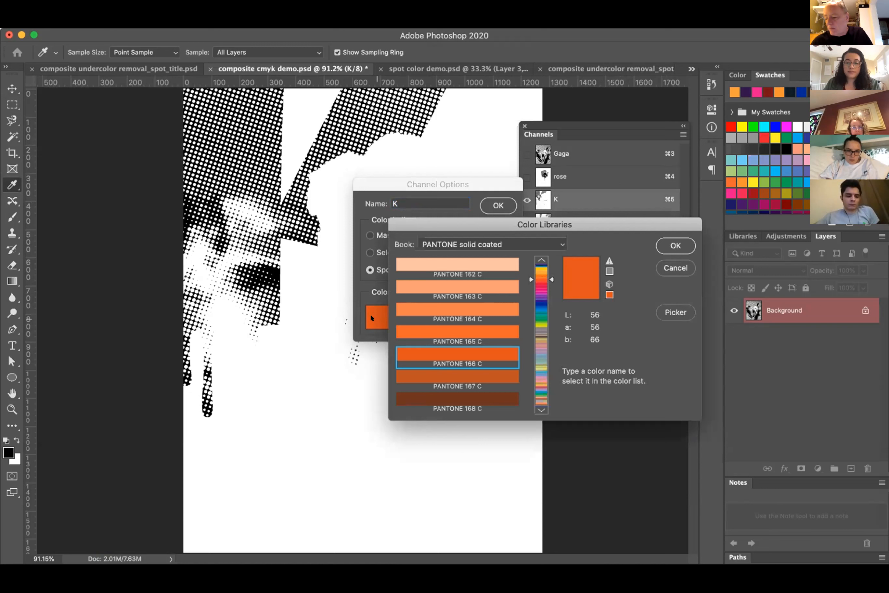
pyautogui.write('2695')
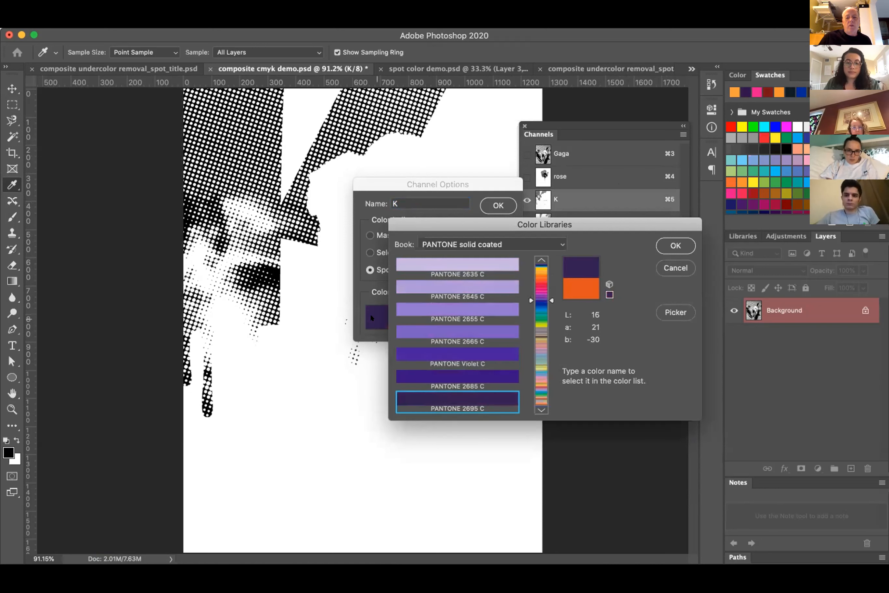
pyautogui.click(667, 242)
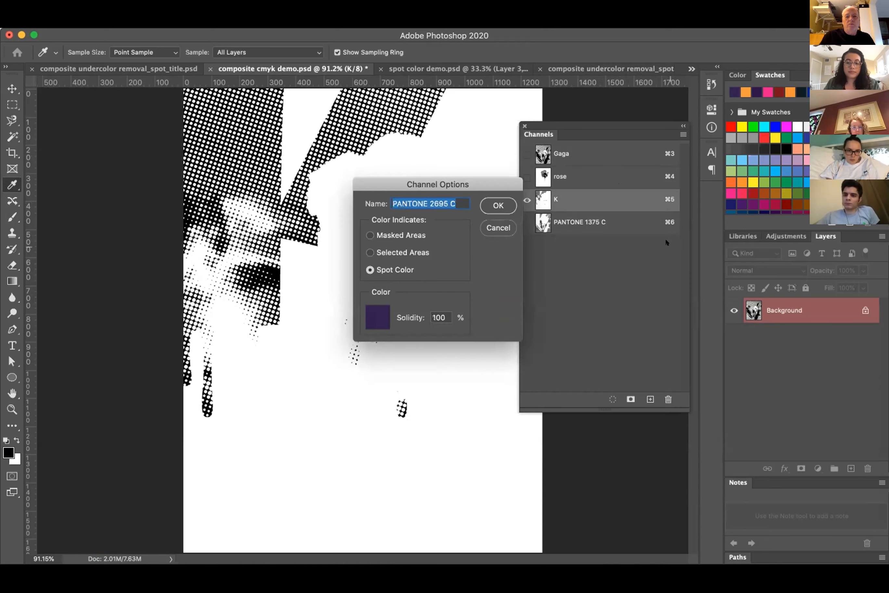
pyautogui.click(504, 203)
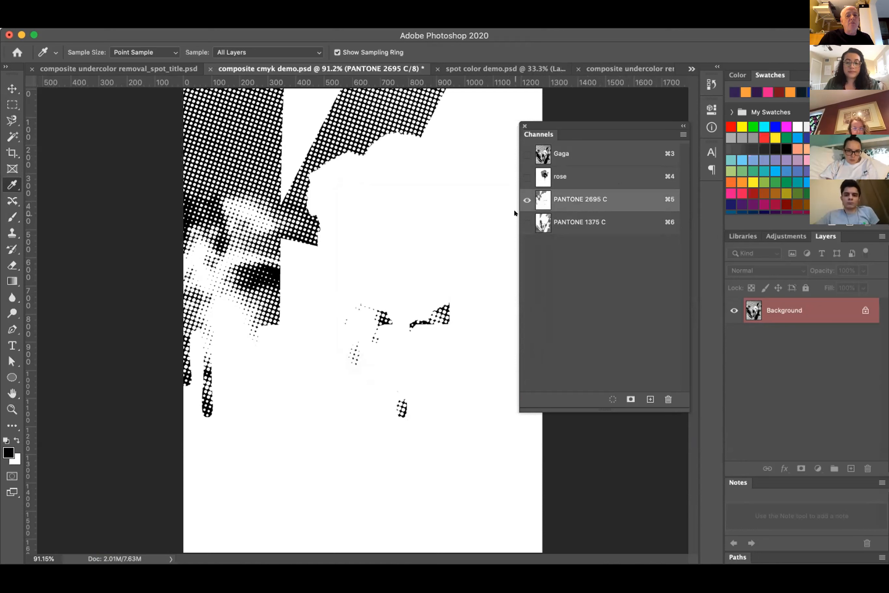
pyautogui.click(526, 222)
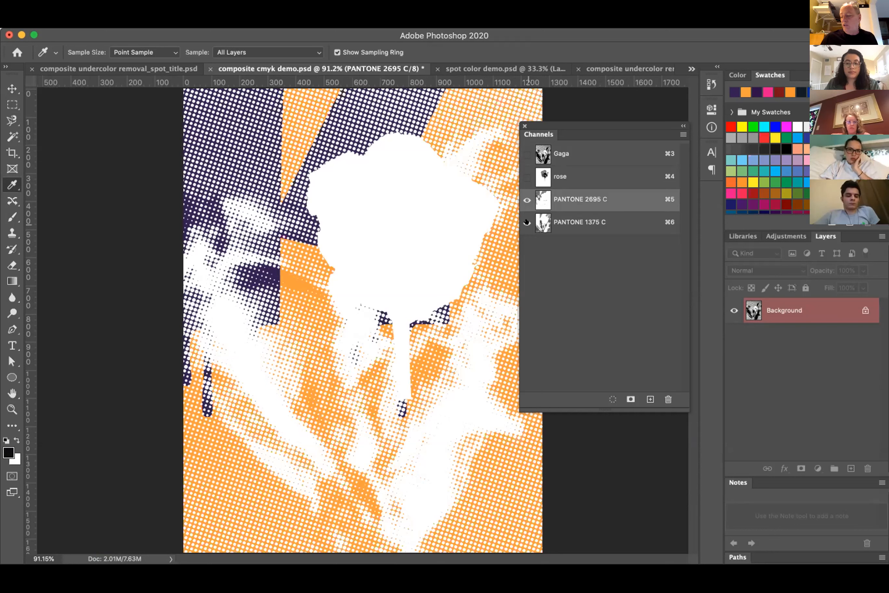
# Convert the rose channel to a spot colour with 100% solidity, using PANTONE 219 C.
pyautogui.doubleClick(598, 177)
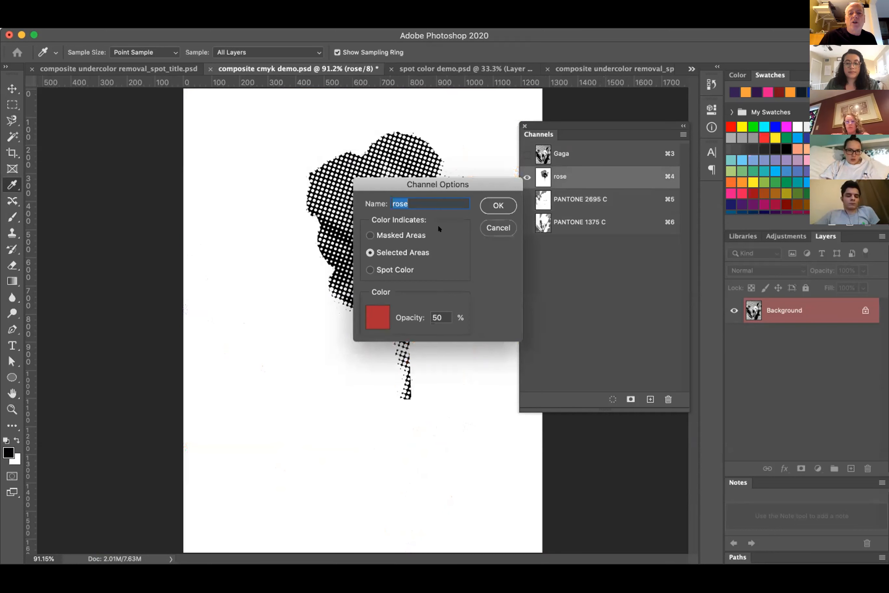
pyautogui.click(370, 270)
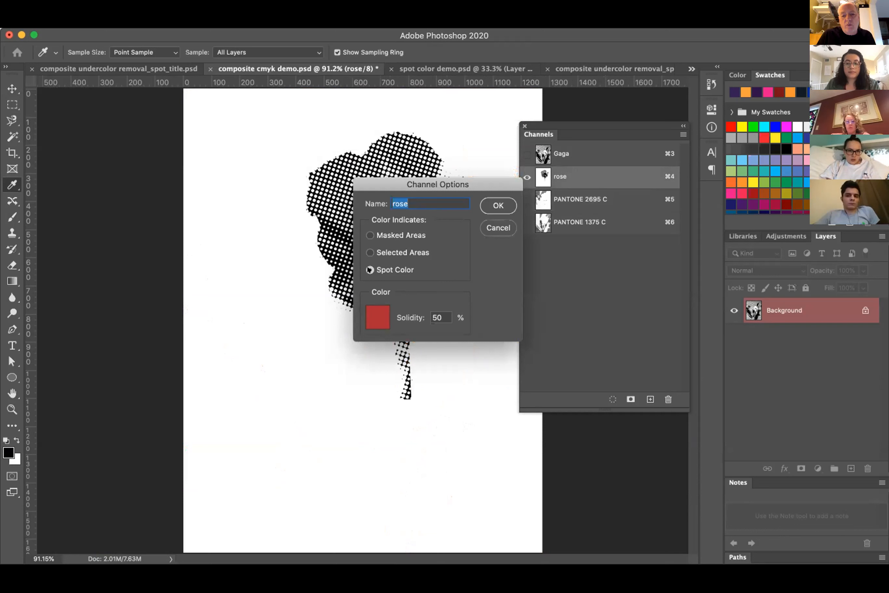
pyautogui.click(444, 317)
pyautogui.doubleClick(441, 317)
pyautogui.write('100')
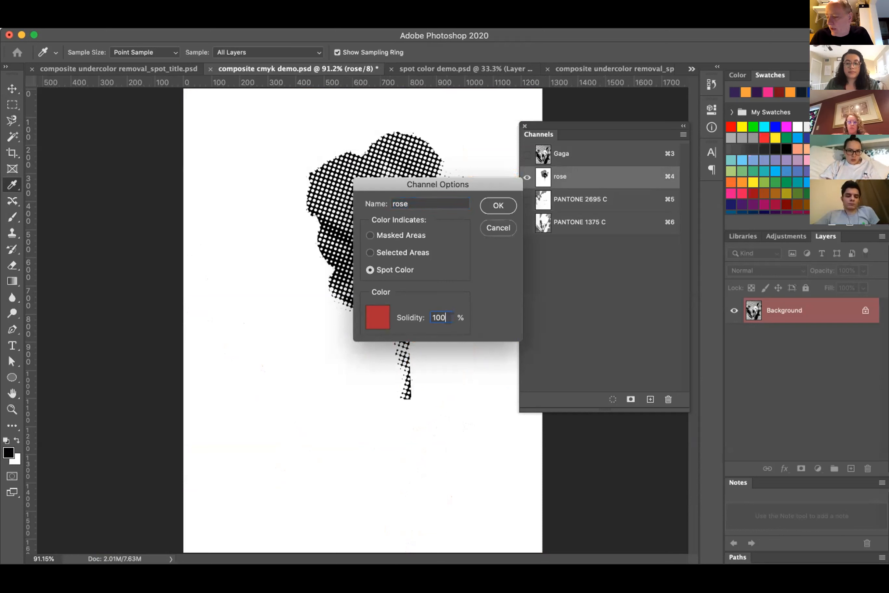
pyautogui.click(379, 306)
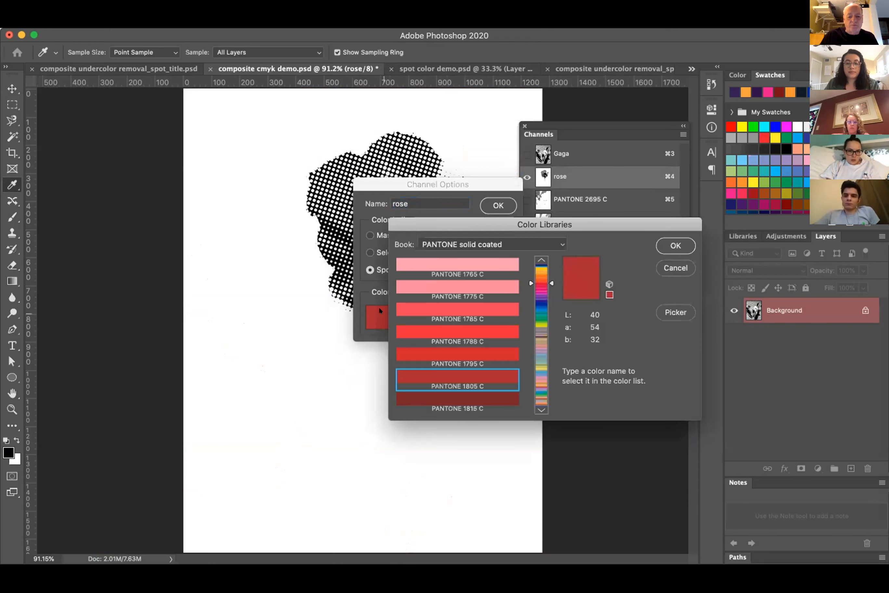
pyautogui.write('219')
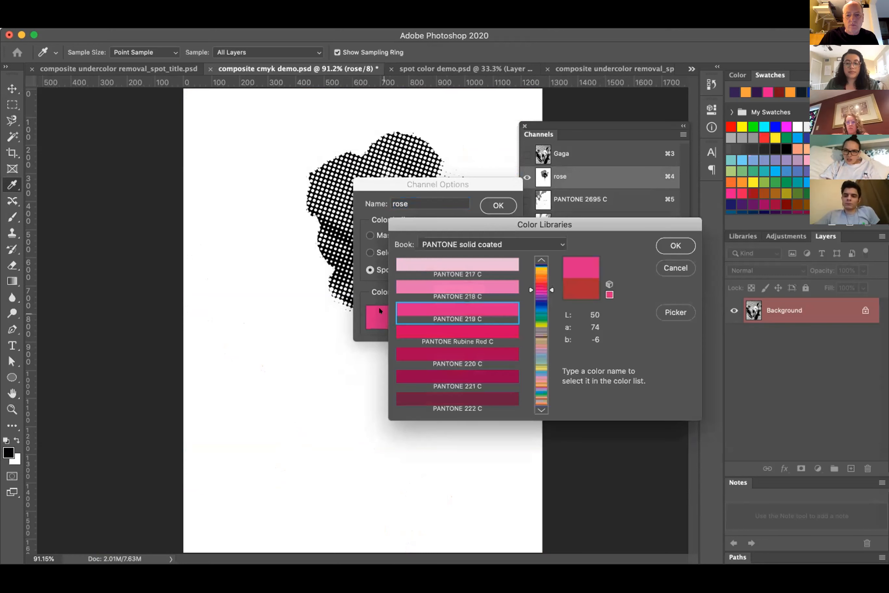
pyautogui.click(675, 246)
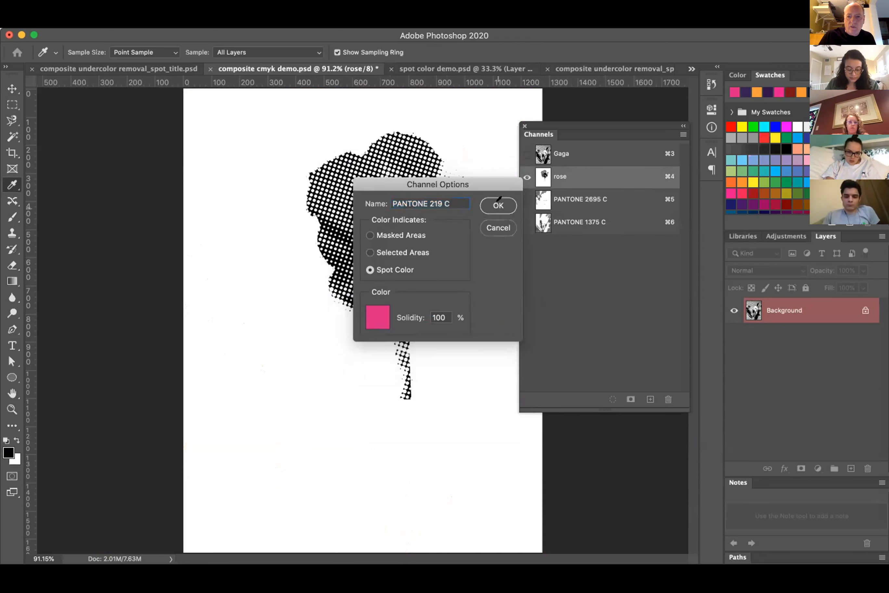
pyautogui.click(496, 207)
# Define the Gaga channel as a spot colour with 100% solidity in PANTONE 1815 C.
pyautogui.click(595, 150)
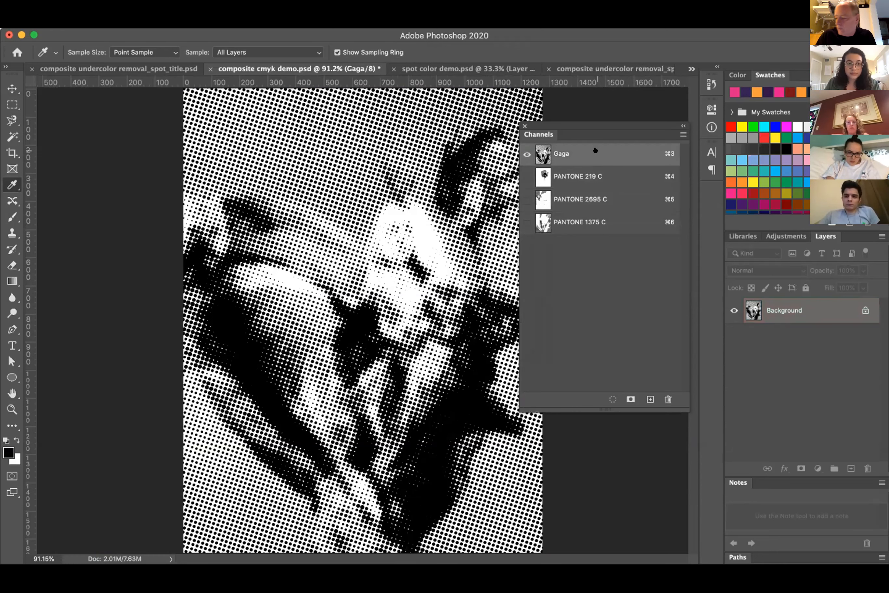
pyautogui.doubleClick(595, 150)
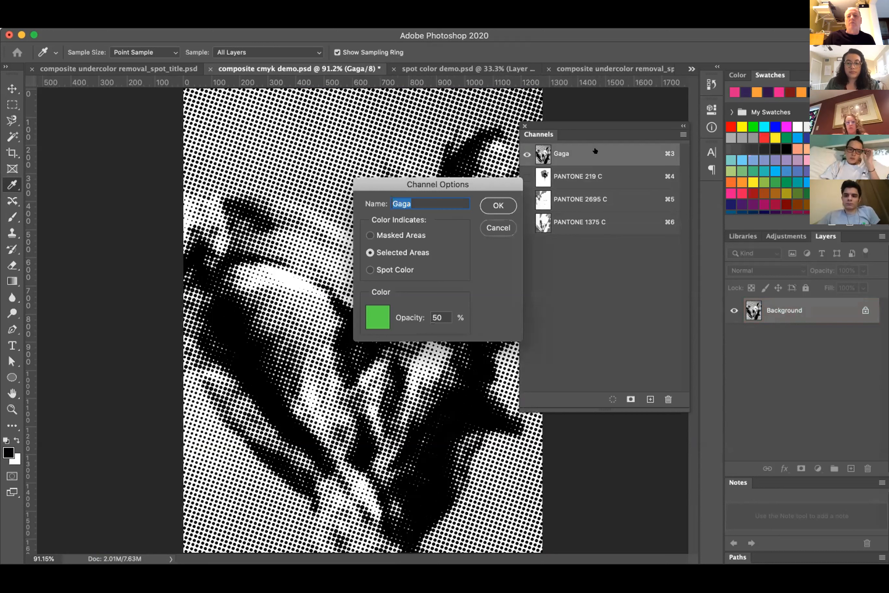
pyautogui.click(383, 270)
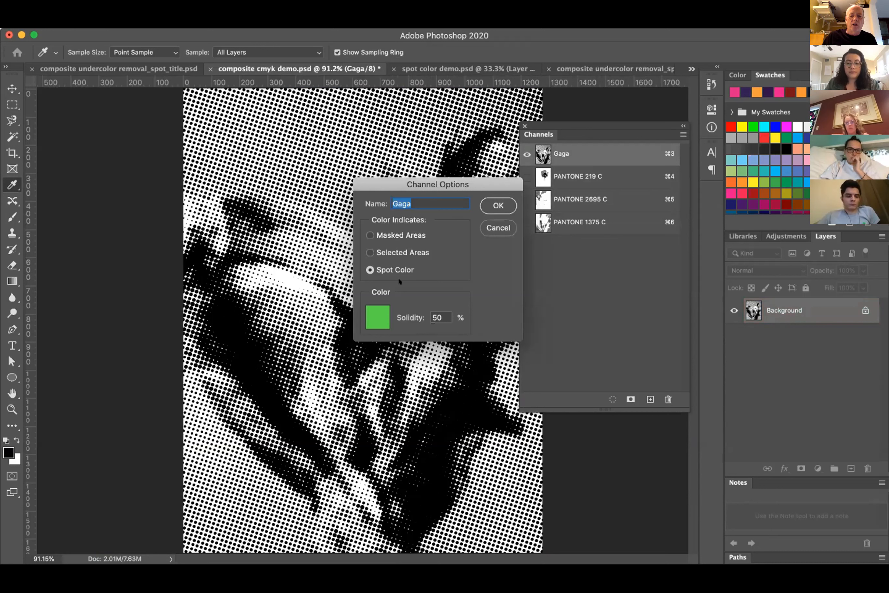
pyautogui.moveTo(443, 317); pyautogui.dragTo(418, 317)
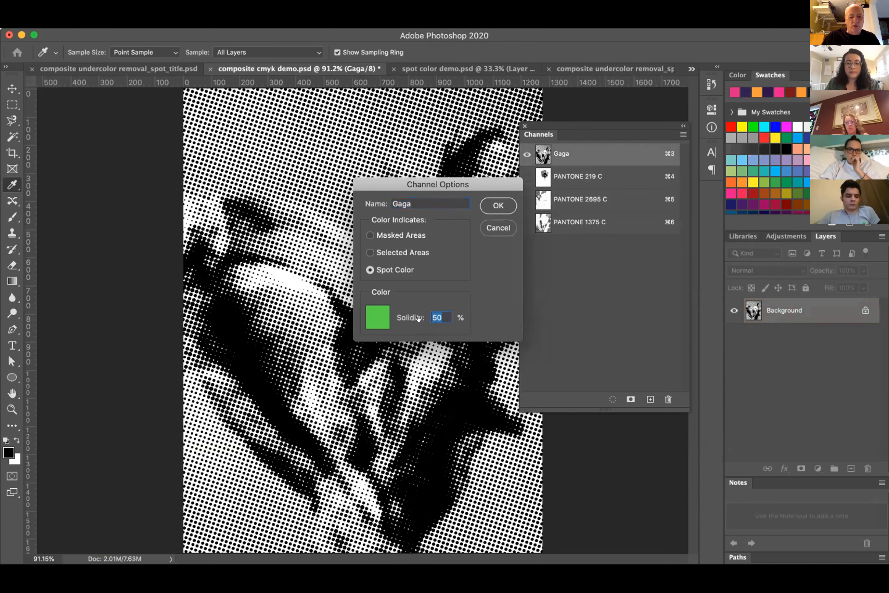
pyautogui.write('100')
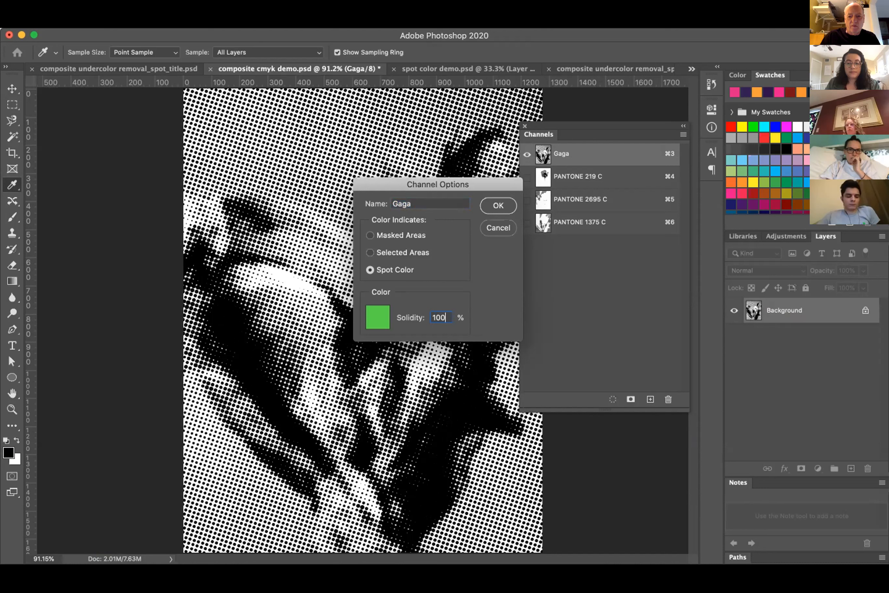
pyautogui.click(376, 314)
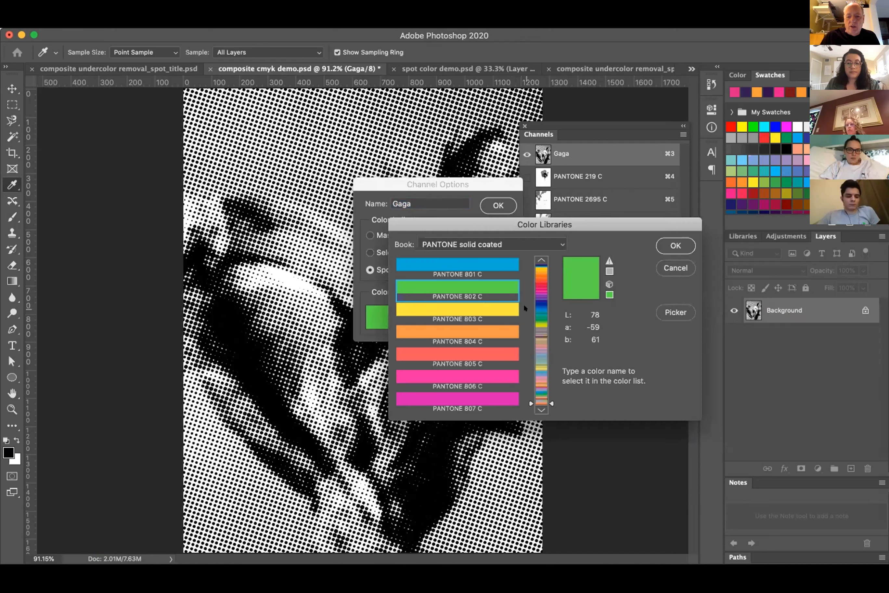
pyautogui.write('1815')
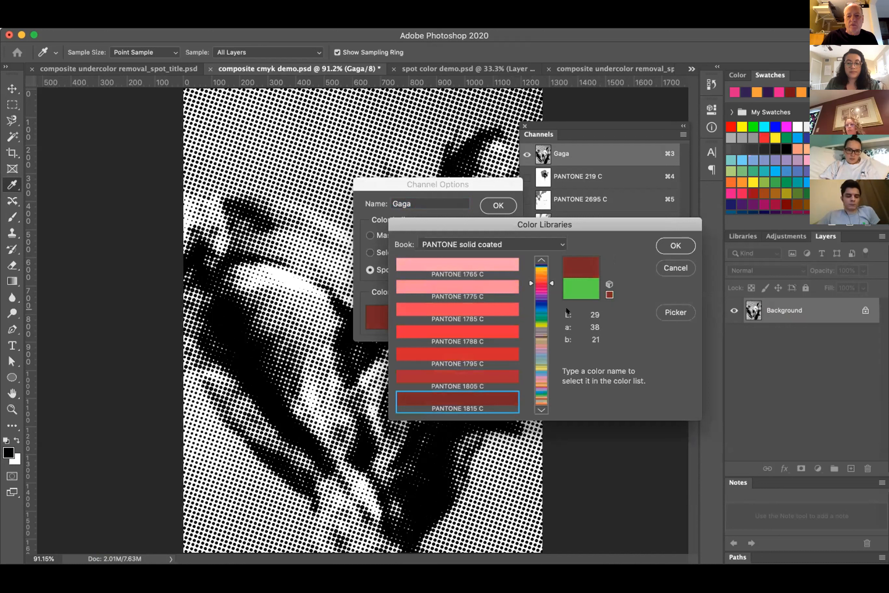
pyautogui.click(675, 247)
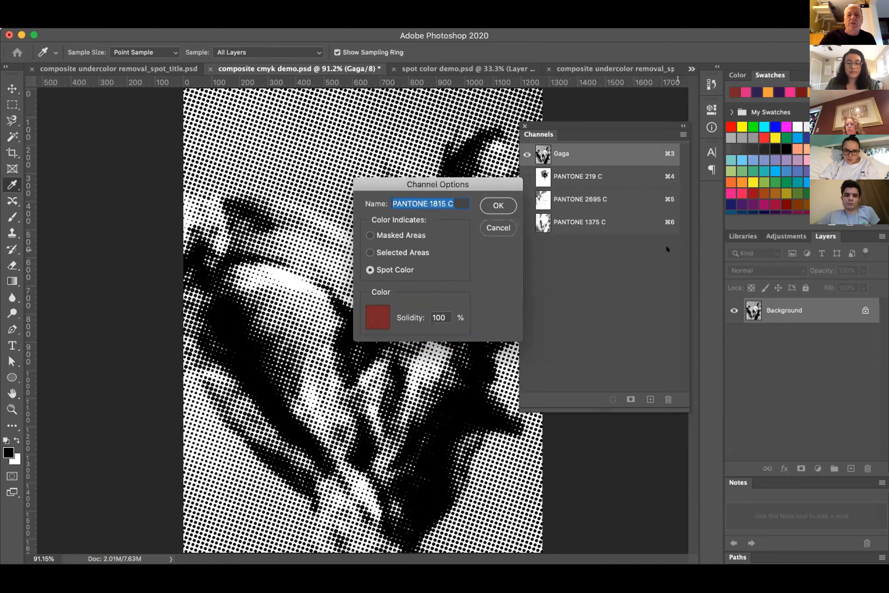
pyautogui.click(497, 204)
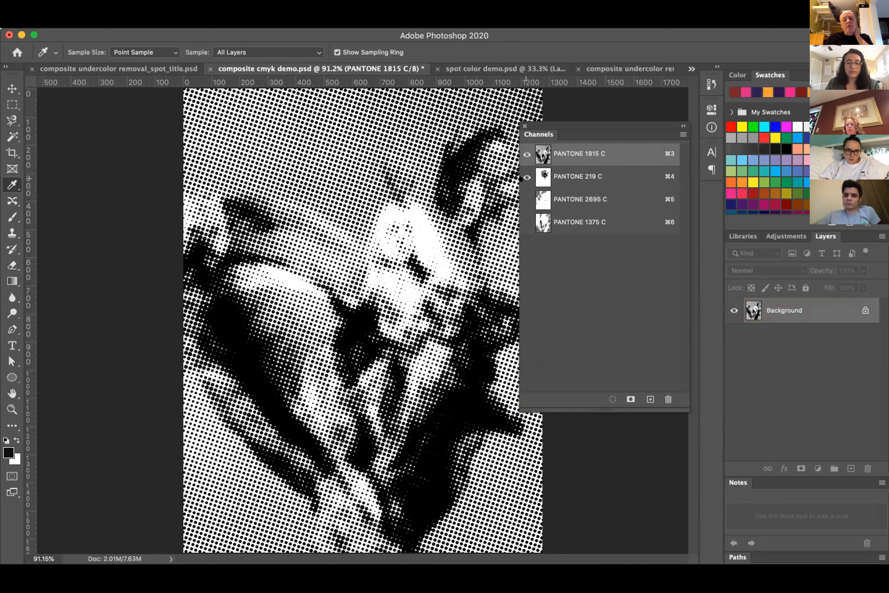
# Show the PANTONE 219 C, 2695 C and 1375 C channels together with PANTONE 1815 C, and save the document.
pyautogui.click(527, 178)
pyautogui.click(527, 199)
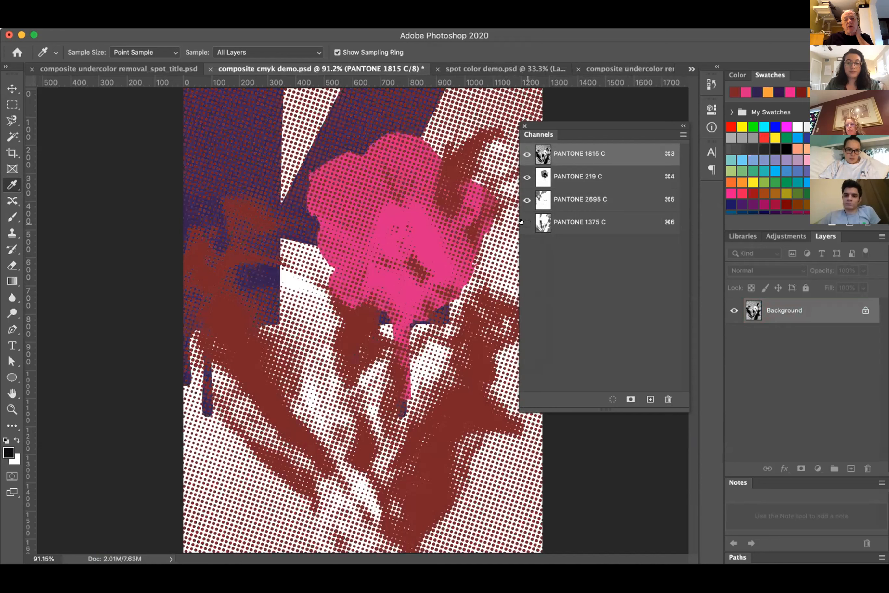
pyautogui.click(527, 222)
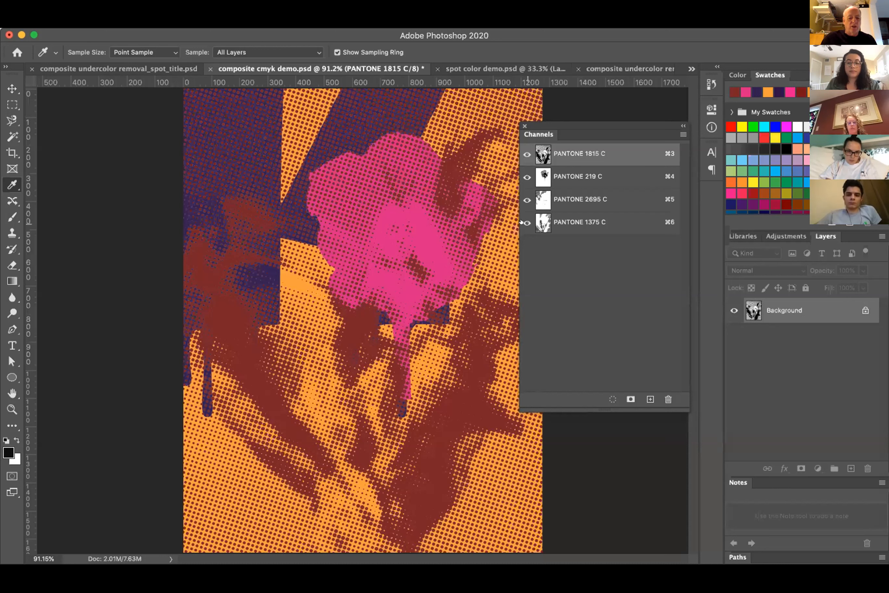
pyautogui.press('super+s')
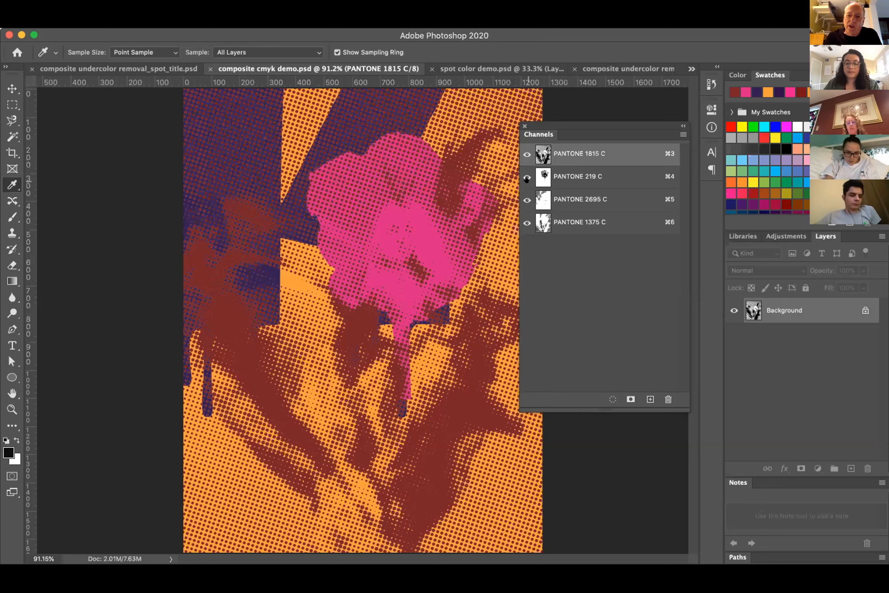
# View the PANTONE 1815 C channel on its own, and restore the preview of all four spot channels.
pyautogui.click(527, 177)
pyautogui.click(527, 199)
pyautogui.click(527, 222)
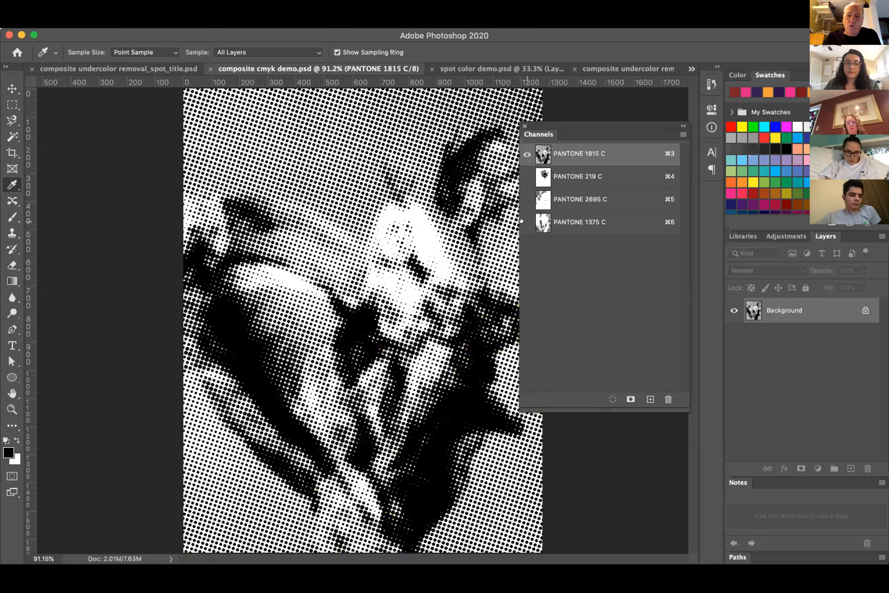
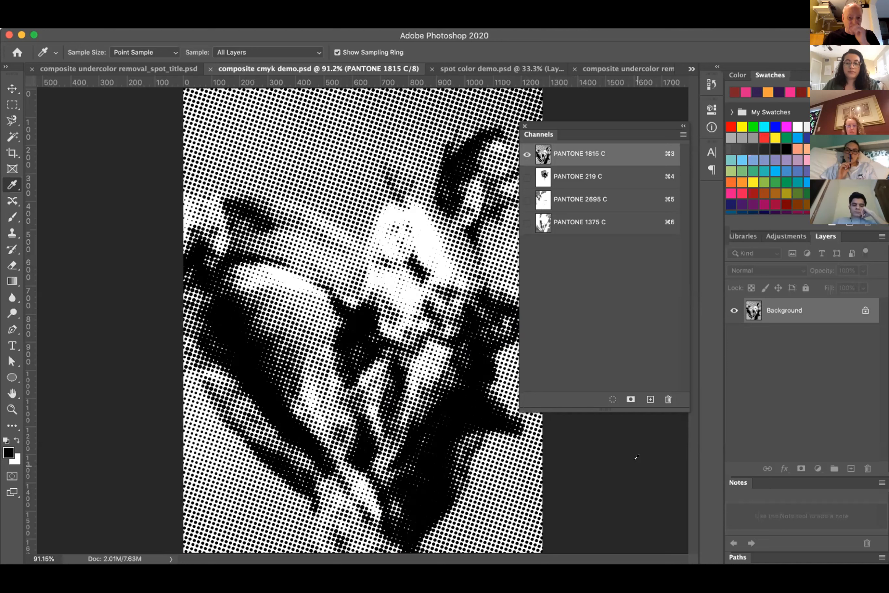
pyautogui.click(527, 177)
pyautogui.click(527, 199)
pyautogui.click(527, 222)
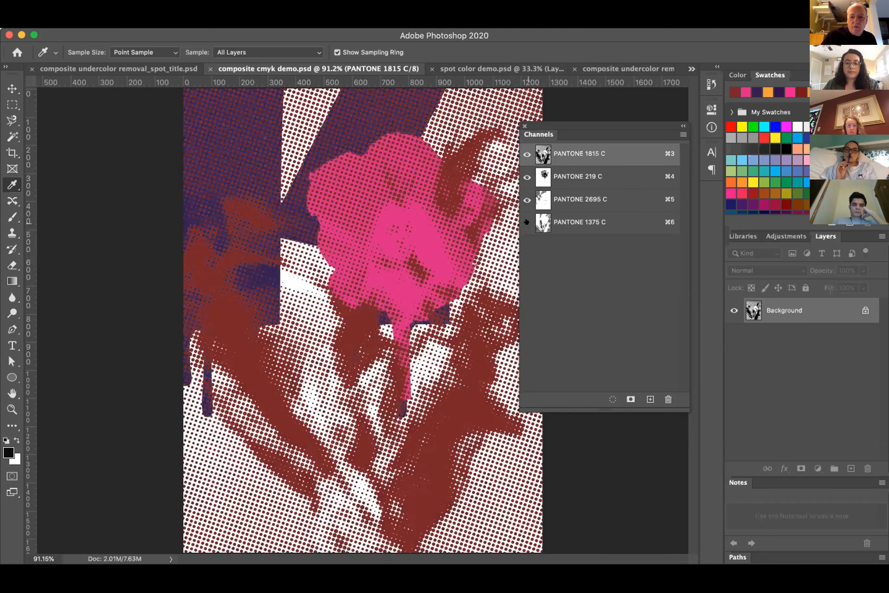
pyautogui.click(527, 222)
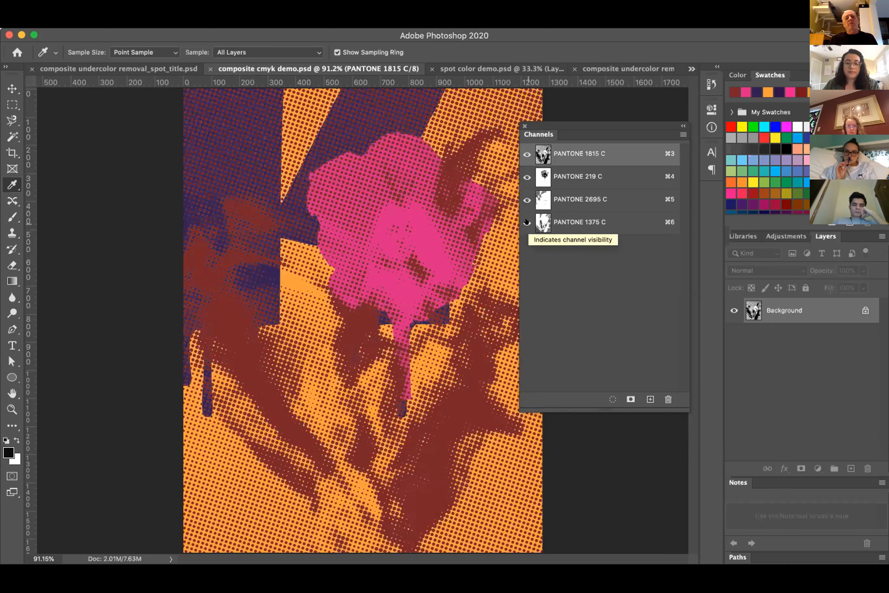
# Isolate the PANTONE 1375 C channel, and add PANTONE 2695 C, 219 C and 1815 C back one by one.
pyautogui.click(528, 176)
pyautogui.click(527, 200)
pyautogui.click(527, 153)
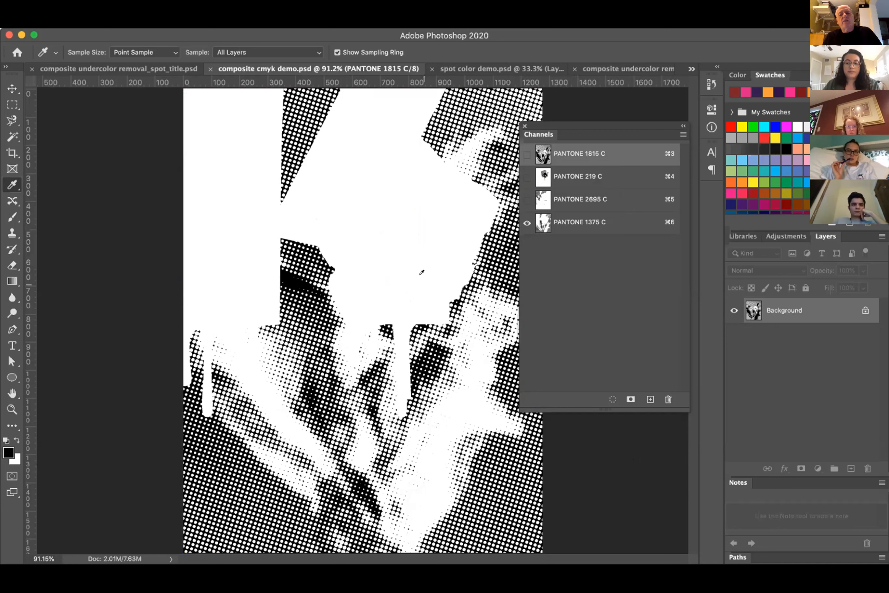
pyautogui.click(521, 200)
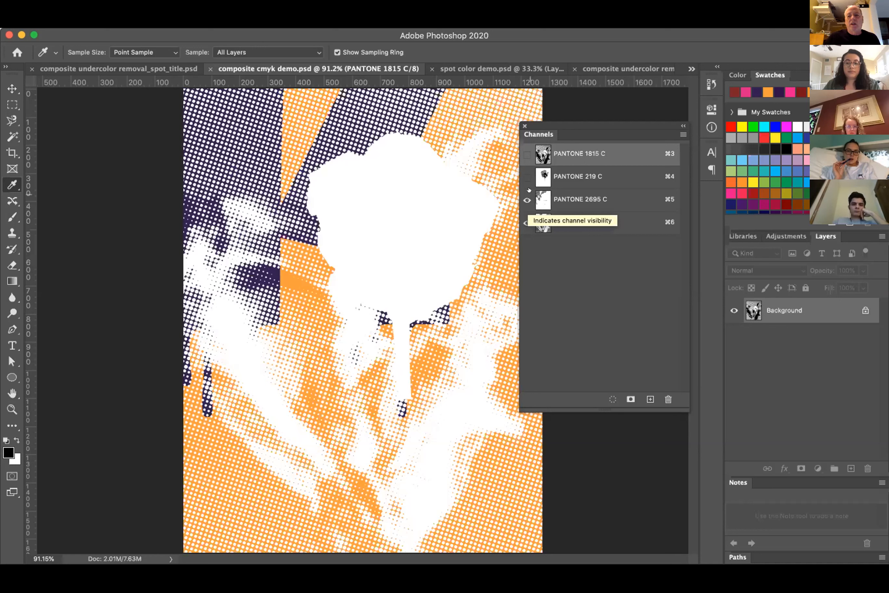
pyautogui.click(527, 176)
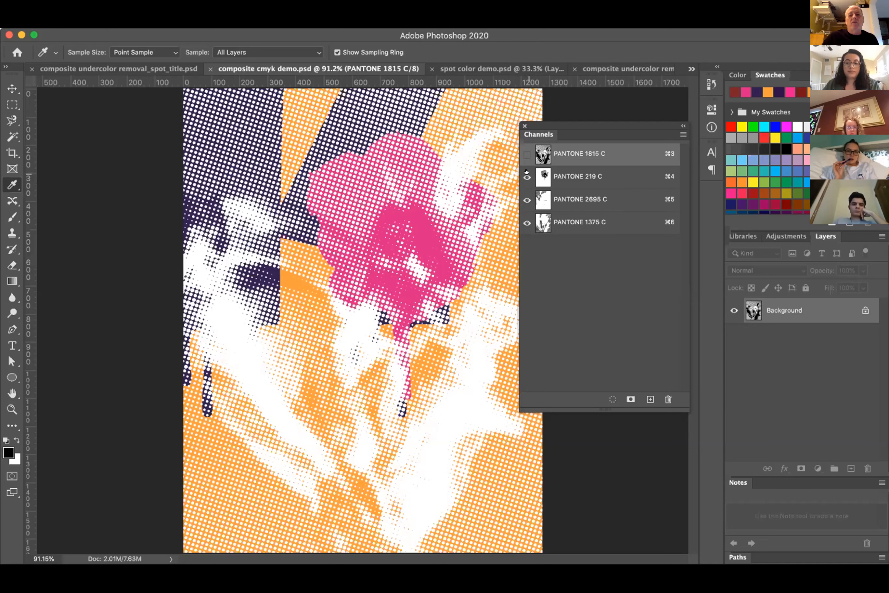
pyautogui.click(525, 153)
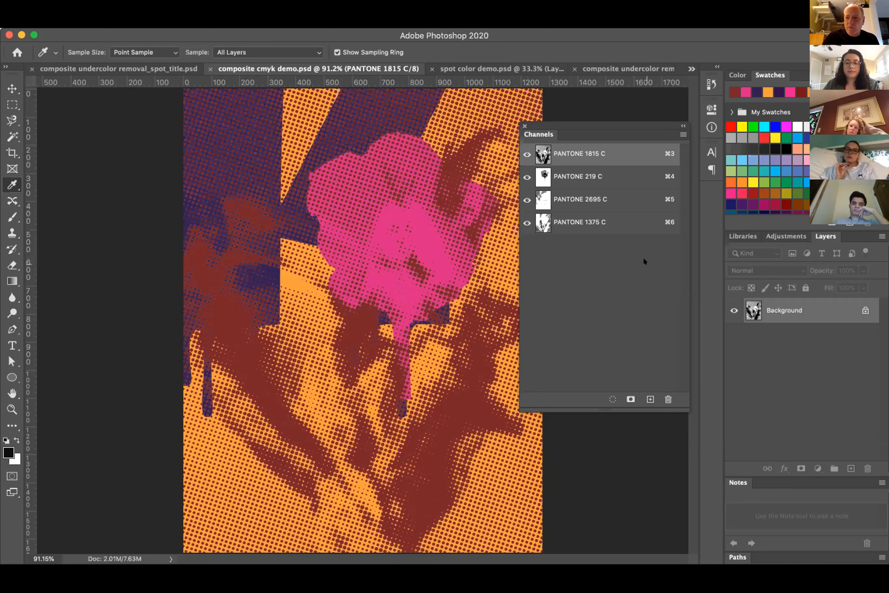
# Make the bright green swatch the foreground colour and check its values in the Color Picker without changing them.
pyautogui.click(753, 125)
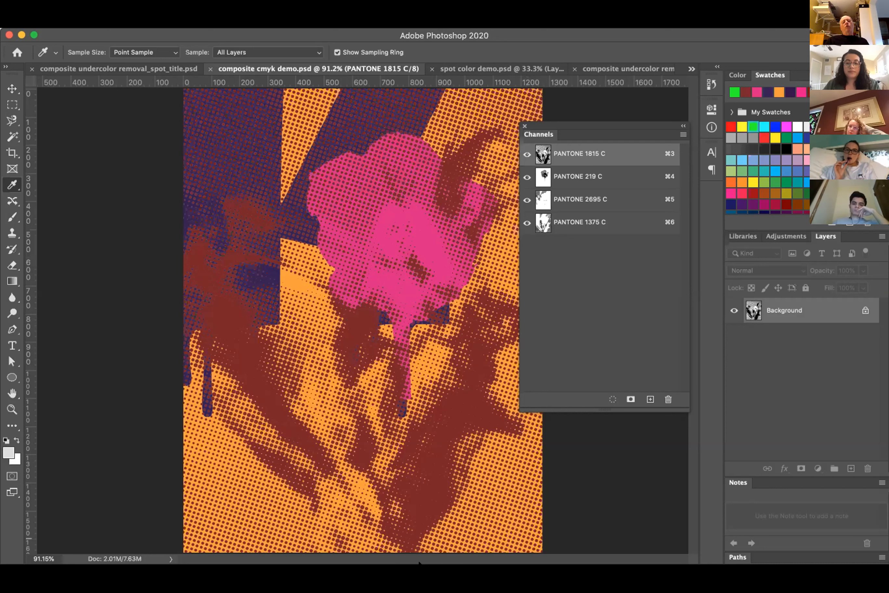
pyautogui.click(8, 451)
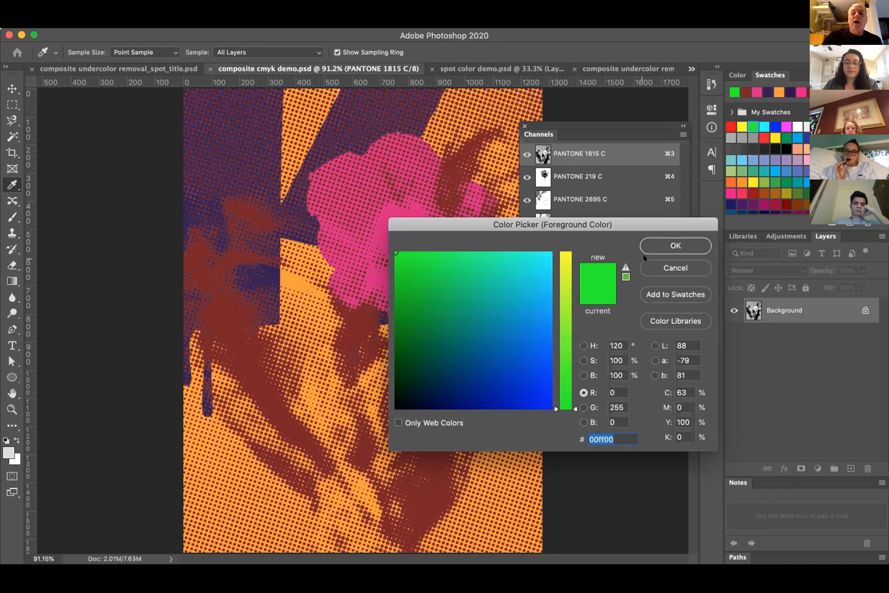
pyautogui.click(665, 267)
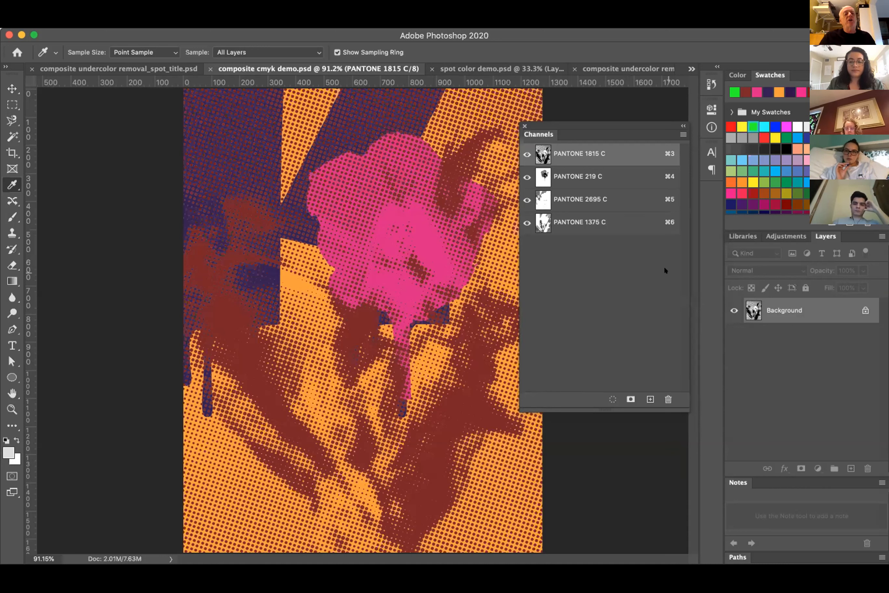
# Examine the halftone dots around the orange and purple boundary up close, down to the edge pixels of a single dot.
pyautogui.click(7, 408)
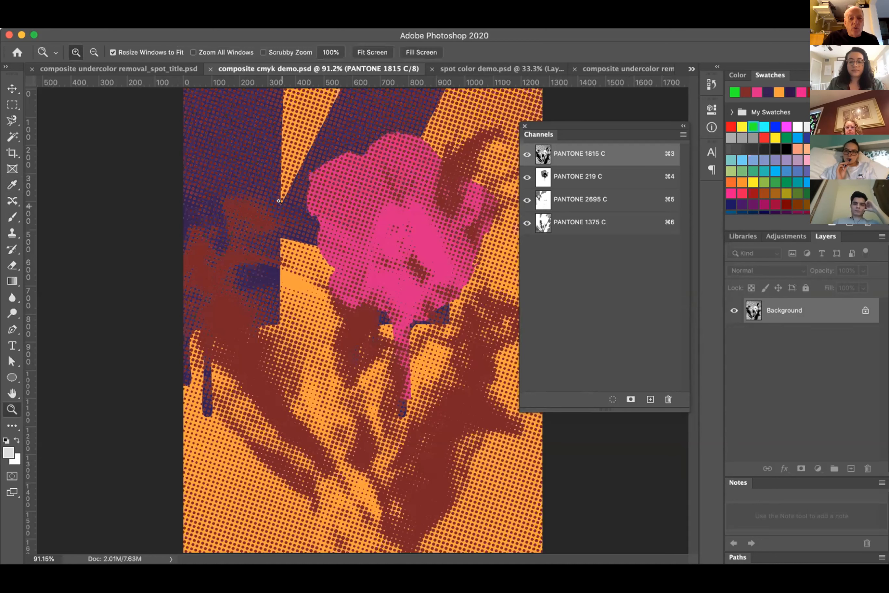
pyautogui.moveTo(301, 169); pyautogui.dragTo(328, 192)
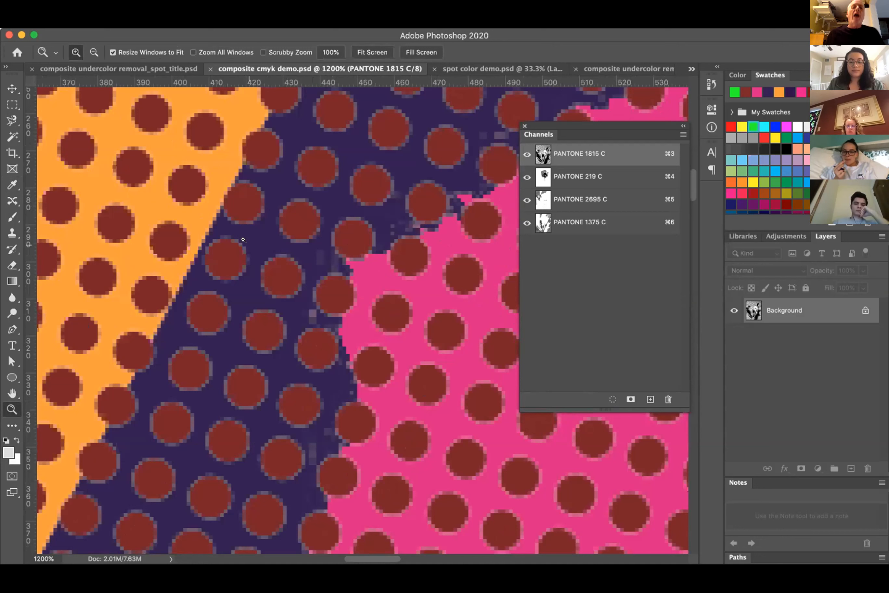
pyautogui.hscroll(-3, 274, 238)
pyautogui.scroll(1, 273, 238)
pyautogui.hscroll(-1, 274, 238)
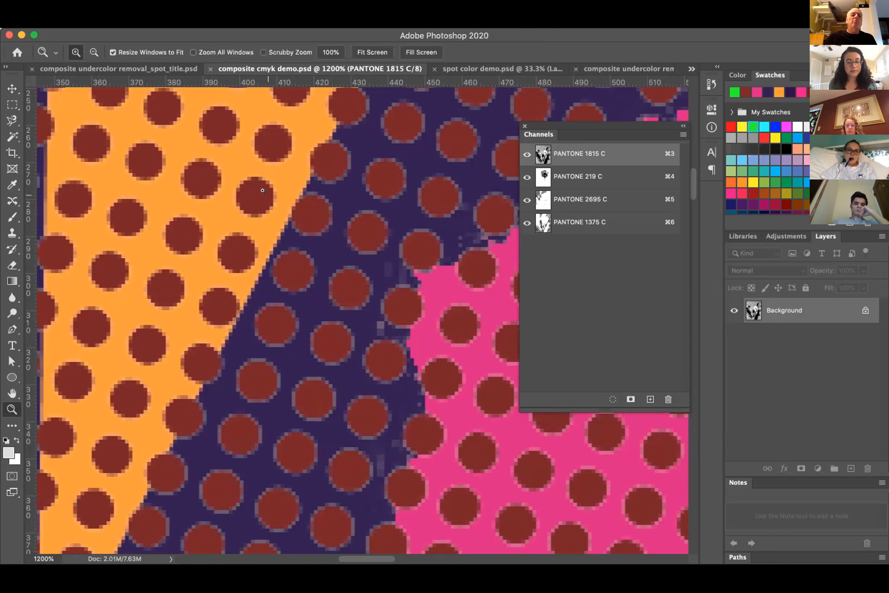
pyautogui.moveTo(251, 113); pyautogui.dragTo(302, 163)
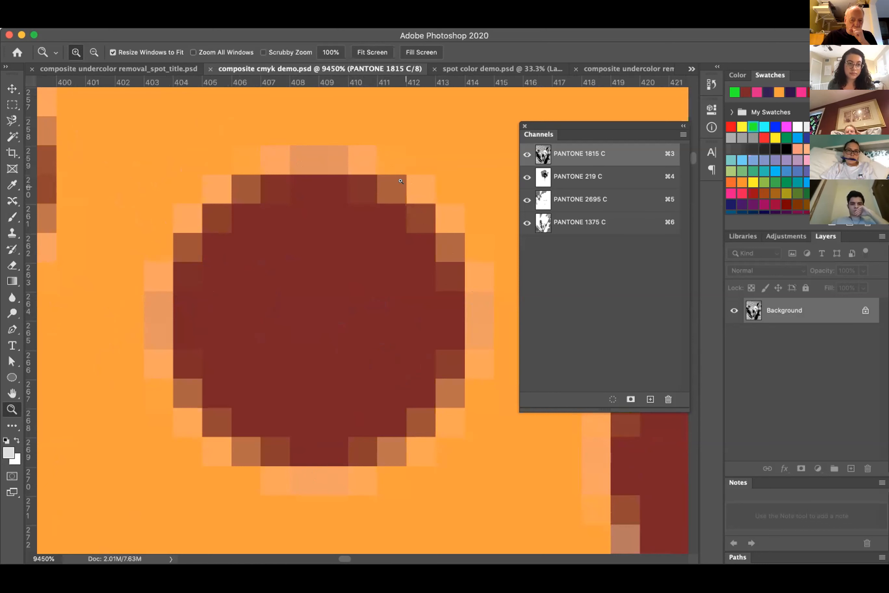
# Inspect the halftone dot pattern across the orange wedge, purple background and pink rose at 400% magnification.
pyautogui.press('super+minus')
pyautogui.press('super+minus')
pyautogui.press('super+minus')
pyautogui.press('super+minus')
pyautogui.press('super+minus')
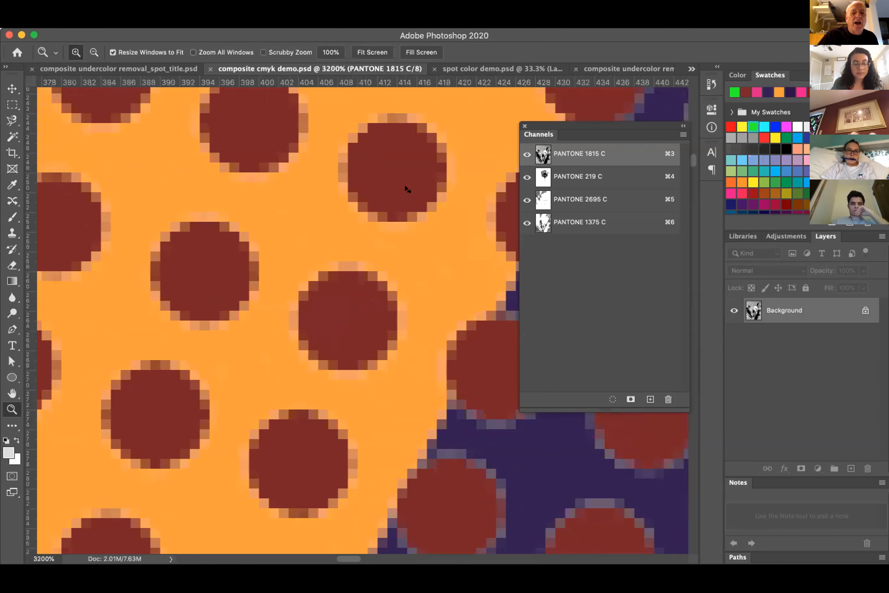
pyautogui.press('super+minus')
pyautogui.press('super+minus')
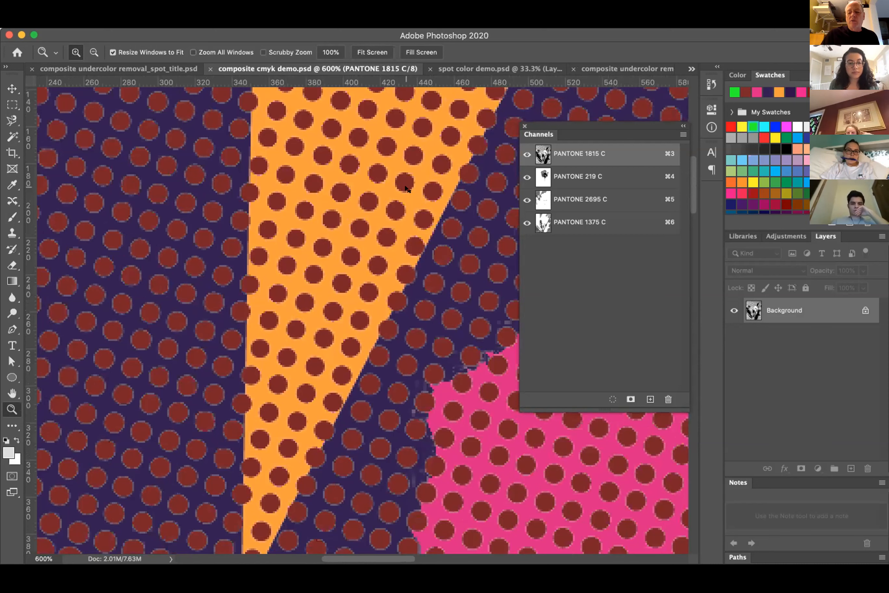
pyautogui.press('super+minus')
pyautogui.press('super+minus')
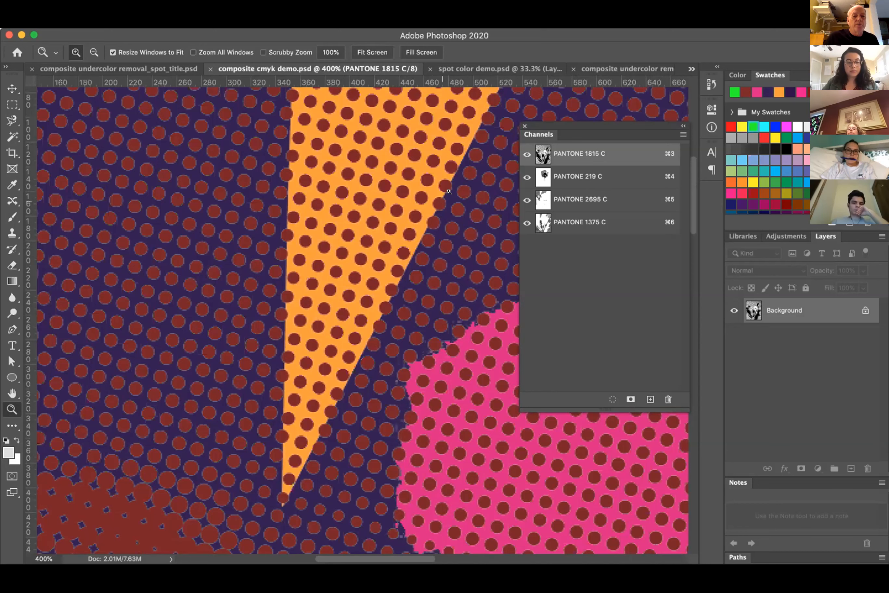
pyautogui.scroll(-5, 349, 221)
pyautogui.hscroll(-5, 349, 221)
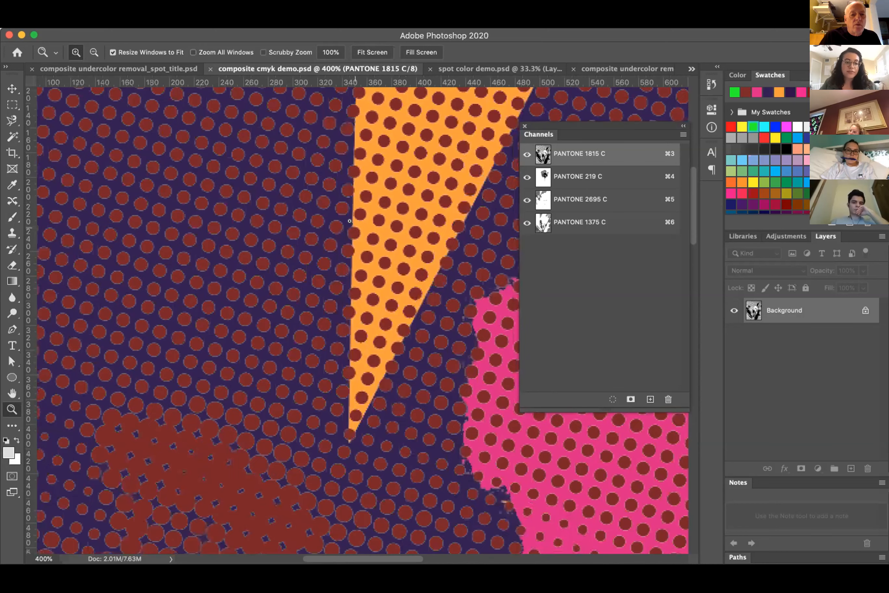
pyautogui.scroll(-2, 339, 218)
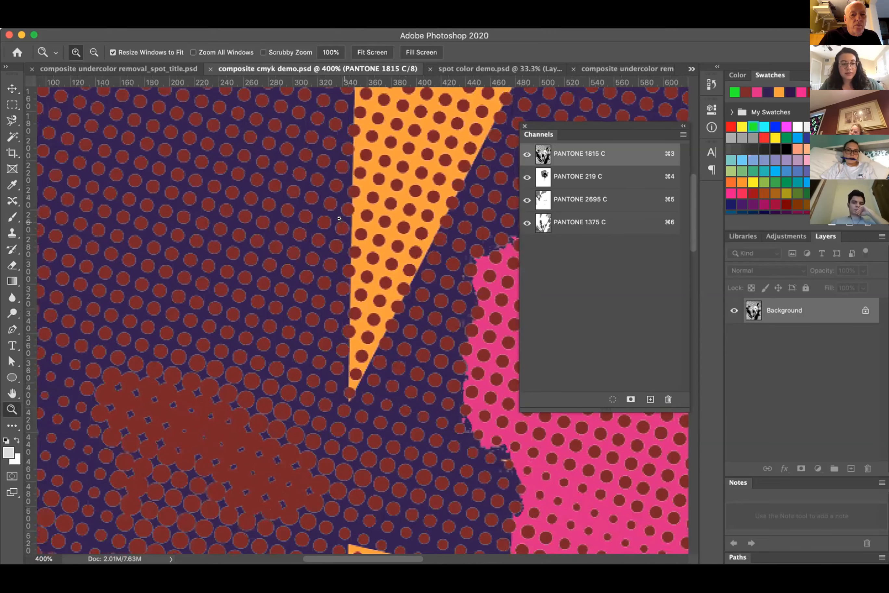
pyautogui.scroll(4, 339, 219)
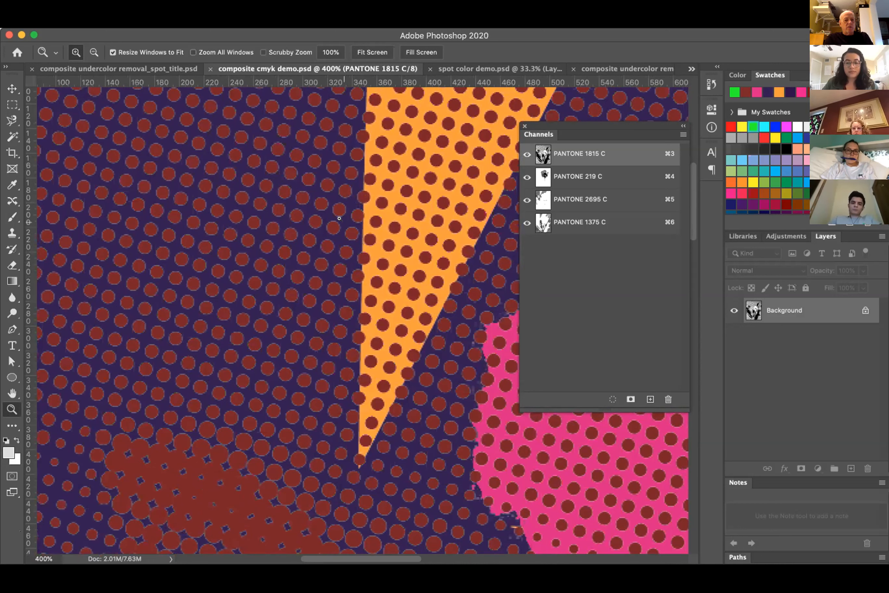
pyautogui.scroll(5, 339, 218)
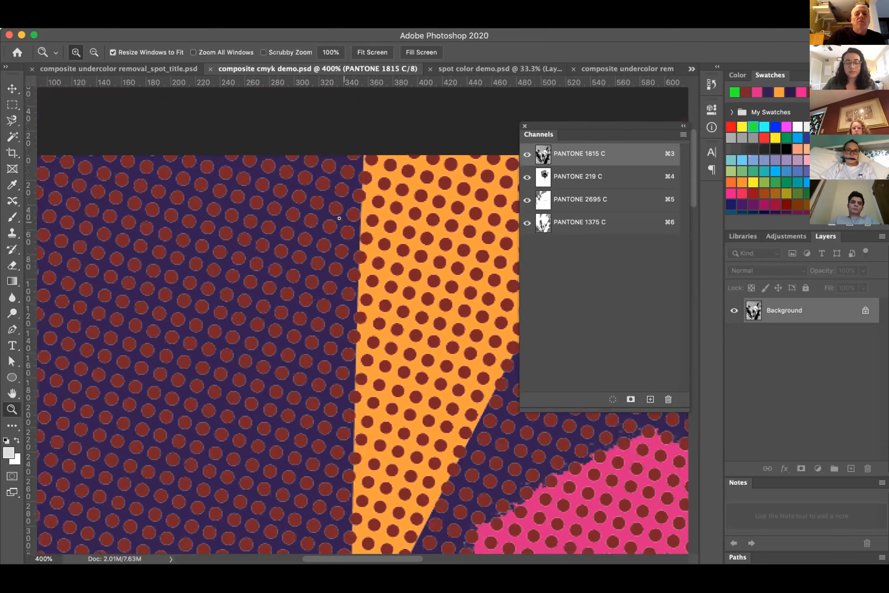
pyautogui.scroll(-1, 339, 218)
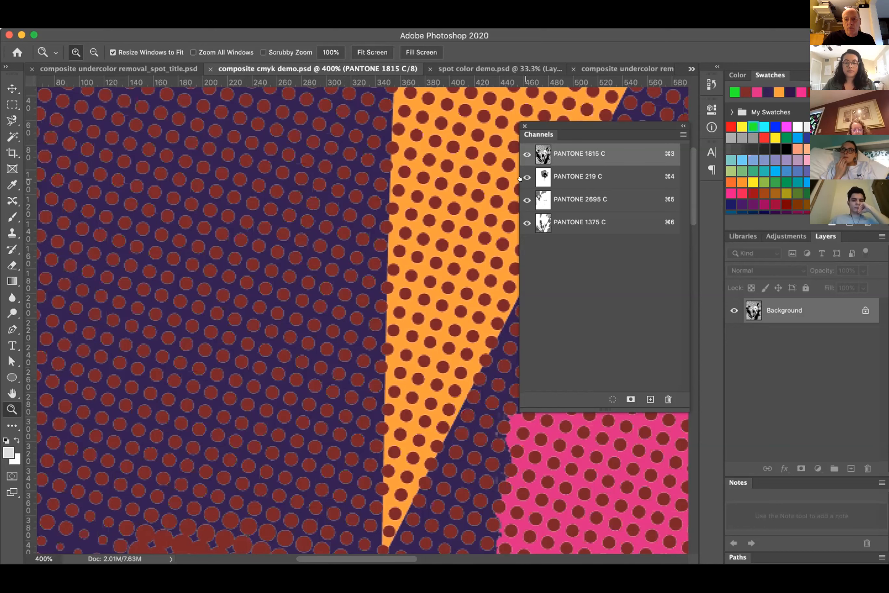
# View the whole PANTONE 219 C channel on its own, and show it with PANTONE 1375 C, 2695 C and 1815 C again.
pyautogui.click(525, 154)
pyautogui.click(525, 199)
pyautogui.click(524, 223)
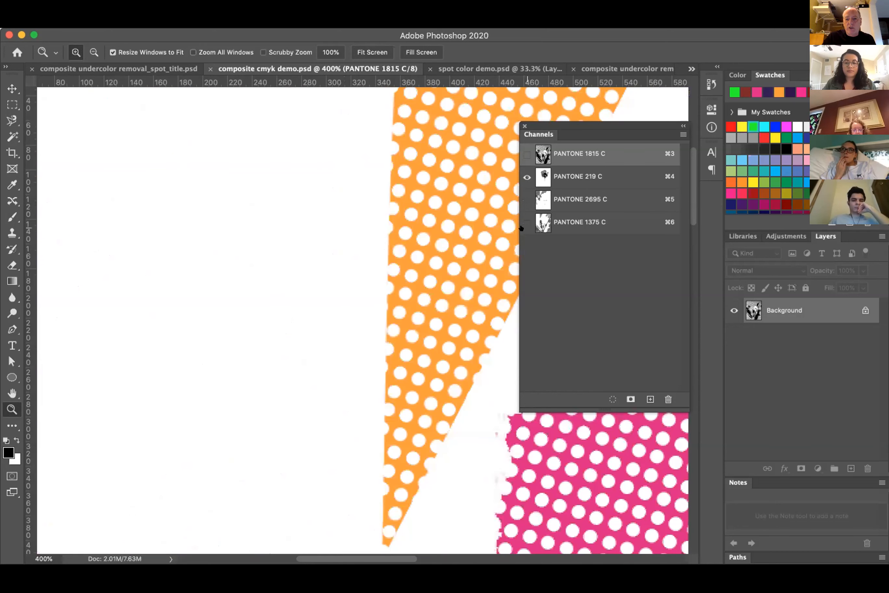
pyautogui.press('super+0')
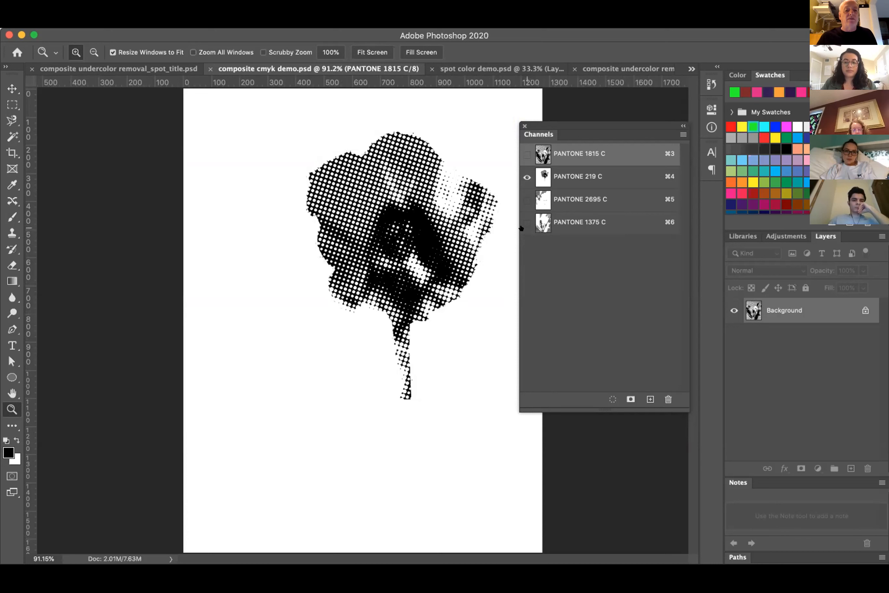
pyautogui.click(521, 223)
pyautogui.click(521, 200)
pyautogui.click(527, 154)
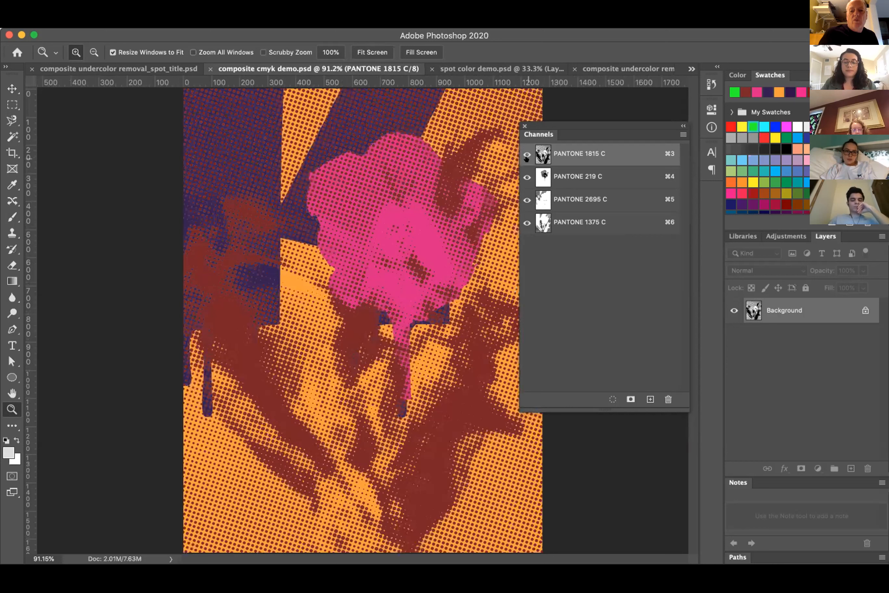